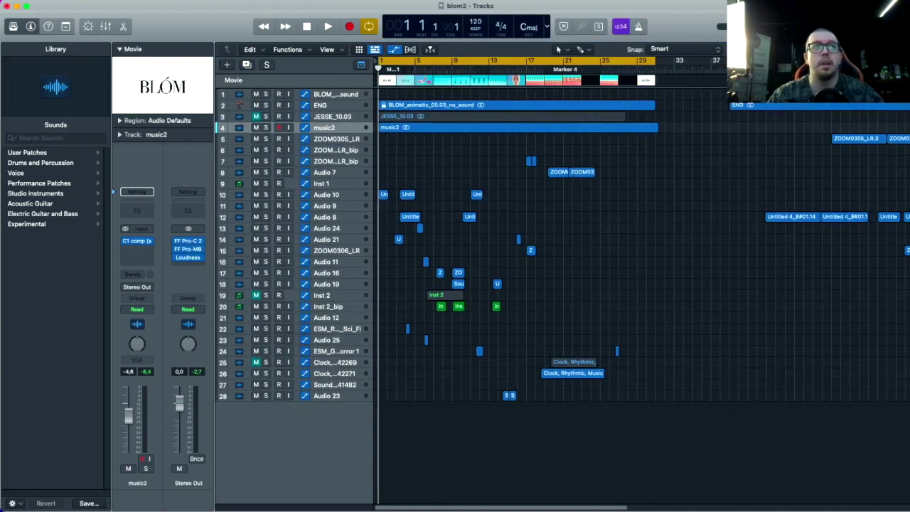
# Step: Open the project movie in a floating window, reposition it, and view it at smaller and larger sizes
pyautogui.press('alt+super+o')
pyautogui.moveTo(238, 116); pyautogui.dragTo(262, 104)
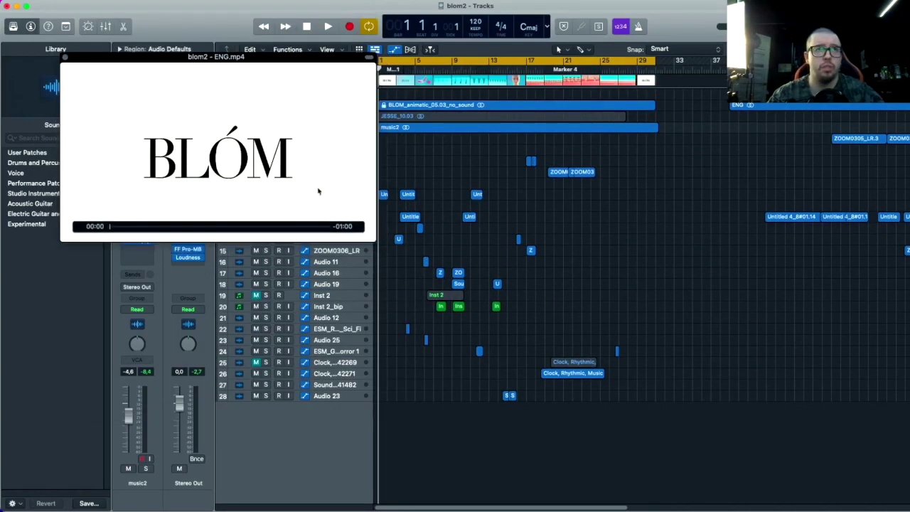
pyautogui.moveTo(376, 240); pyautogui.dragTo(270, 182)
pyautogui.moveTo(196, 122); pyautogui.dragTo(245, 135)
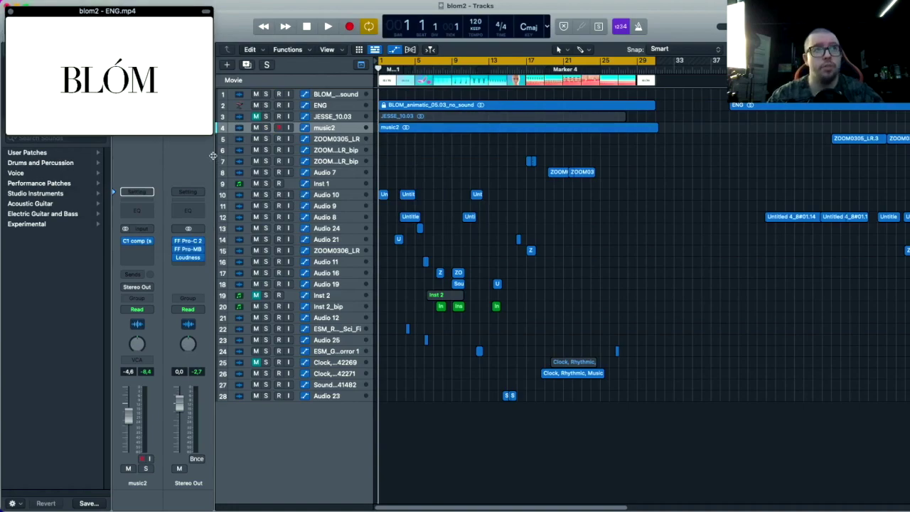
pyautogui.moveTo(212, 134); pyautogui.dragTo(391, 235)
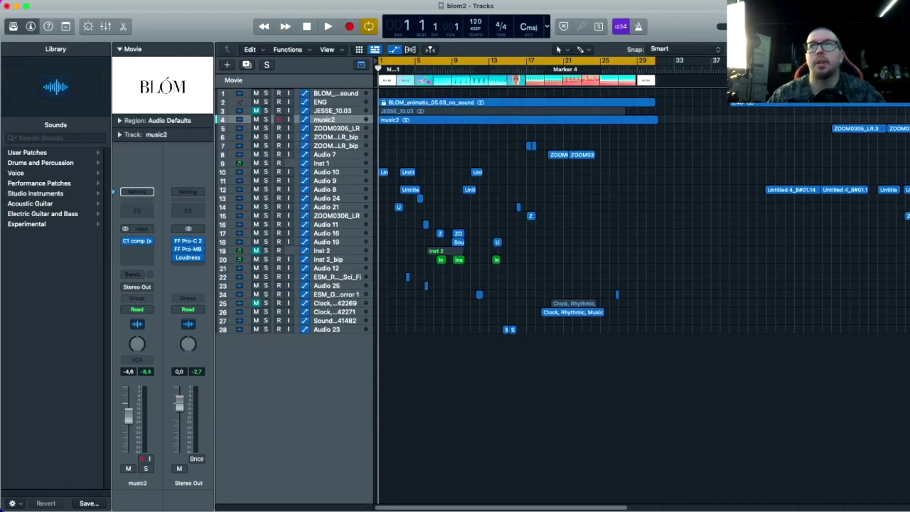
# Step: Look over the arrangement, examining the ENG voice track, the music2 track and the sound effect tracks below them
pyautogui.press('super+Down')
pyautogui.press('super+Down')
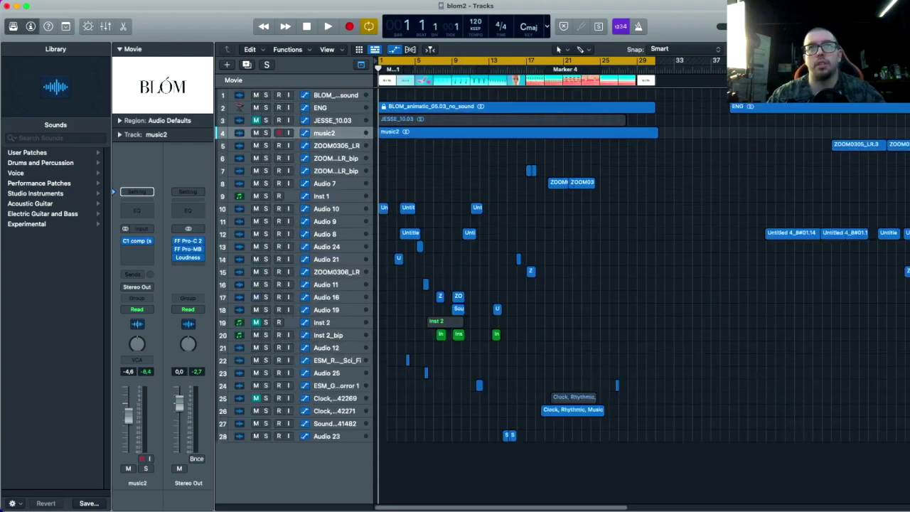
pyautogui.scroll(2, 751, 139)
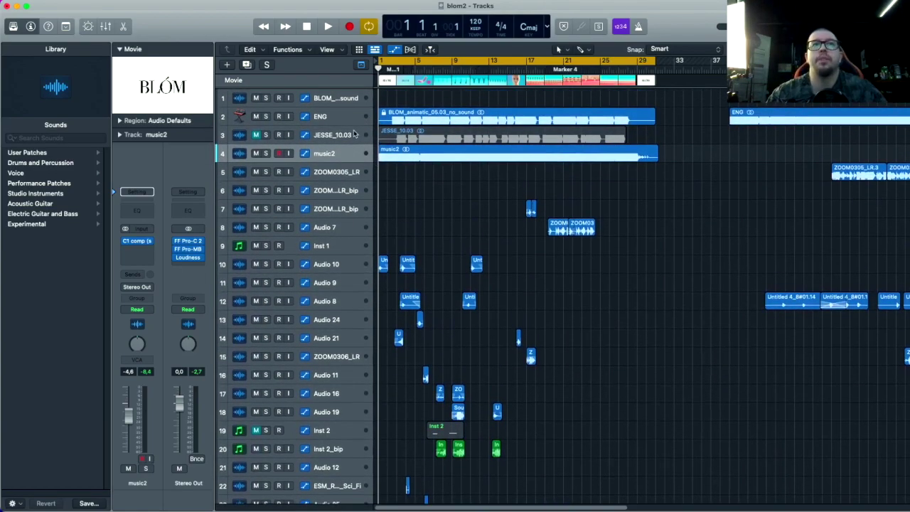
pyautogui.press('super+Right')
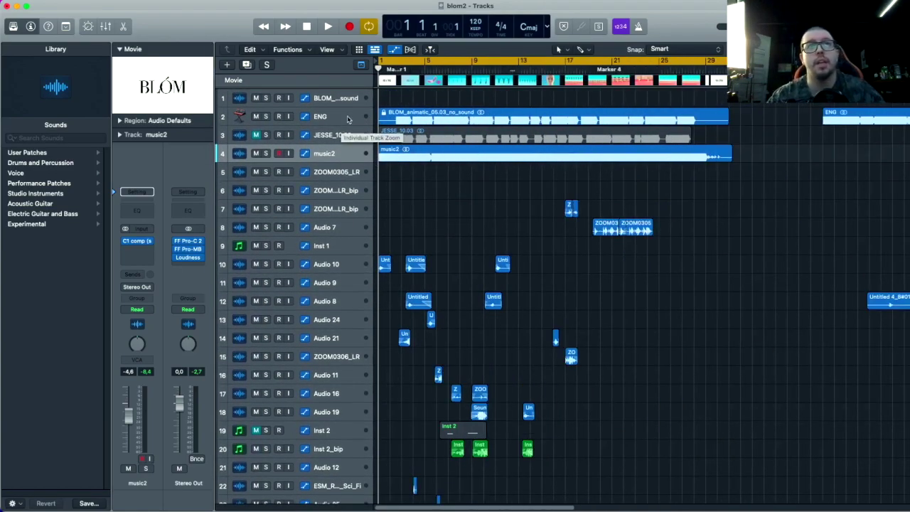
pyautogui.click(347, 118)
pyautogui.click(329, 153)
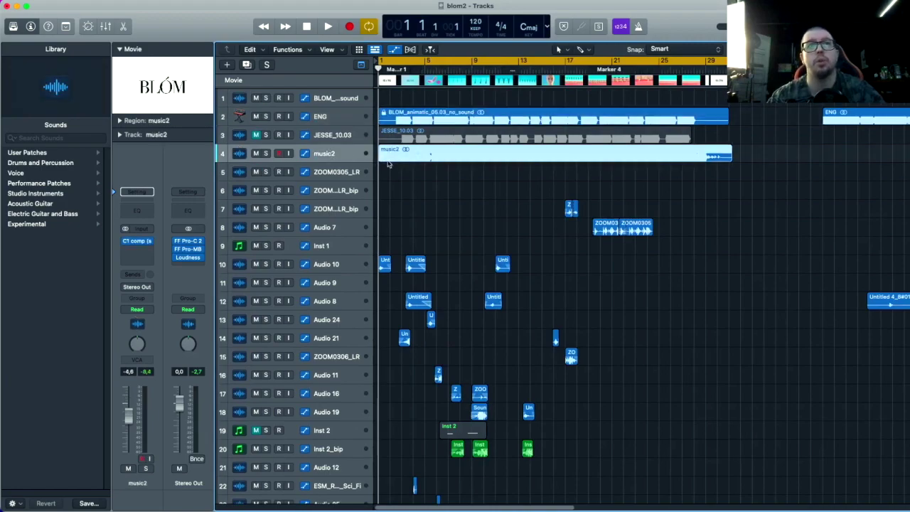
pyautogui.scroll(-5, 534, 161)
pyautogui.scroll(5, 763, 121)
pyautogui.scroll(1, 414, 225)
pyautogui.scroll(-2, 414, 225)
pyautogui.scroll(8, 413, 225)
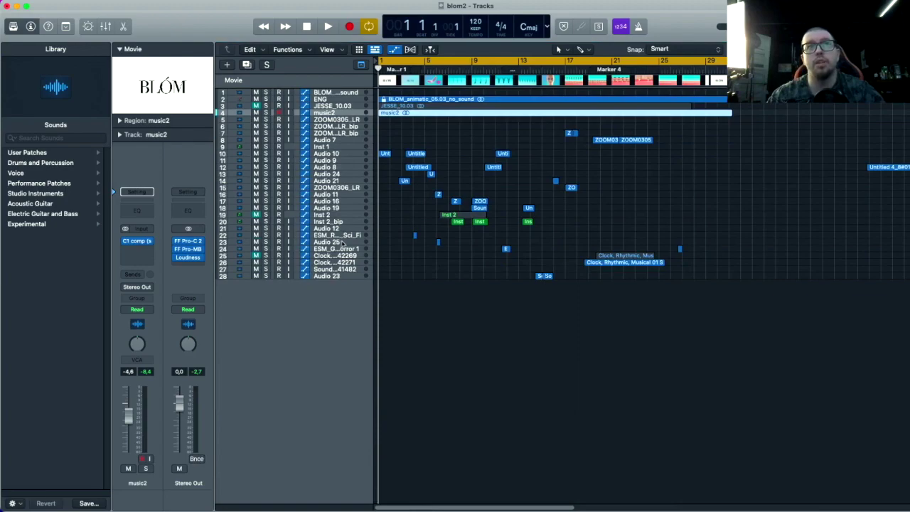
pyautogui.press('super+Down')
pyautogui.press('super+Down')
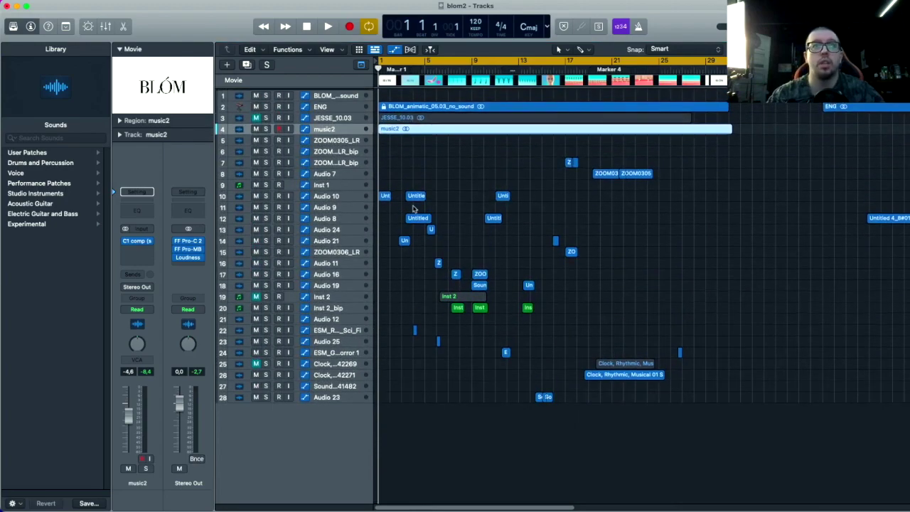
# Step: Mute the ENG and music2 tracks and play the sound effects from the beginning with the movie in an enlarged floating window
pyautogui.click(266, 128)
pyautogui.press('space')
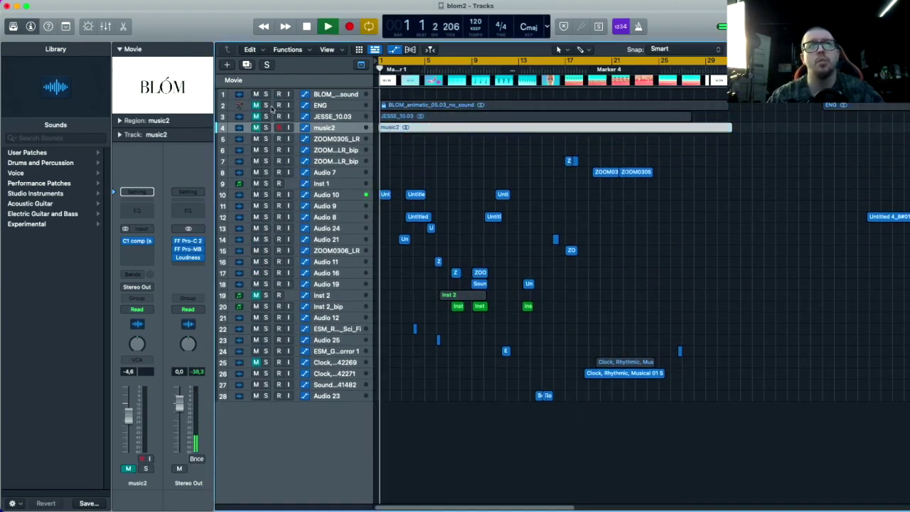
pyautogui.press('alt+super+o')
pyautogui.moveTo(213, 104); pyautogui.dragTo(292, 211)
pyautogui.moveTo(335, 234); pyautogui.dragTo(381, 253)
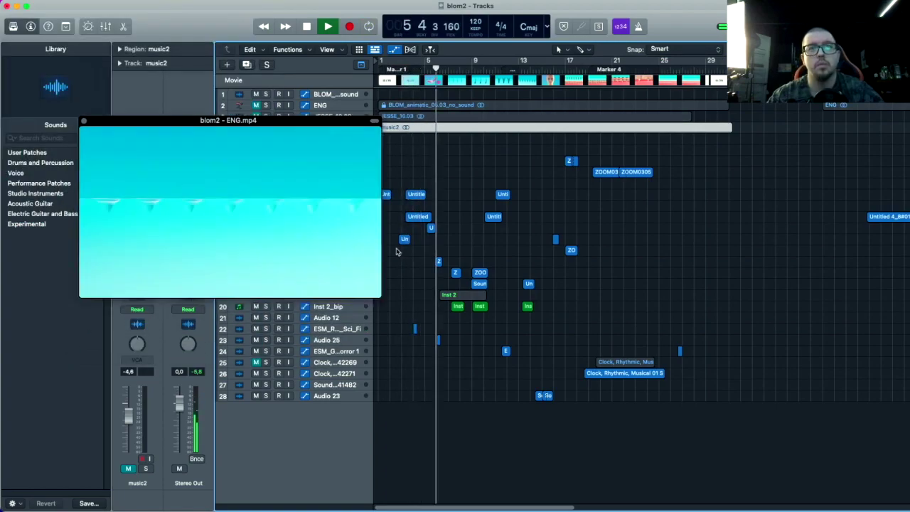
pyautogui.press('space')
pyautogui.moveTo(294, 165); pyautogui.dragTo(310, 189)
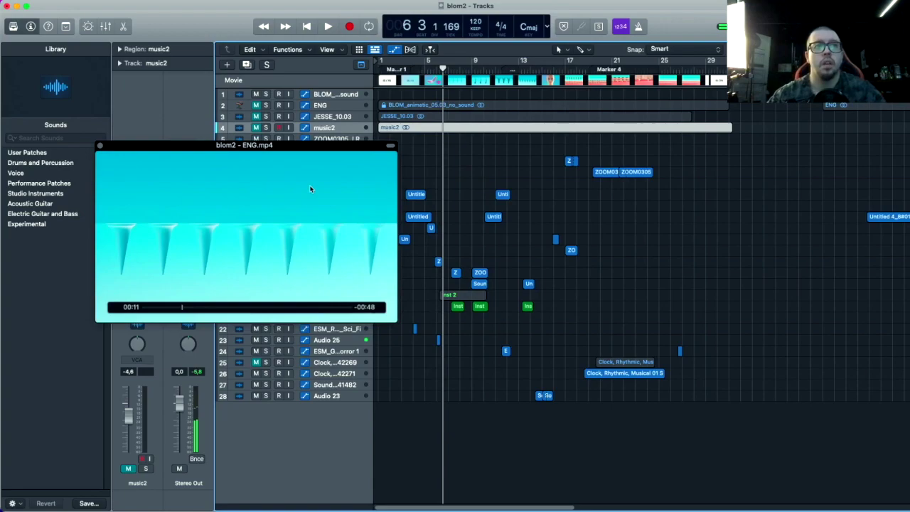
# Step: Solo the ENG voice track, play it with the movie from bar 5, and release the solo after stopping
pyautogui.moveTo(443, 67); pyautogui.dragTo(564, 67)
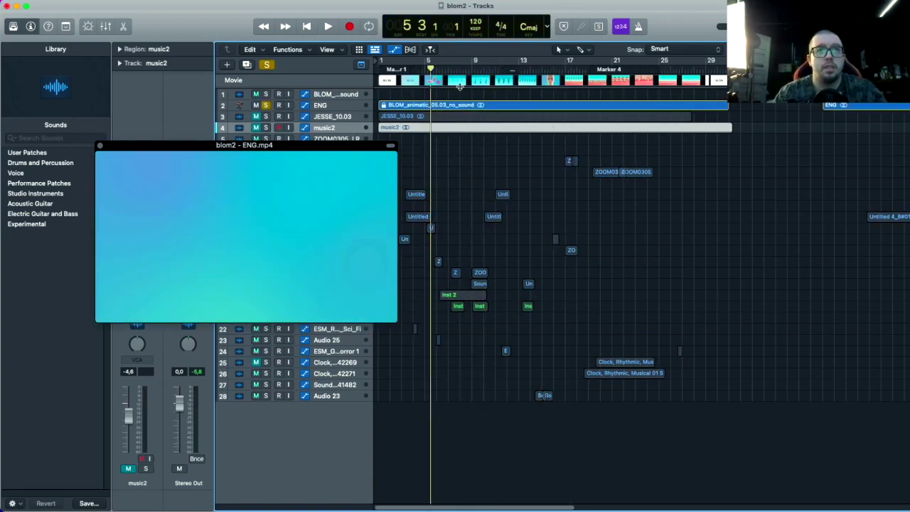
pyautogui.press('space')
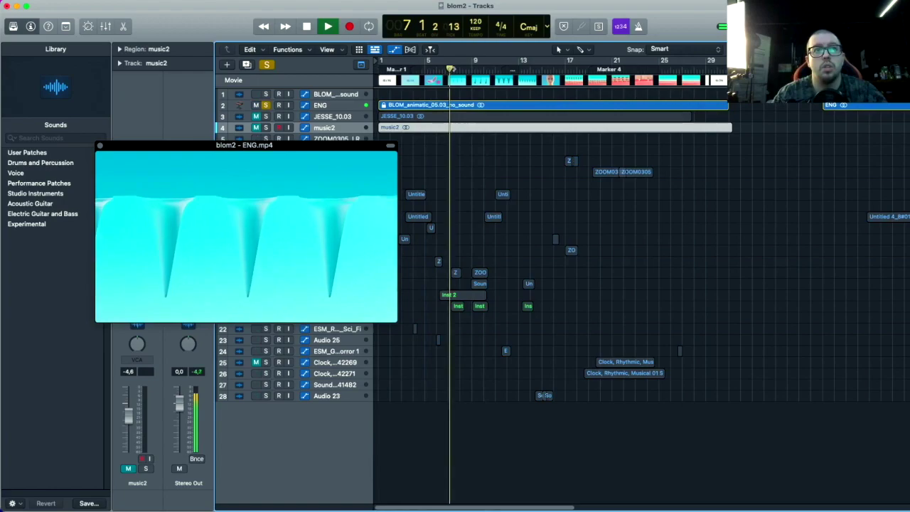
pyautogui.press('space')
pyautogui.click(266, 105)
# Step: Unmute and solo the music2 track, listen to it with the movie from bar 7, and release the solo
pyautogui.click(257, 129)
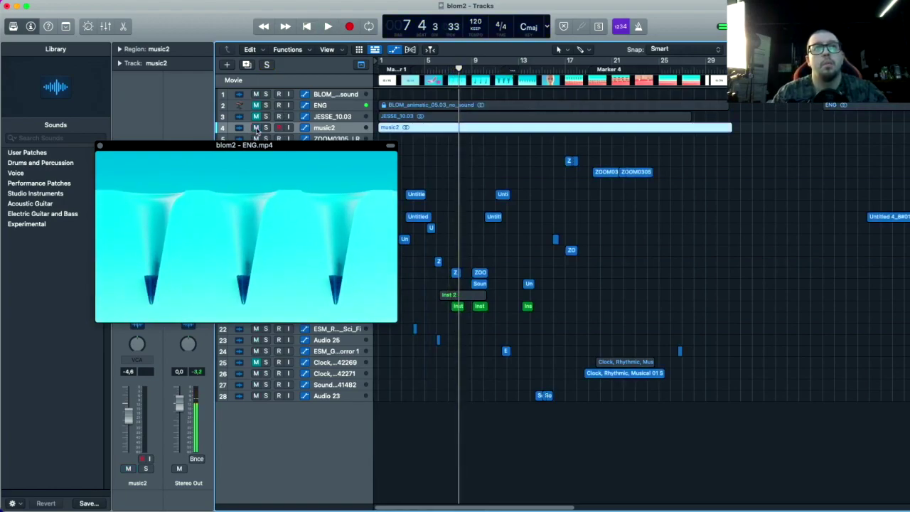
pyautogui.click(266, 128)
pyautogui.press('space')
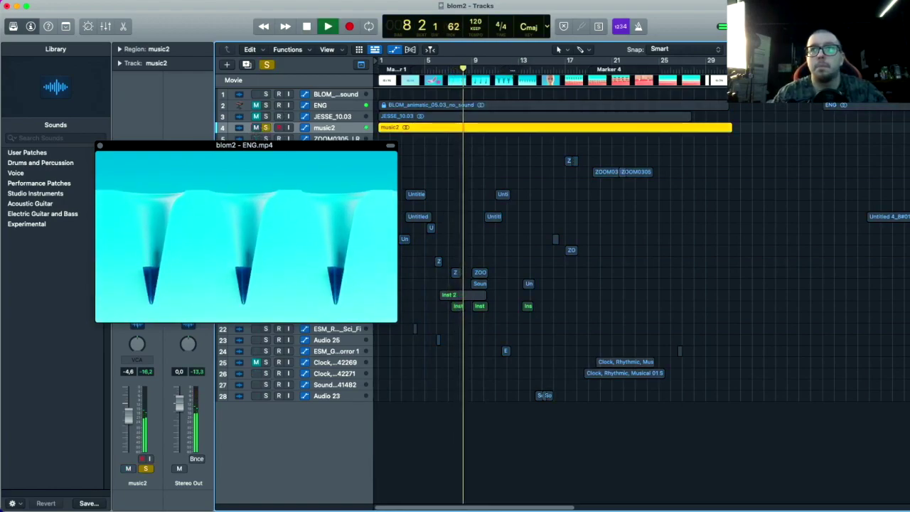
pyautogui.press('super+Down')
pyautogui.moveTo(244, 145); pyautogui.dragTo(246, 133)
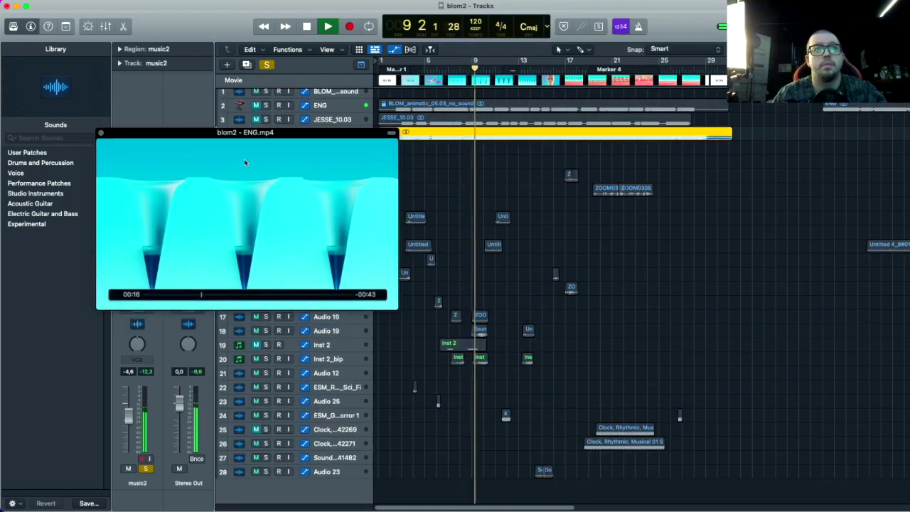
pyautogui.press('space')
pyautogui.scroll(-1, 526, 142)
pyautogui.moveTo(302, 133); pyautogui.dragTo(285, 147)
pyautogui.click(266, 114)
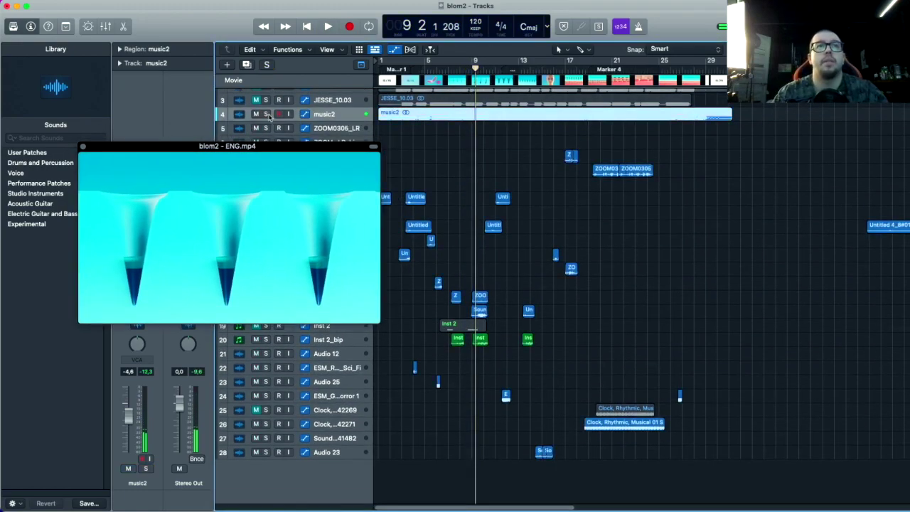
pyautogui.press('super+Up')
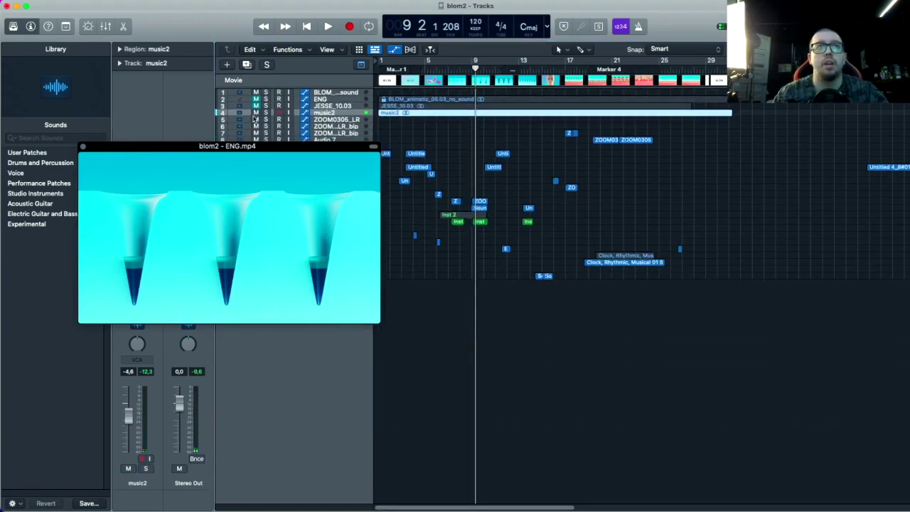
pyautogui.press('super+Down')
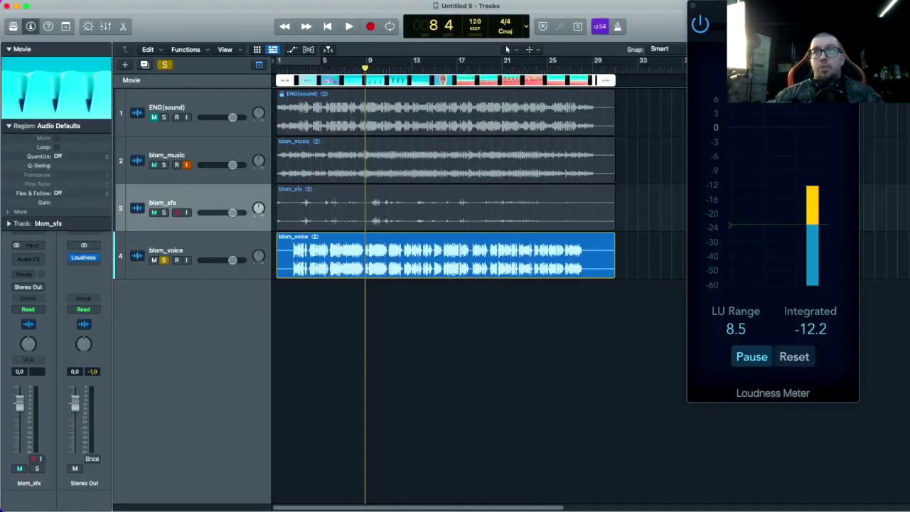
# Step: In the Untitled 5 project, play the soloed blom_voice track from bar 7 beside the Loudness Meter and close the meter
pyautogui.moveTo(746, 5); pyautogui.dragTo(773, 39)
pyautogui.moveTo(294, 69); pyautogui.dragTo(302, 77)
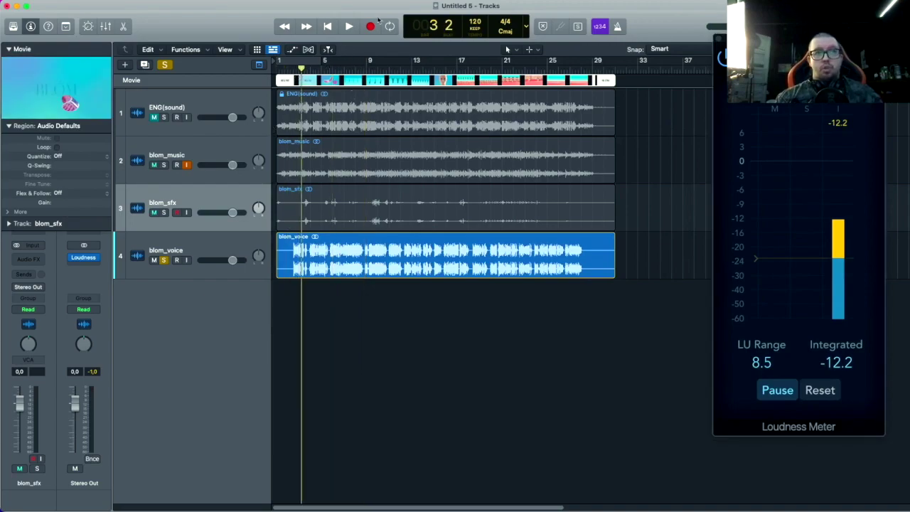
pyautogui.click(346, 70)
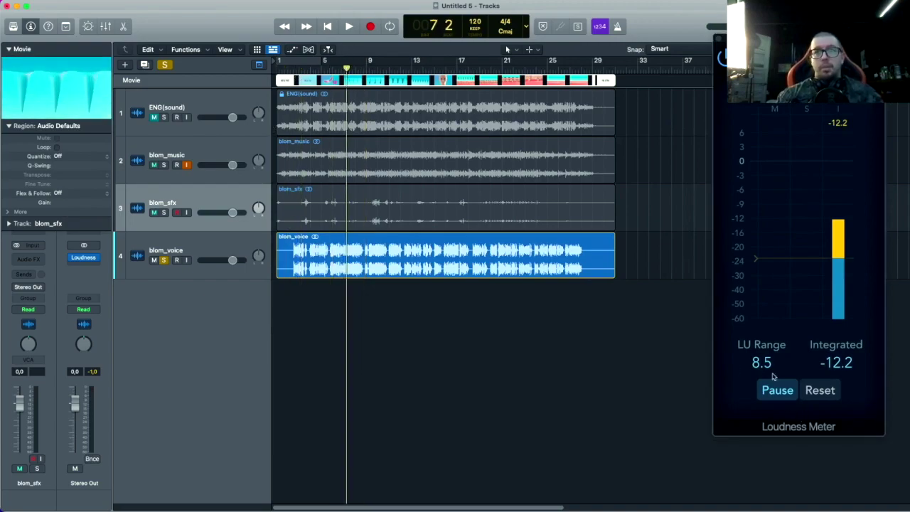
pyautogui.click(10, 123)
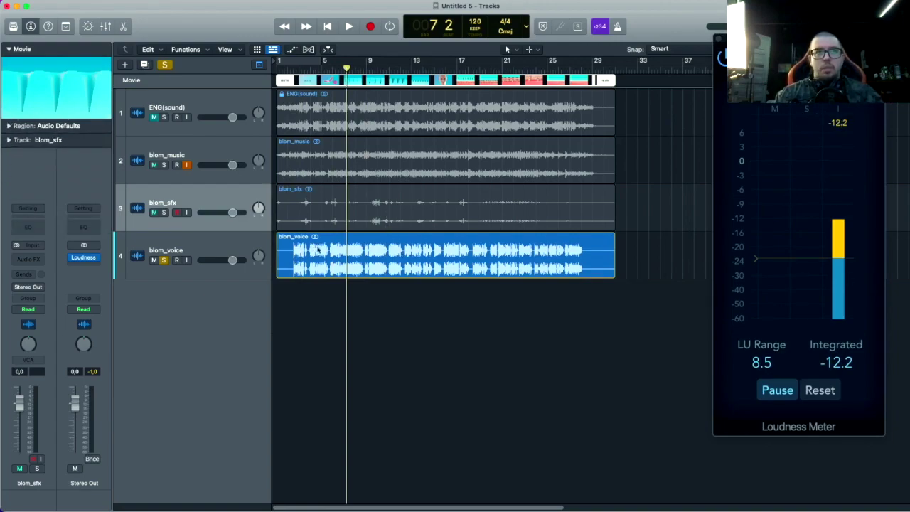
pyautogui.press('space')
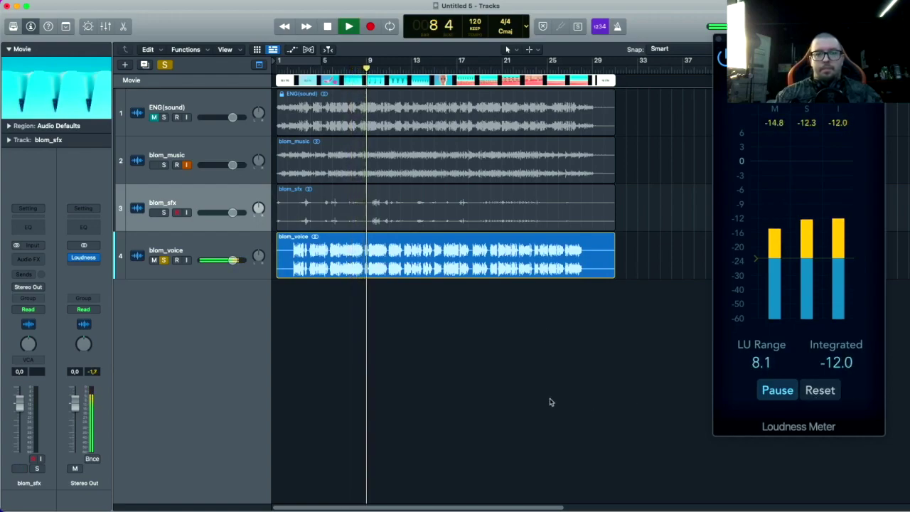
pyautogui.press('space')
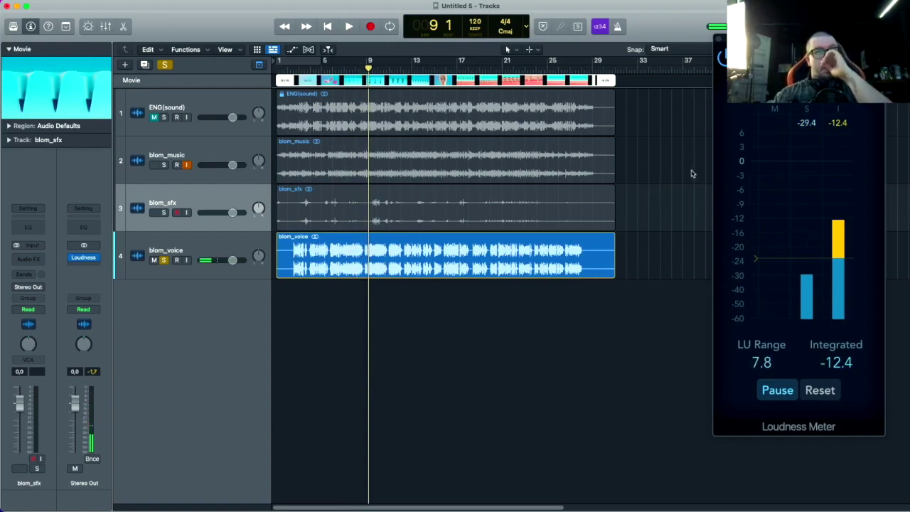
pyautogui.click(719, 41)
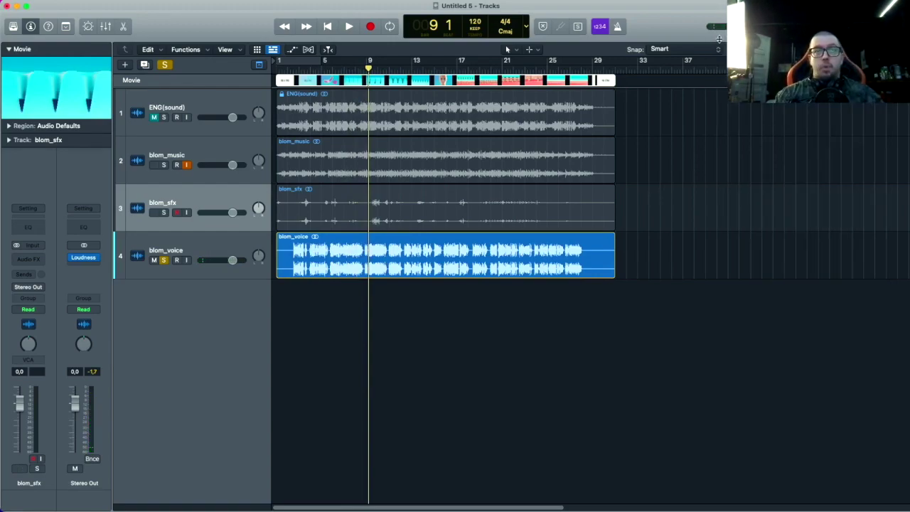
# Step: Solo the blom_music and blom_sfx tracks together with the already soloed blom_voice track
pyautogui.scroll(2, 325, 159)
pyautogui.press('super+Right')
pyautogui.press('super+Right')
pyautogui.press('super+Right')
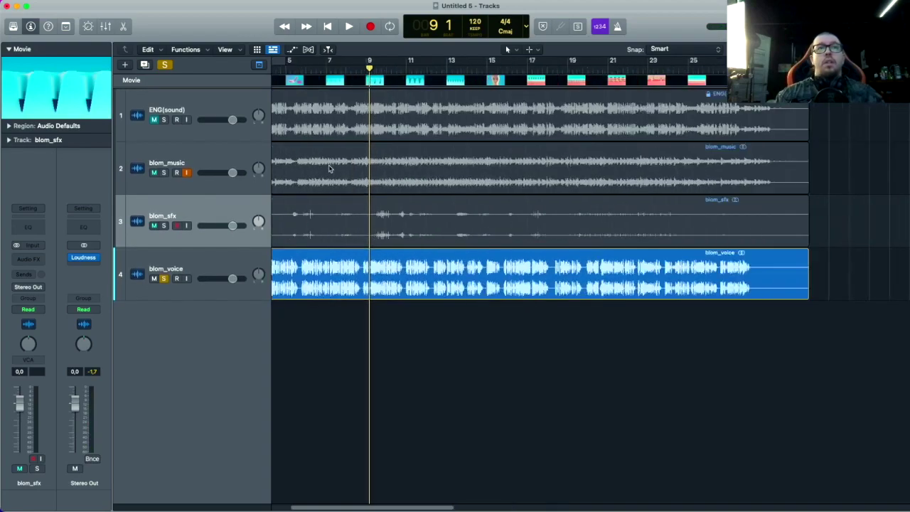
pyautogui.keyDown('shift'); pyautogui.click(308, 155); pyautogui.keyUp('shift')
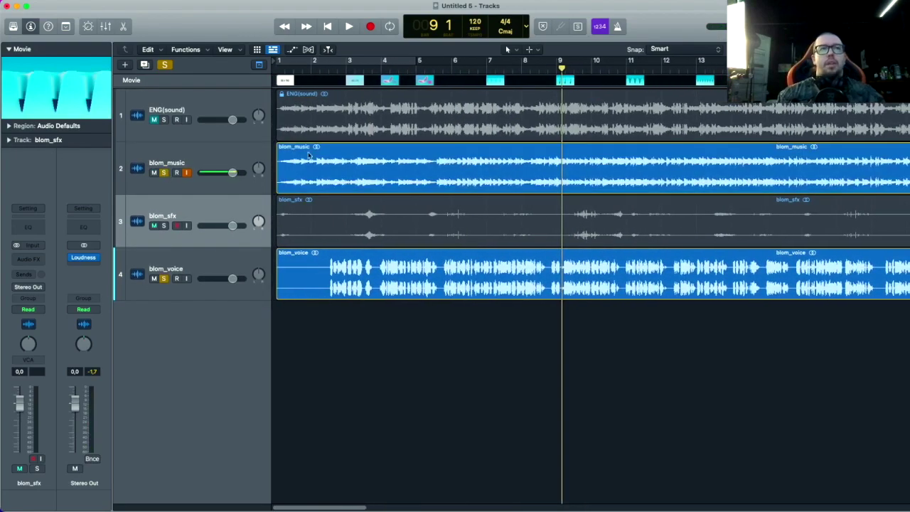
pyautogui.click(162, 224)
# Step: Enlarge the music, sound effect and voice tracks and place the playhead at bar 4
pyautogui.scroll(3, 382, 207)
pyautogui.scroll(-4, 382, 207)
pyautogui.scroll(5, 384, 193)
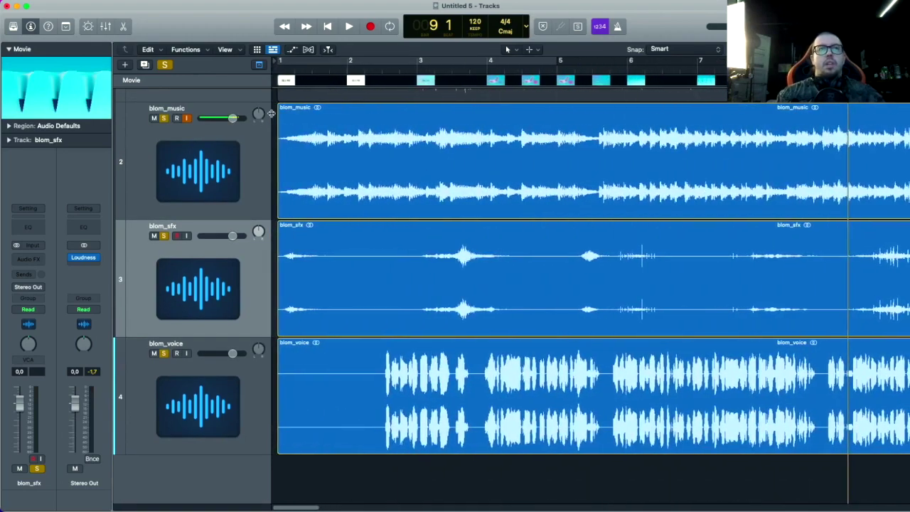
pyautogui.moveTo(307, 70); pyautogui.dragTo(218, 93)
pyautogui.moveTo(277, 92); pyautogui.dragTo(492, 93)
pyautogui.scroll(-3, 487, 204)
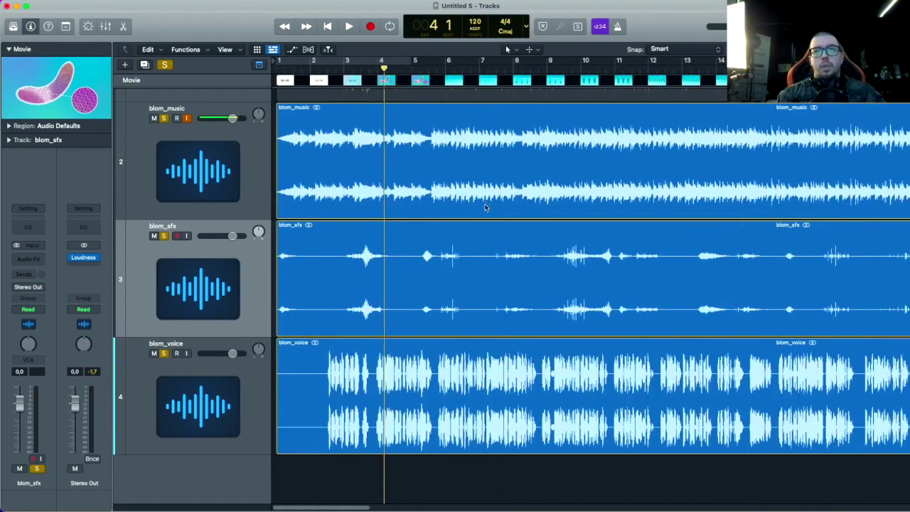
# Step: Examine the enlarged waveforms of the blom_sfx and blom_voice tracks along the length of the timeline
pyautogui.press('super+Down')
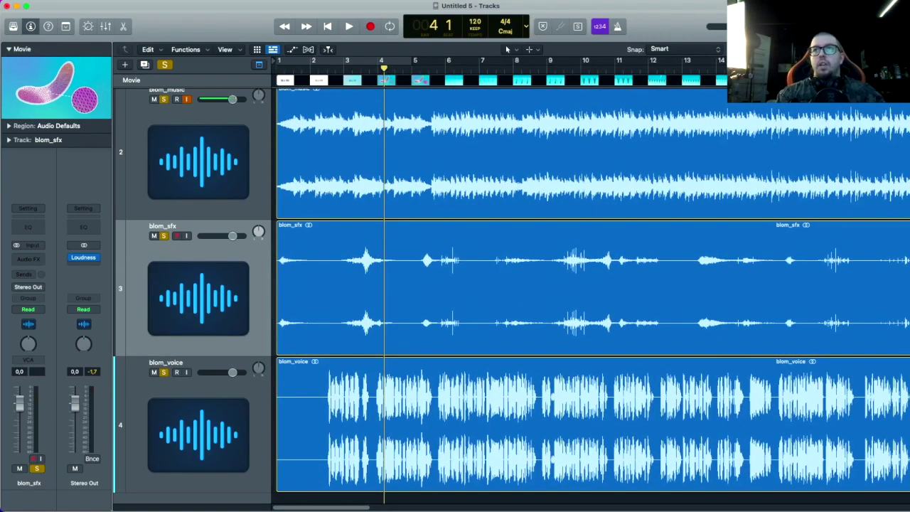
pyautogui.press('super+Down')
pyautogui.press('super+Down')
pyautogui.scroll(-3, 543, 239)
pyautogui.press('super+Right')
pyautogui.press('super+Left')
pyautogui.press('super+Left')
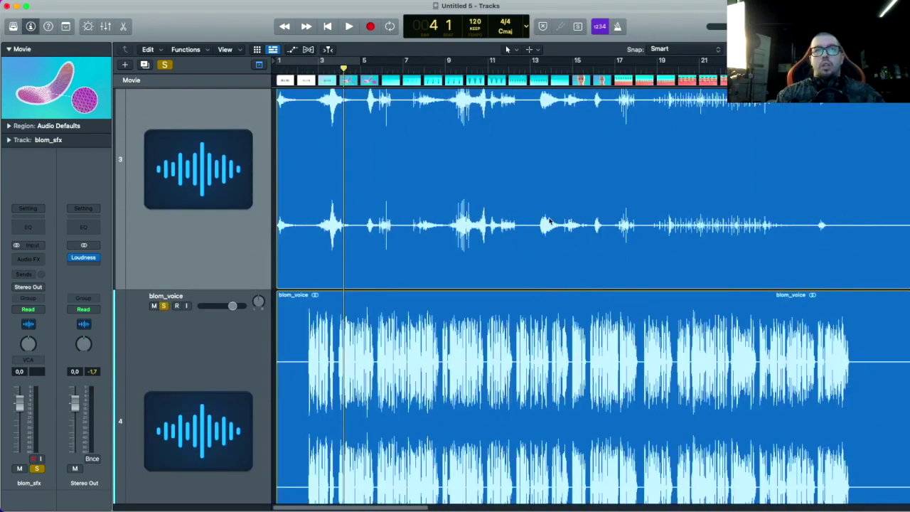
pyautogui.scroll(-5, 579, 221)
pyautogui.scroll(5, 483, 191)
pyautogui.scroll(-1, 483, 190)
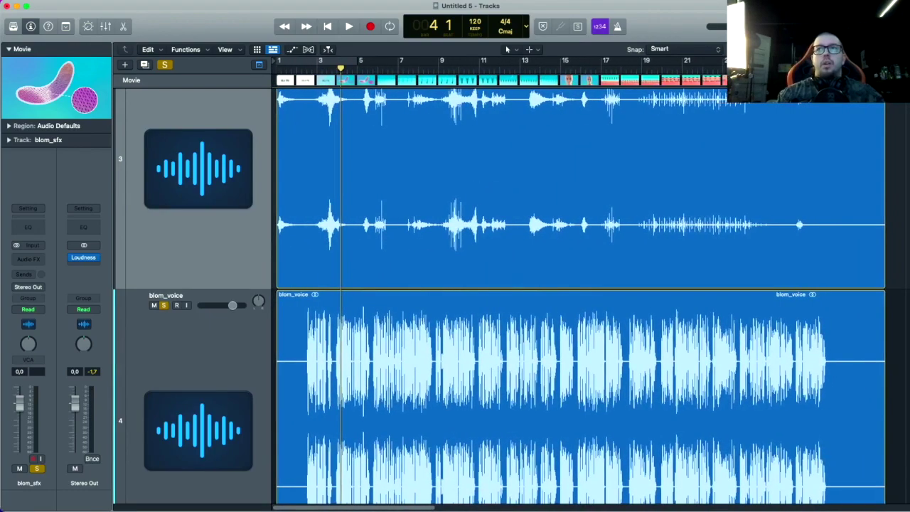
# Step: Compare the waveforms of the blom_music, blom_sfx and blom_voice tracks together in one view
pyautogui.press('super+Up')
pyautogui.press('super+Up')
pyautogui.press('super+Up')
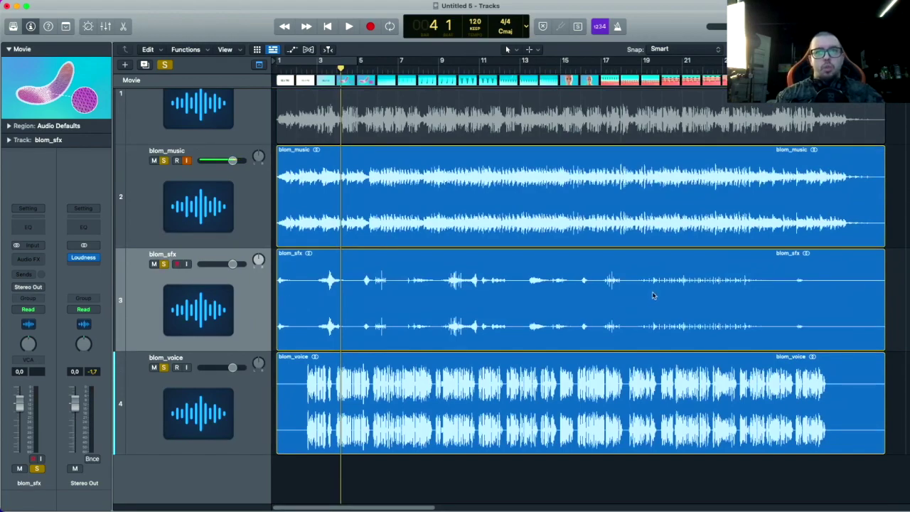
pyautogui.scroll(5, 451, 265)
pyautogui.hscroll(-1, 450, 265)
pyautogui.scroll(-5, 450, 265)
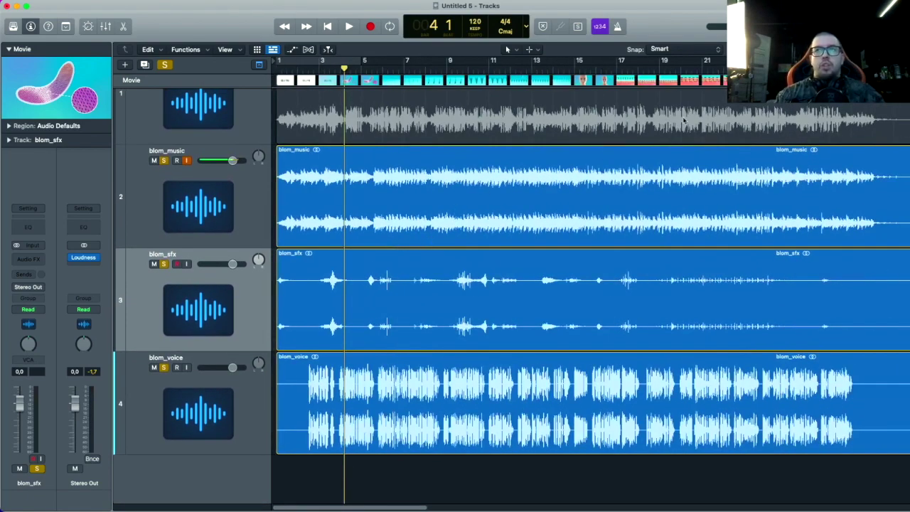
# Step: Examine the blom_sfx, blom_voice and blom_music waveforms both close up and across the whole length of the film
pyautogui.scroll(8, 446, 248)
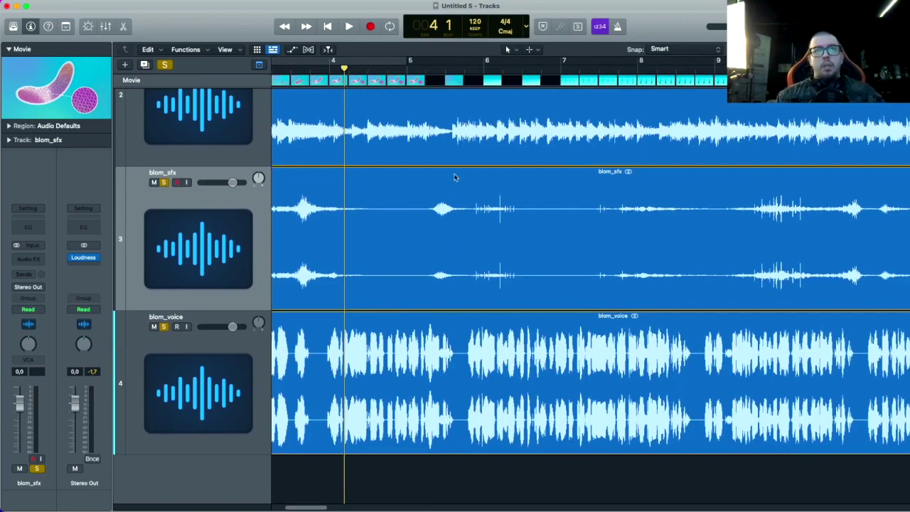
pyautogui.scroll(-10, 455, 177)
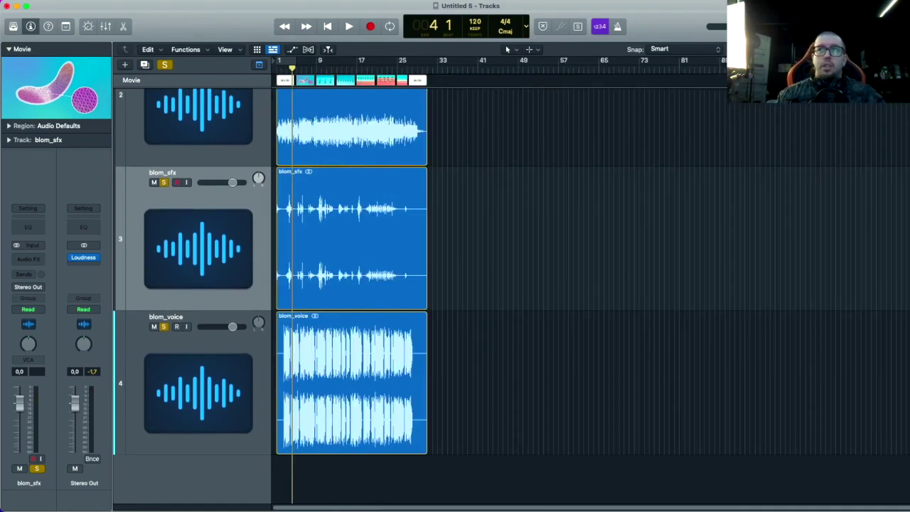
pyautogui.press('super+Up')
pyautogui.press('super+Up')
pyautogui.press('super+Right')
pyautogui.press('super+Right')
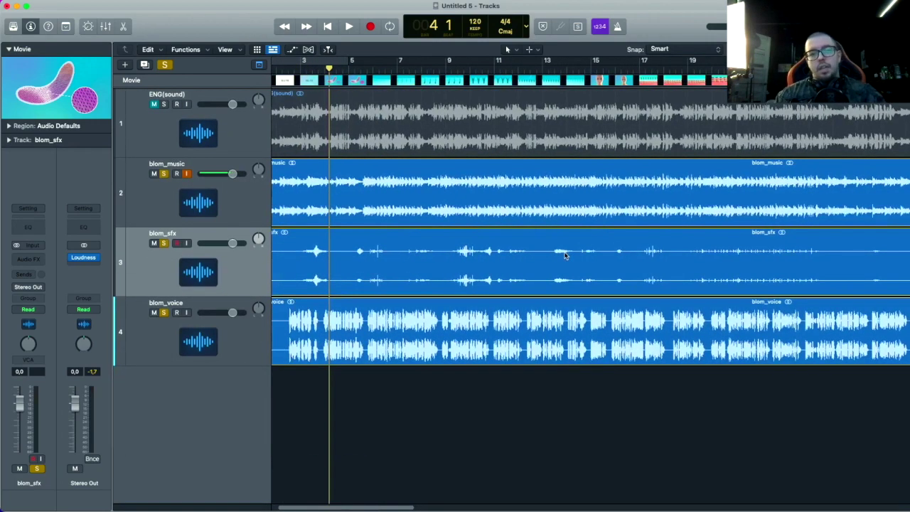
pyautogui.press('super+Left')
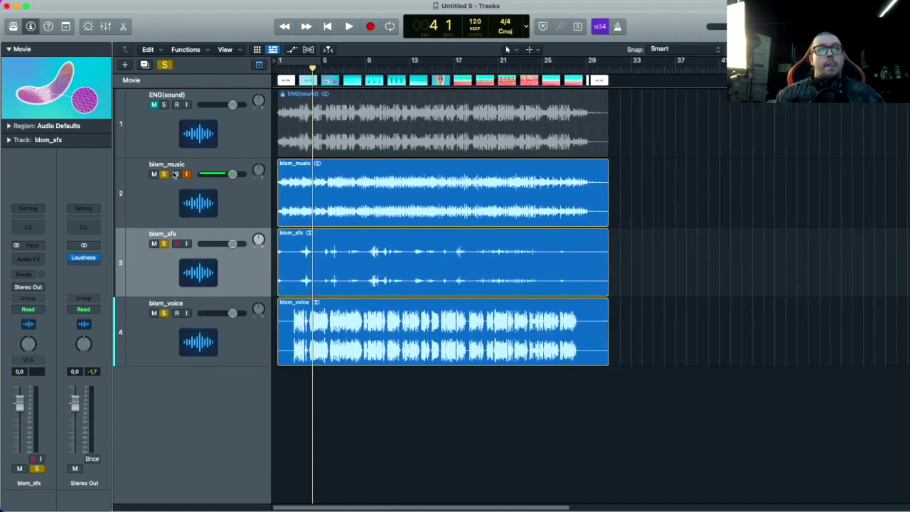
# Step: Play the three soloed stems from the start and check their combined level with the Loudness Meter on Stereo Out
pyautogui.press('Return')
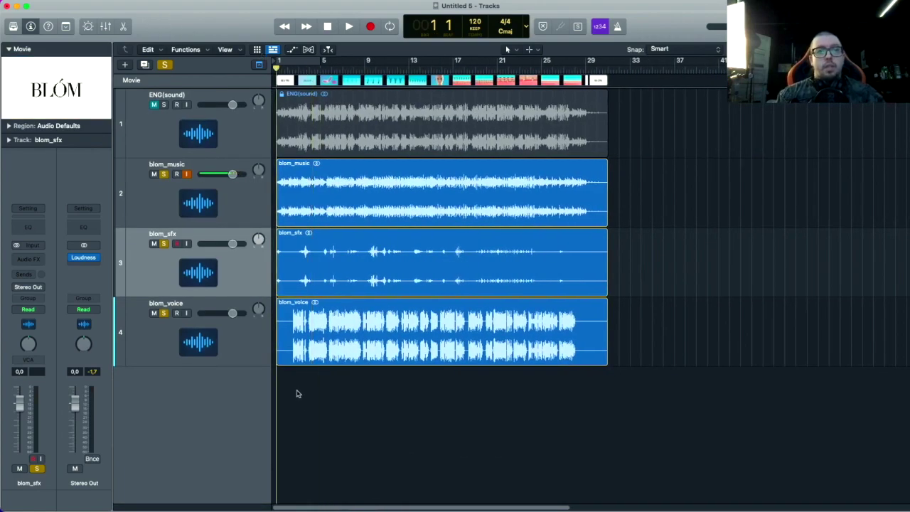
pyautogui.press('space')
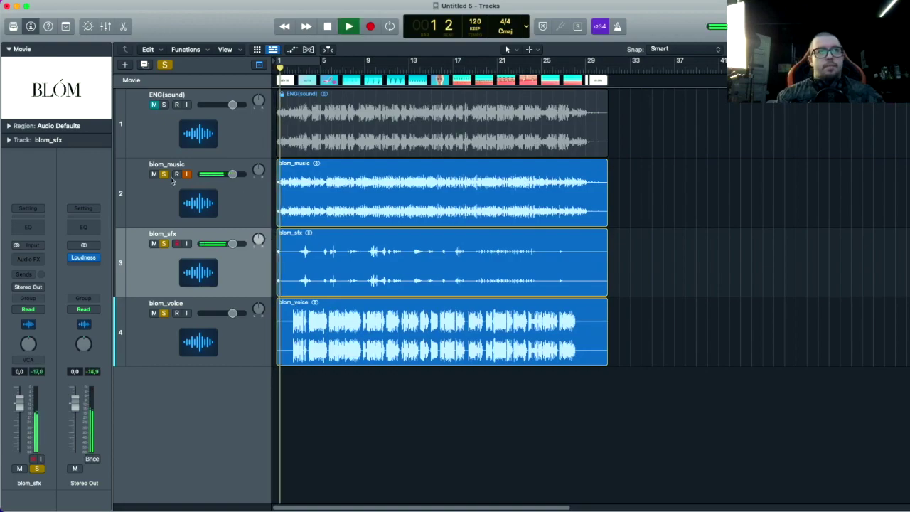
pyautogui.click(150, 185)
pyautogui.moveTo(90, 258)
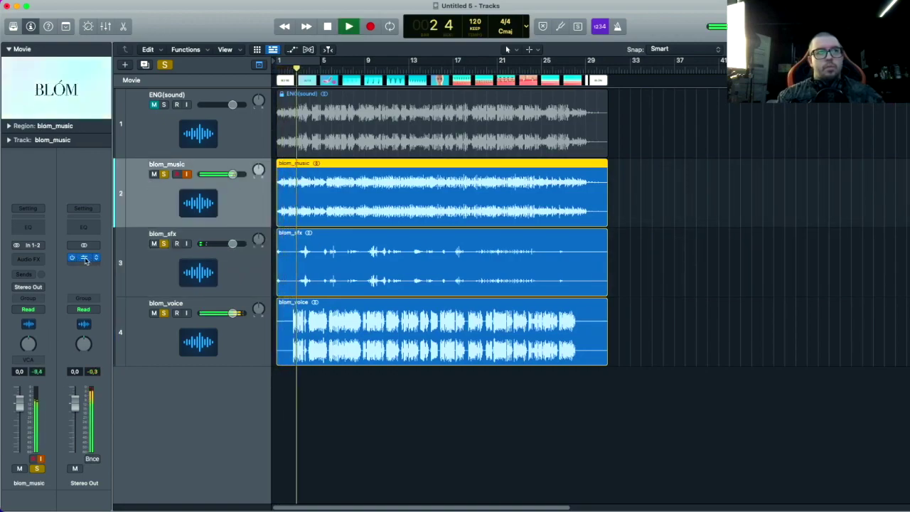
pyautogui.doubleClick(71, 104)
pyautogui.moveTo(644, 248); pyautogui.dragTo(729, 208)
pyautogui.moveTo(402, 323); pyautogui.dragTo(435, 293)
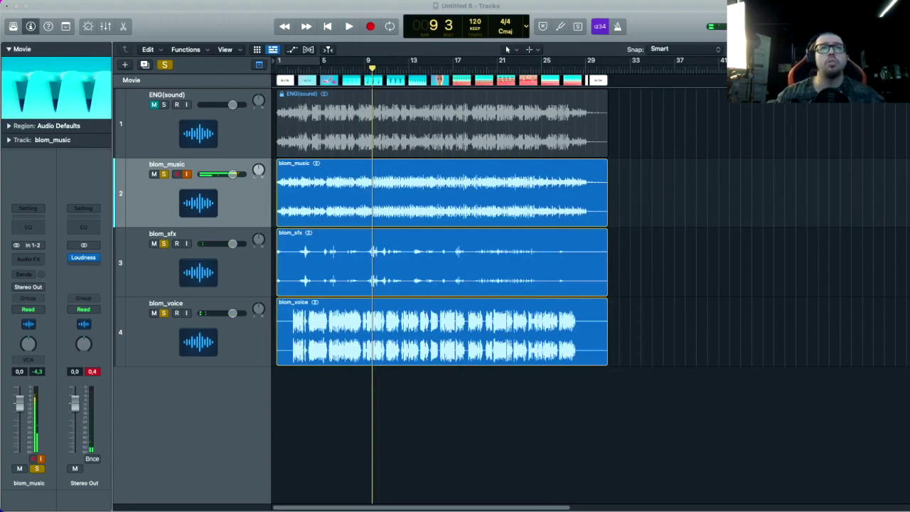
# Step: Show the movie in a floating window and leave blom_music as the only soloed track
pyautogui.press('super+Up')
pyautogui.press('super+Up')
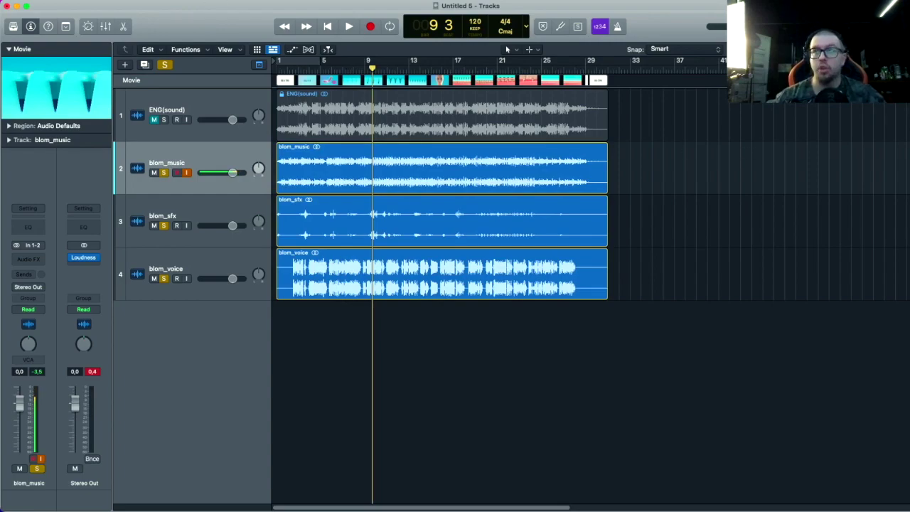
pyautogui.scroll(5, 419, 219)
pyautogui.hscroll(5, 351, 284)
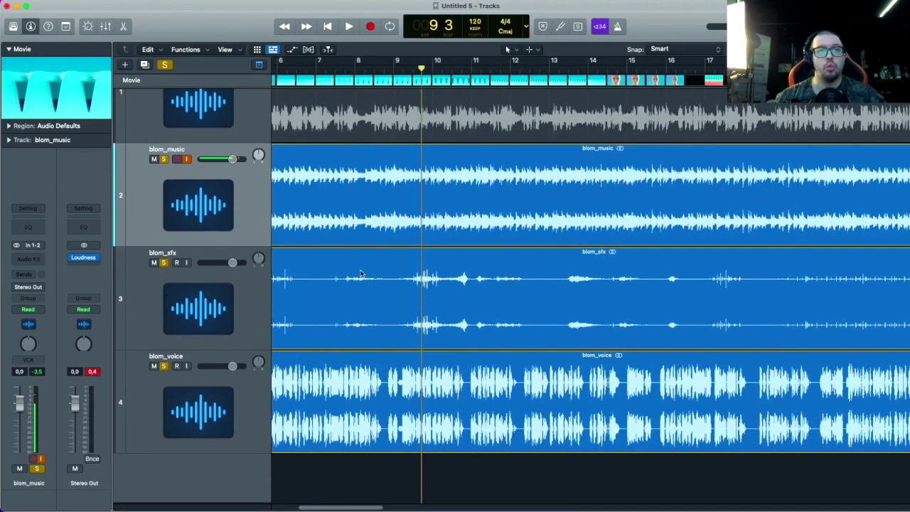
pyautogui.click(32, 50)
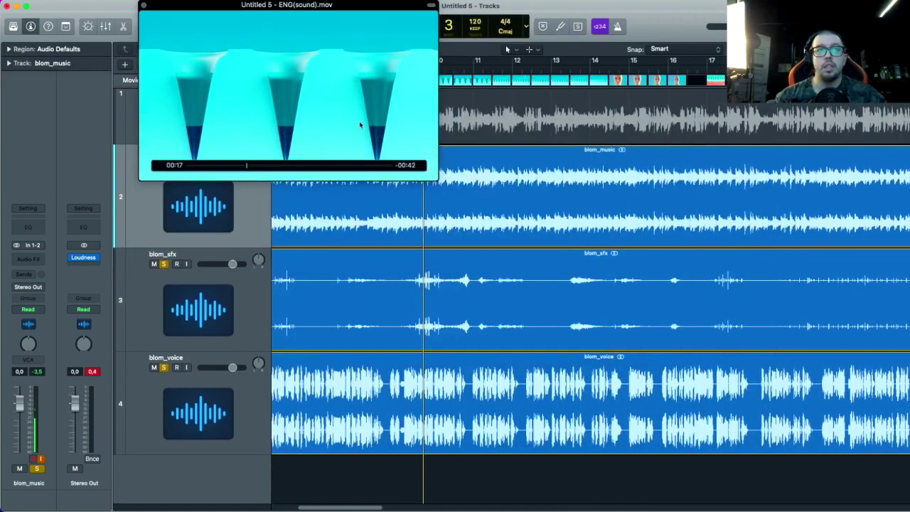
pyautogui.click(356, 201)
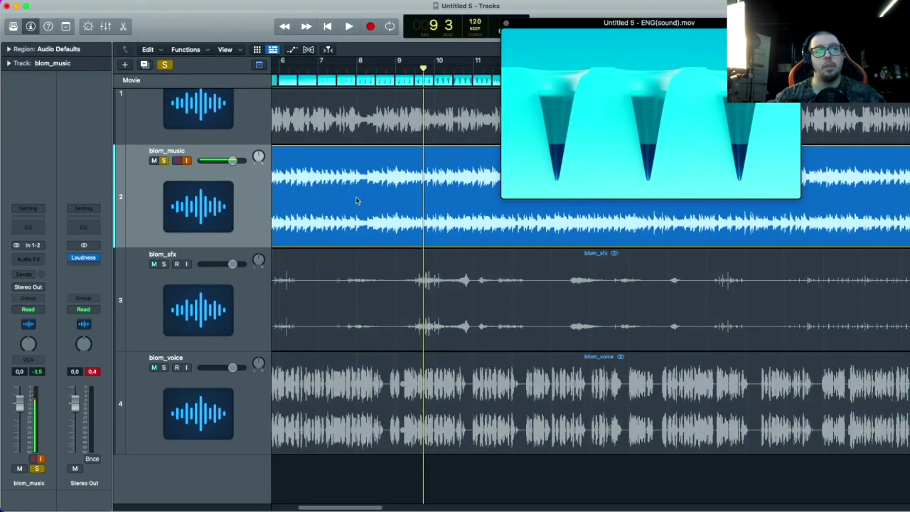
# Step: Move the blom_voice track above blom_music and place the playhead at bar 4
pyautogui.moveTo(229, 405); pyautogui.dragTo(162, 170)
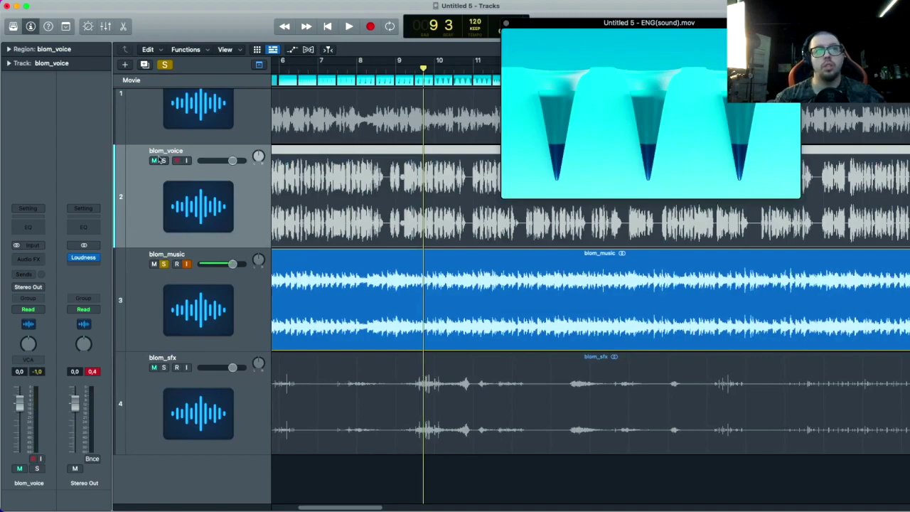
pyautogui.scroll(-5, 299, 153)
pyautogui.click(329, 69)
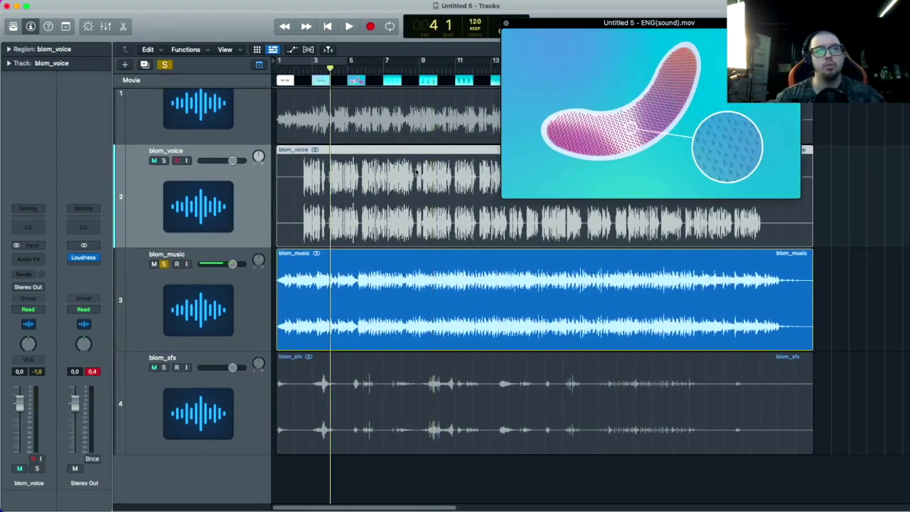
pyautogui.moveTo(687, 115); pyautogui.dragTo(676, 140)
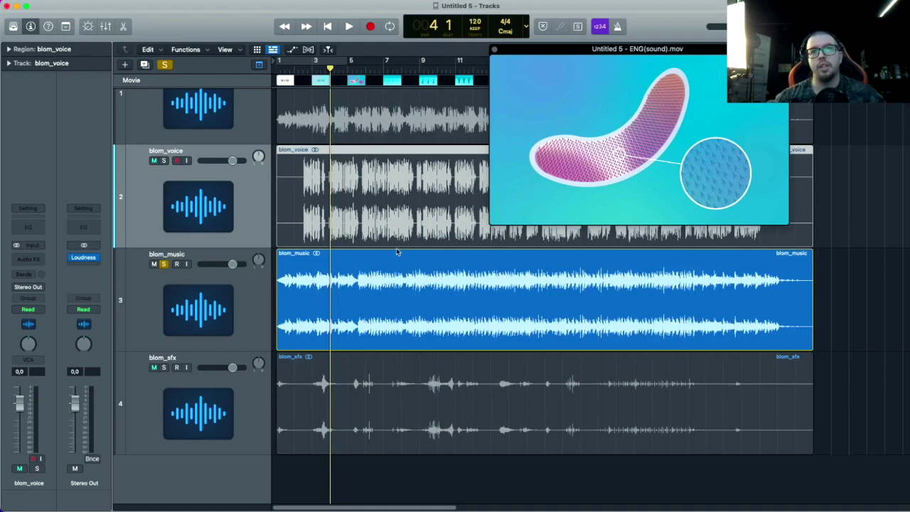
# Step: Solo blom_voice together with blom_music and move the floating movie window away from the start of the tracks
pyautogui.click(248, 290)
pyautogui.click(164, 161)
pyautogui.press('super+Right')
pyautogui.press('super+Right')
pyautogui.press('super+Right')
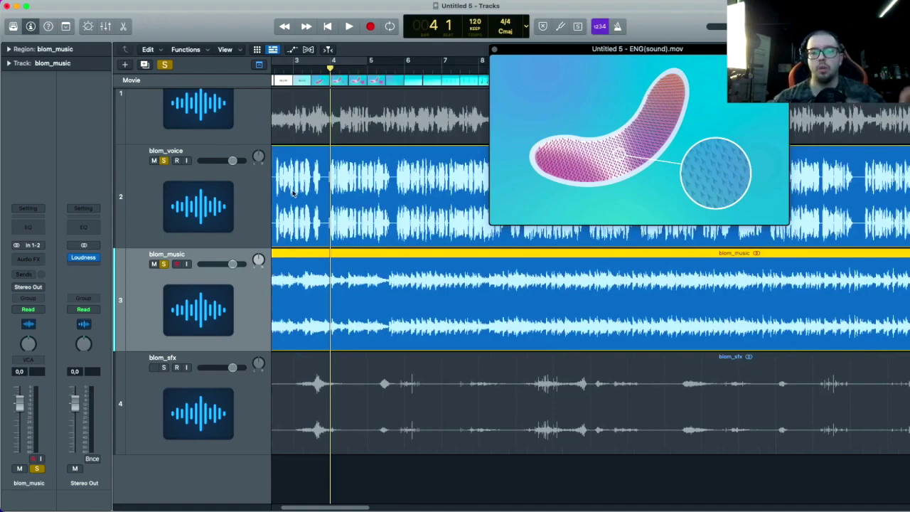
pyautogui.press('super+Left')
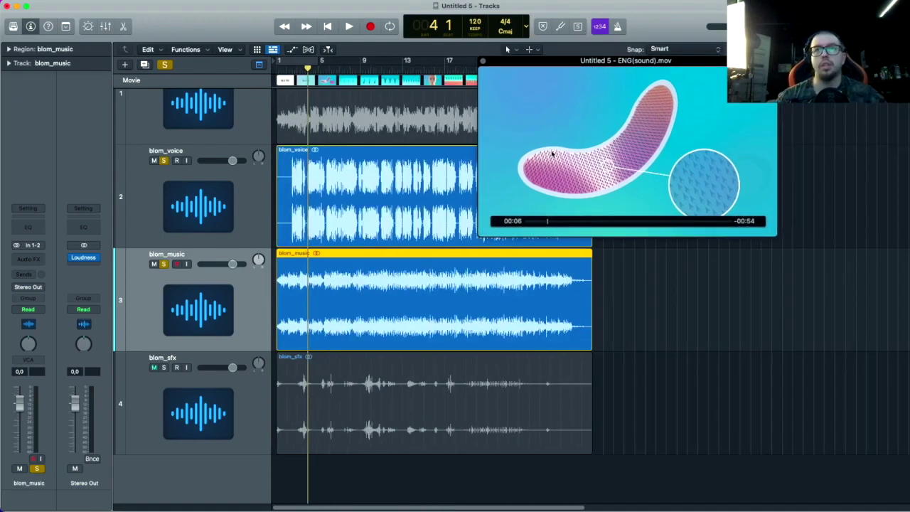
pyautogui.moveTo(767, 107); pyautogui.dragTo(848, 150)
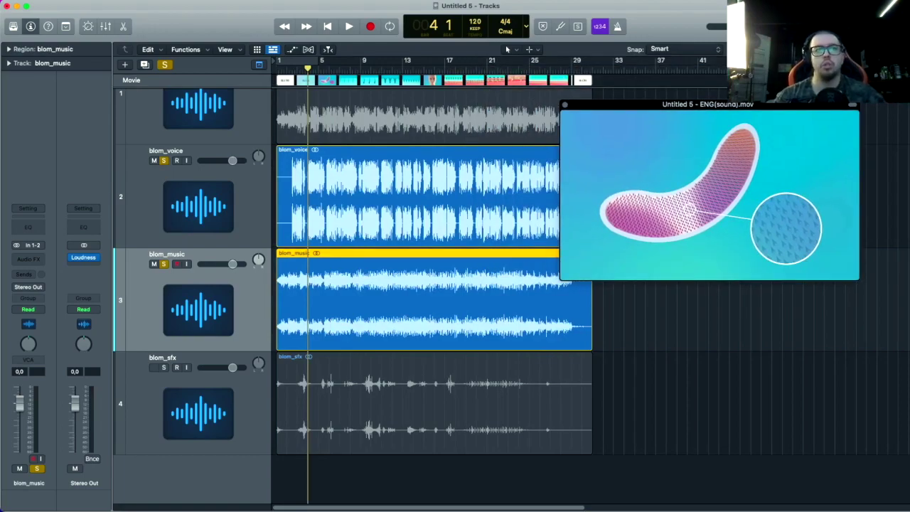
# Step: Play the voice and music together up to bar 14 and insert a Compressor on the blom_music track
pyautogui.press('space')
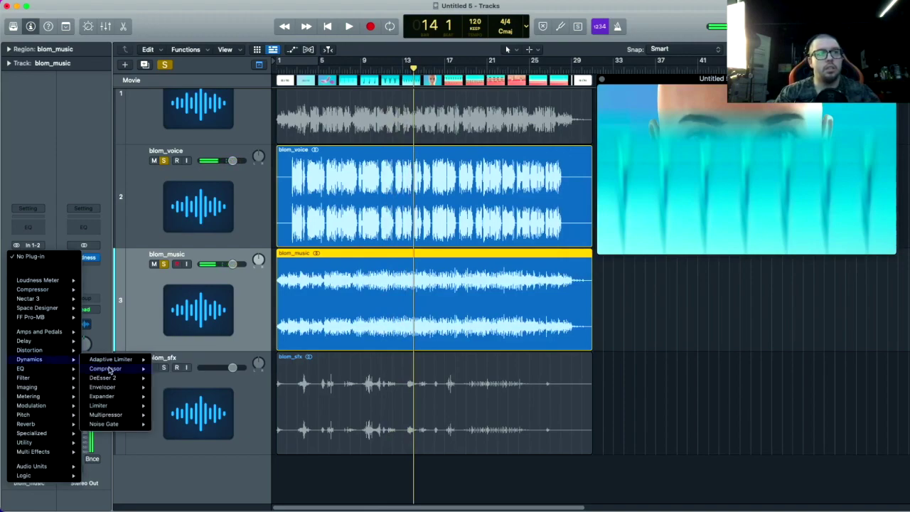
pyautogui.click(347, 286)
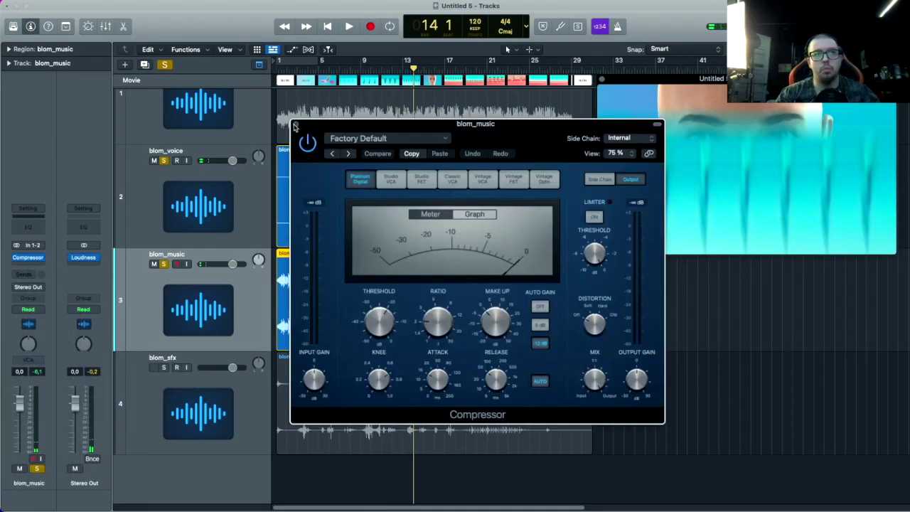
pyautogui.click(296, 126)
# Step: Unsolo blom_voice and play only the music from bar 5 with the tracks enlarged
pyautogui.click(202, 171)
pyautogui.click(316, 71)
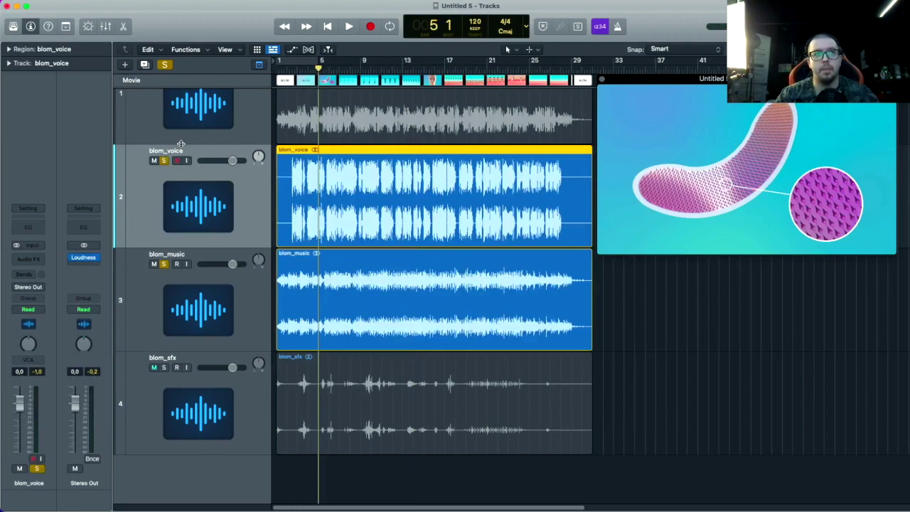
pyautogui.click(164, 161)
pyautogui.press('space')
pyautogui.press('super+Down')
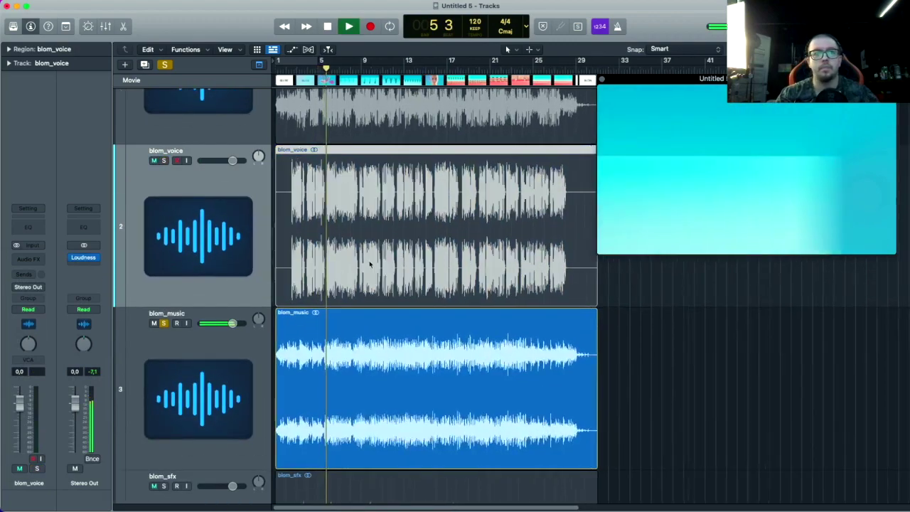
pyautogui.press('super+Right')
pyautogui.press('super+Right')
pyautogui.scroll(-3, 341, 270)
# Step: Insert a Channel EQ on the blom_music track and view the music's frequency spectrum during playback
pyautogui.click(246, 301)
pyautogui.click(36, 226)
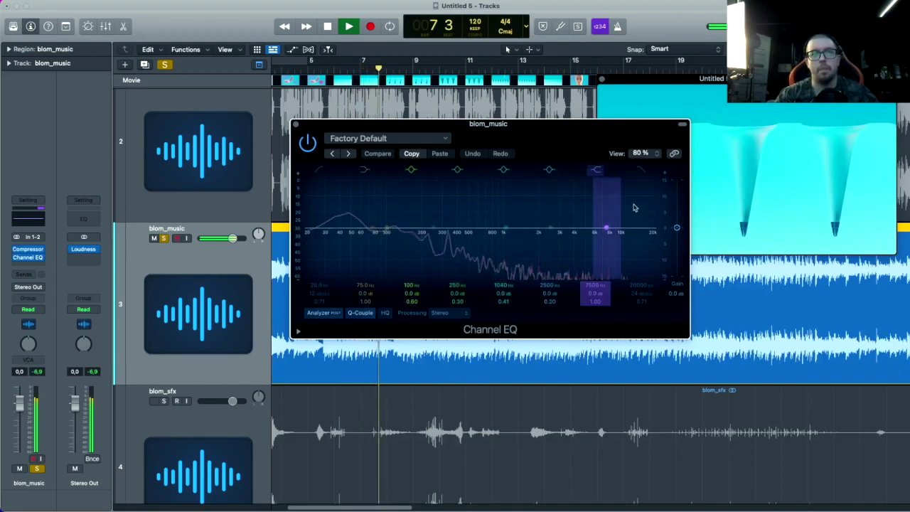
pyautogui.moveTo(533, 142); pyautogui.dragTo(535, 163)
pyautogui.press('space')
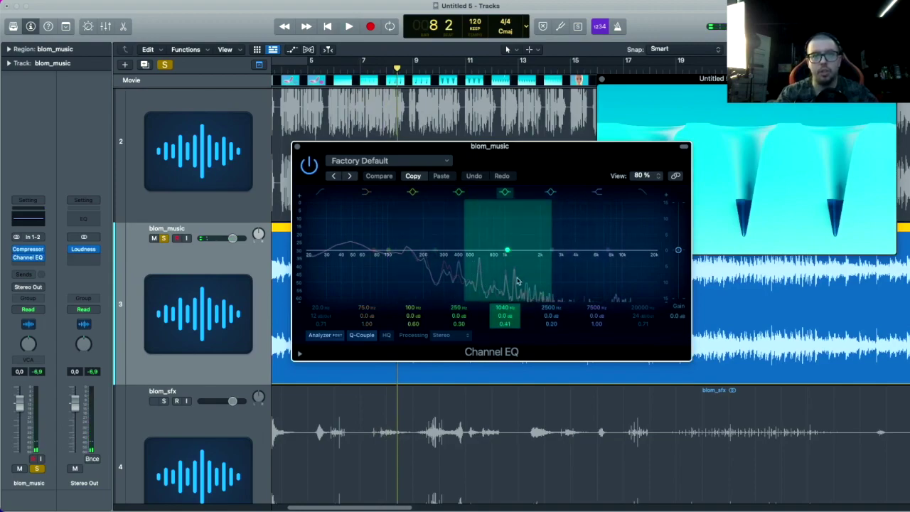
# Step: Try an overall gain of +4.4 dB in the blom_music Channel EQ during playback and reset it to 0 dB
pyautogui.press('space')
pyautogui.moveTo(678, 251); pyautogui.dragTo(678, 244)
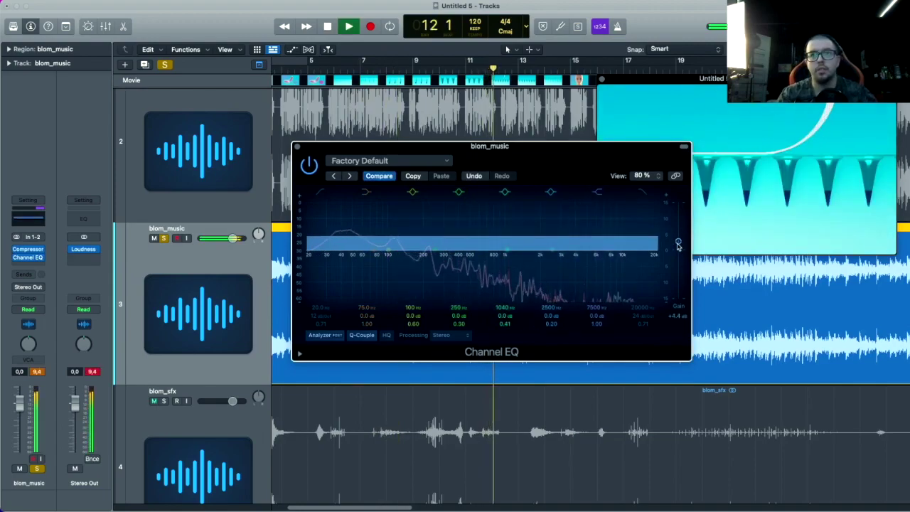
pyautogui.press('space')
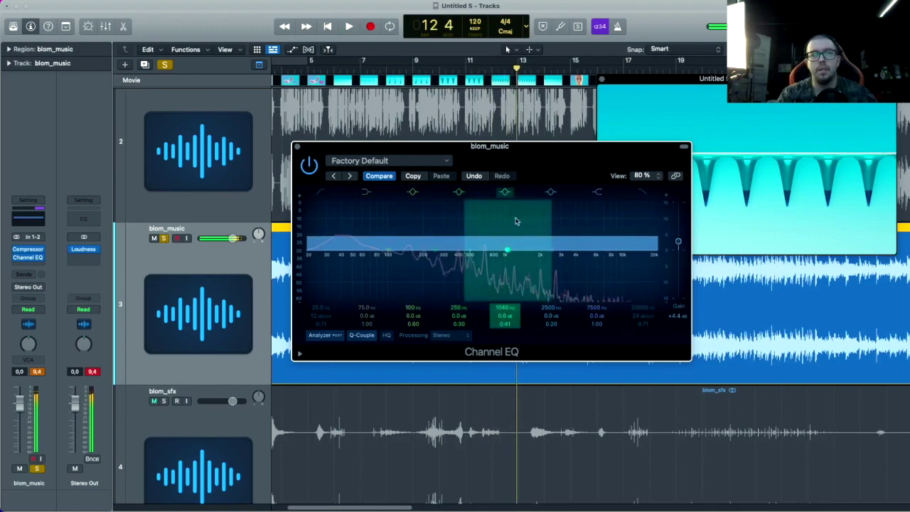
pyautogui.moveTo(678, 243); pyautogui.dragTo(678, 248)
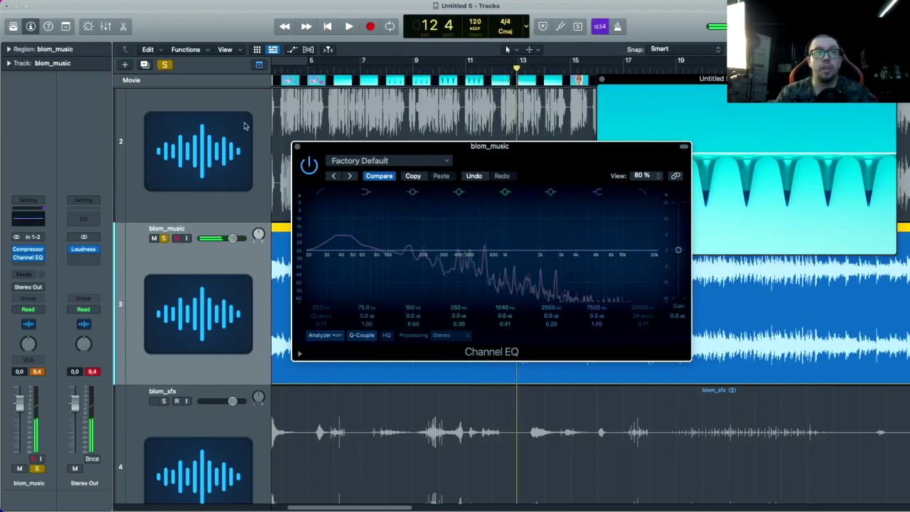
pyautogui.click(294, 146)
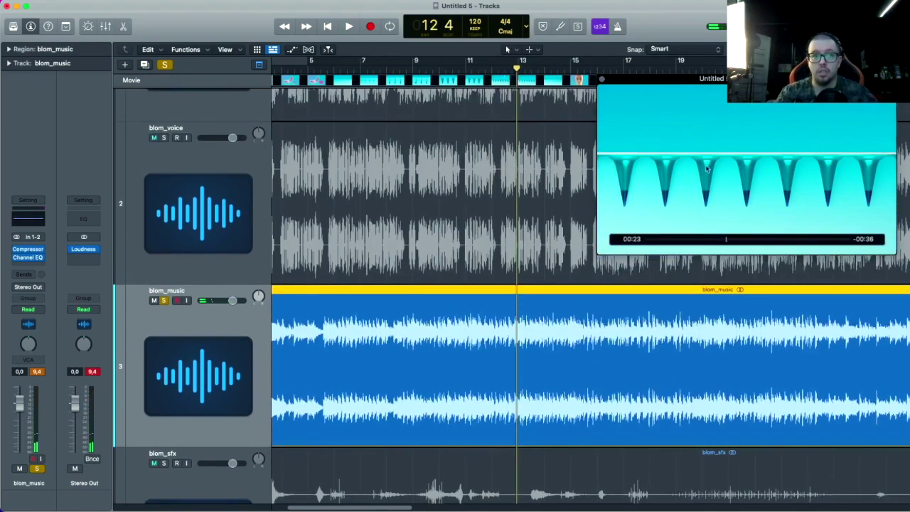
# Step: Reduce the track height and return the movie from its floating window to the inspector
pyautogui.moveTo(820, 78); pyautogui.dragTo(806, 92)
pyautogui.press('super+Up')
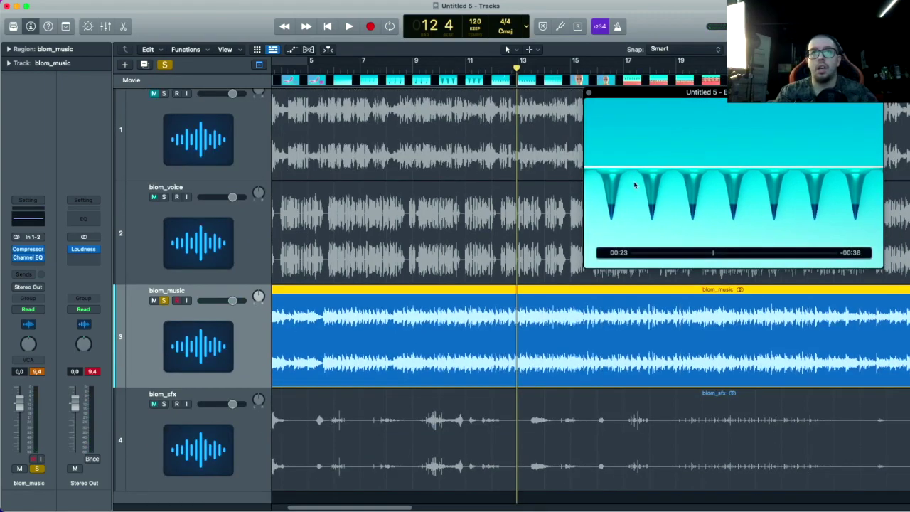
pyautogui.moveTo(636, 185); pyautogui.dragTo(620, 148)
pyautogui.click(573, 57)
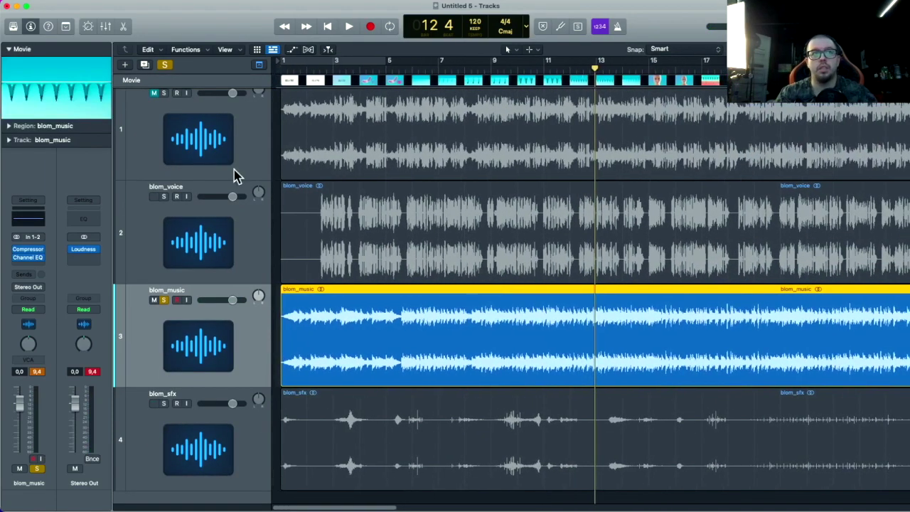
# Step: Solo only blom_voice and insert a Channel EQ on that track
pyautogui.click(163, 197)
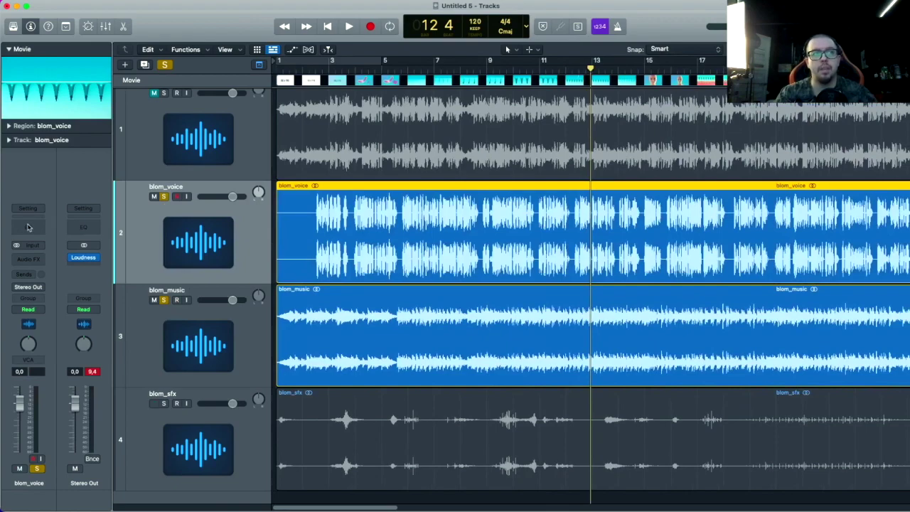
pyautogui.click(29, 228)
pyautogui.click(165, 300)
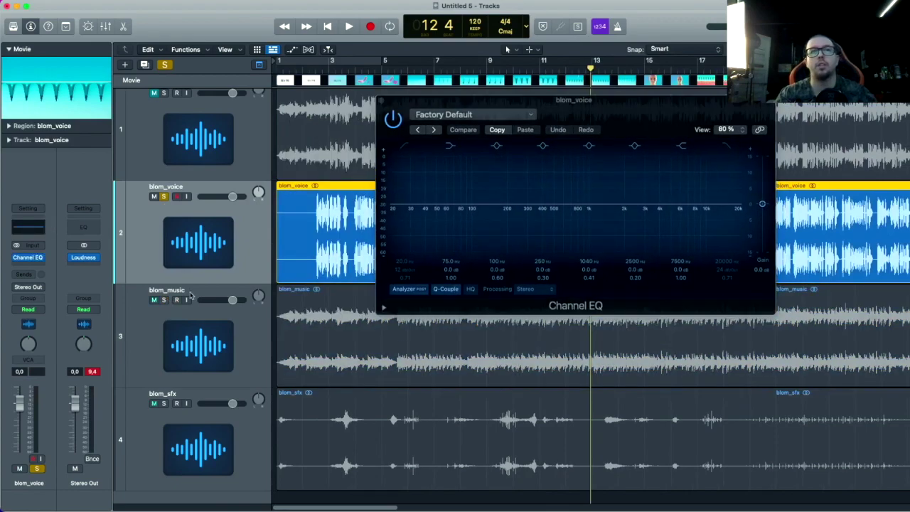
pyautogui.moveTo(573, 101); pyautogui.dragTo(495, 197)
# Step: View the soloed voice's spectrum in the Channel EQ during playback from bar 3 and insert FabFilter Pro-Q 2 on blom_voice
pyautogui.click(323, 60)
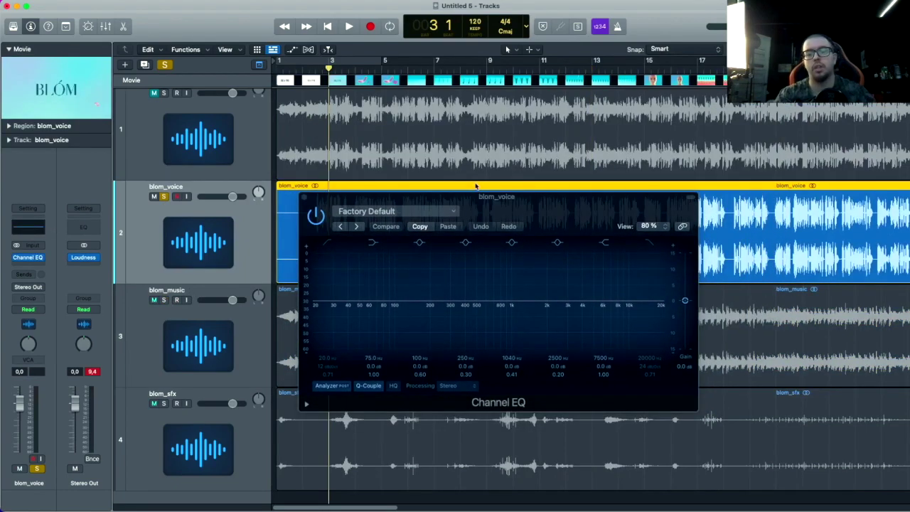
pyautogui.press('space')
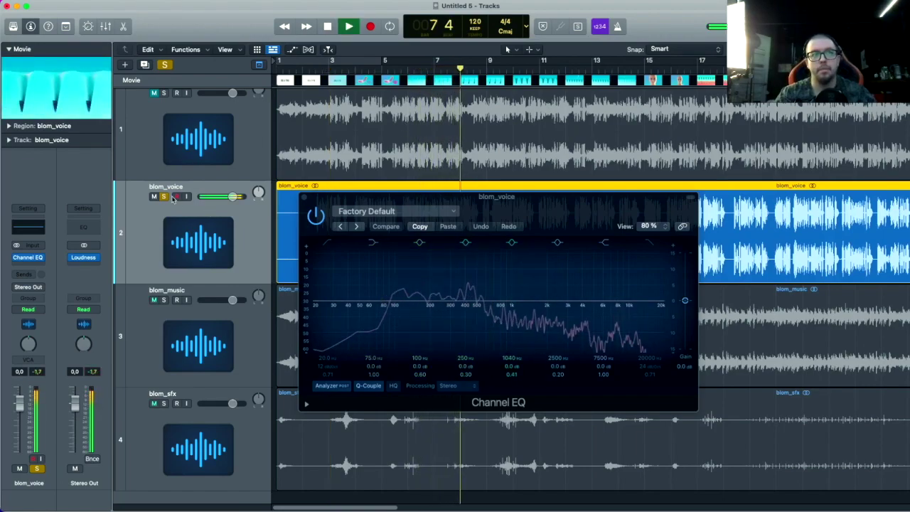
pyautogui.click(28, 258)
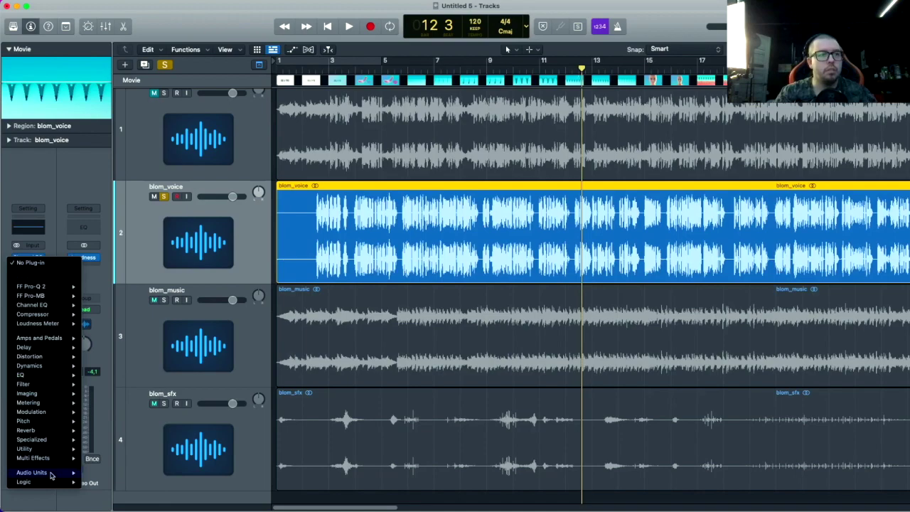
pyautogui.moveTo(51, 475)
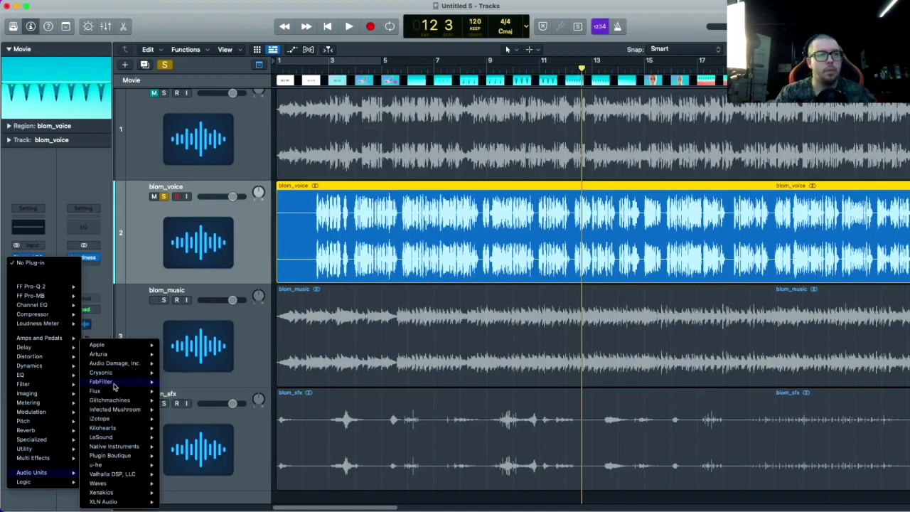
pyautogui.moveTo(116, 384)
pyautogui.click(258, 428)
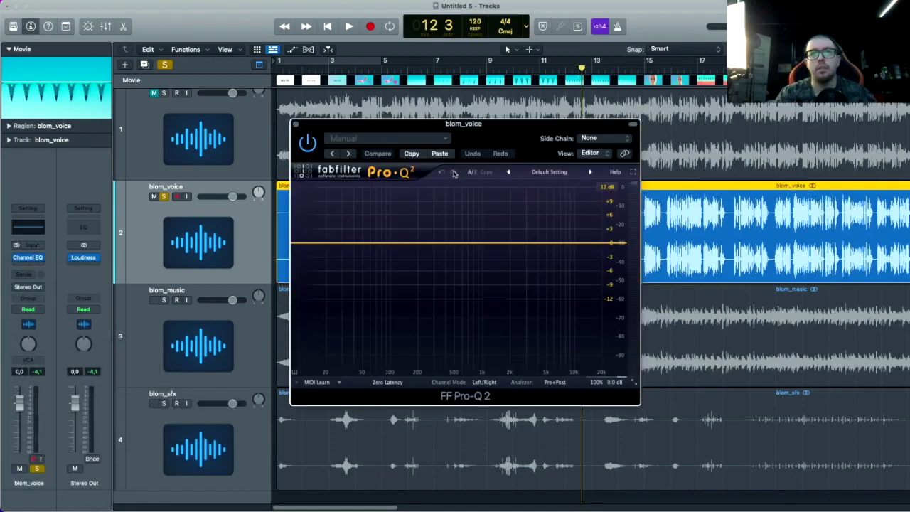
pyautogui.moveTo(444, 121); pyautogui.dragTo(443, 142)
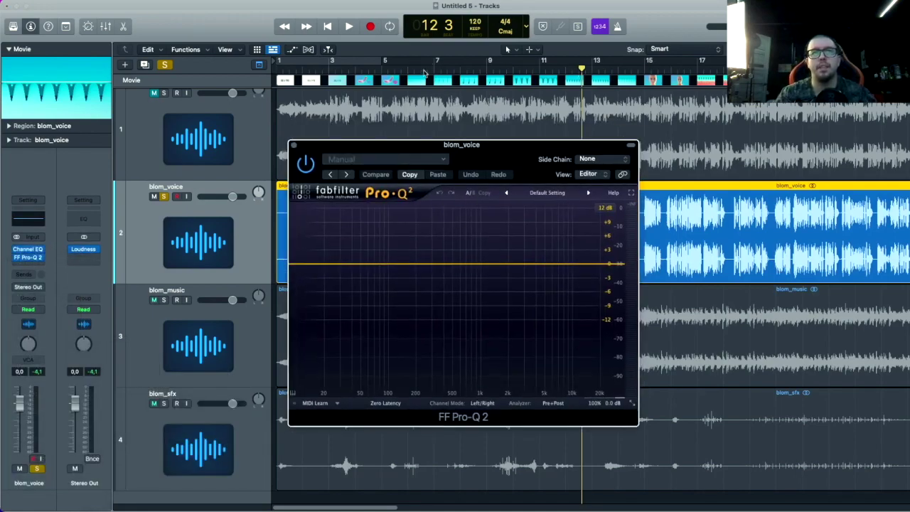
# Step: Play the voice from around bar 6 and examine its frequency spectrum in Pro-Q 2
pyautogui.click(425, 73)
pyautogui.press('space')
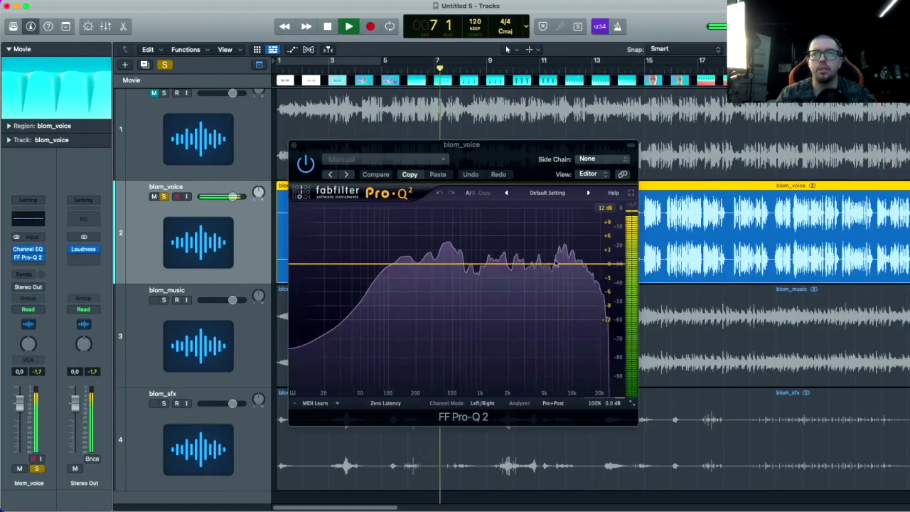
pyautogui.press('space')
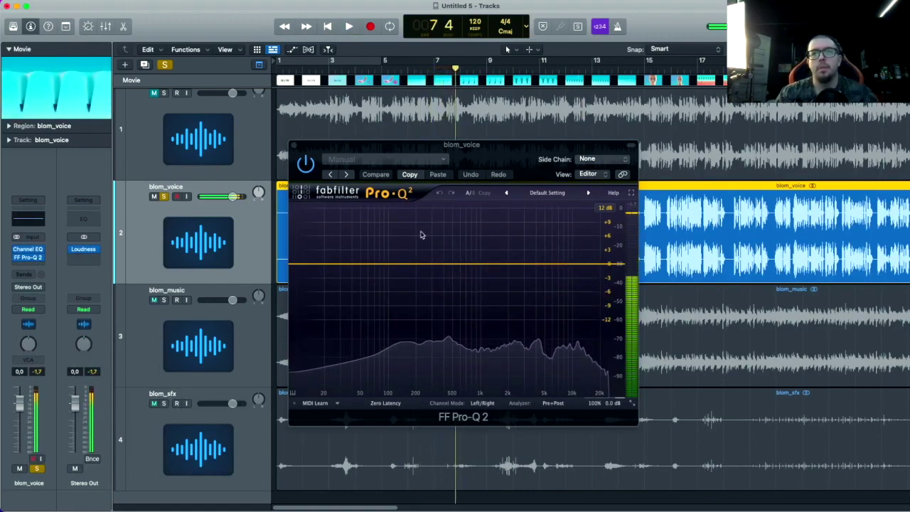
# Step: Add a bell band at about 6867 Hz in Pro-Q 2 and sweep it in solo listening to about 312 Hz during voice playback
pyautogui.doubleClick(557, 250)
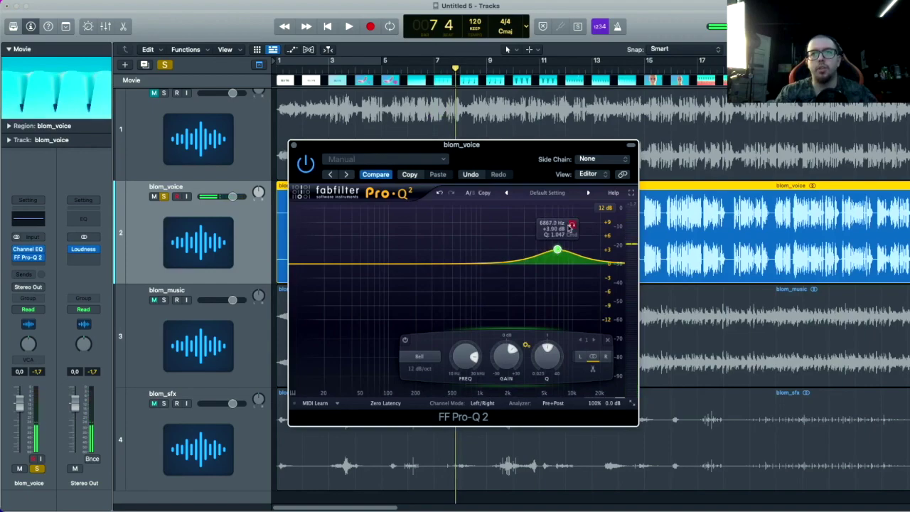
pyautogui.press('space')
pyautogui.moveTo(573, 226); pyautogui.dragTo(433, 264)
pyautogui.press('space')
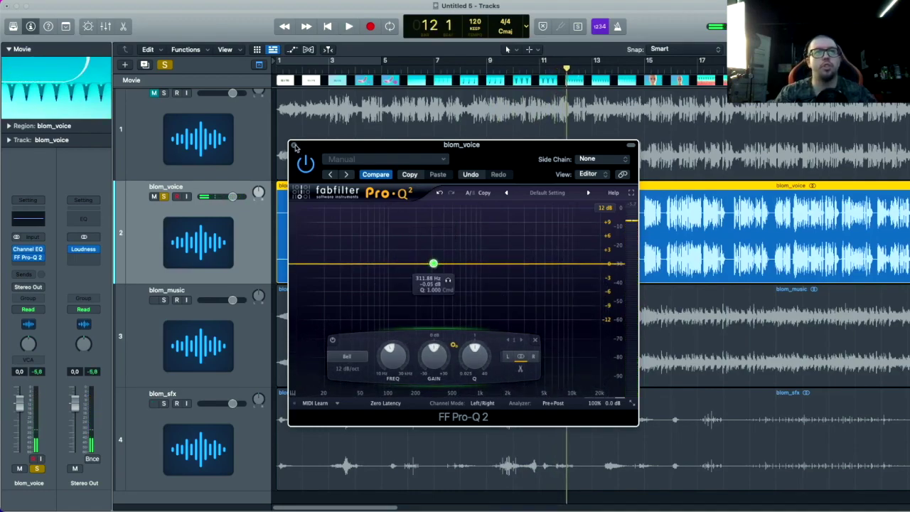
pyautogui.click(295, 146)
# Step: Solo blom_music together with blom_voice, play from bar 2 and raise the music Compressor's input gain to about +4 dB
pyautogui.click(165, 296)
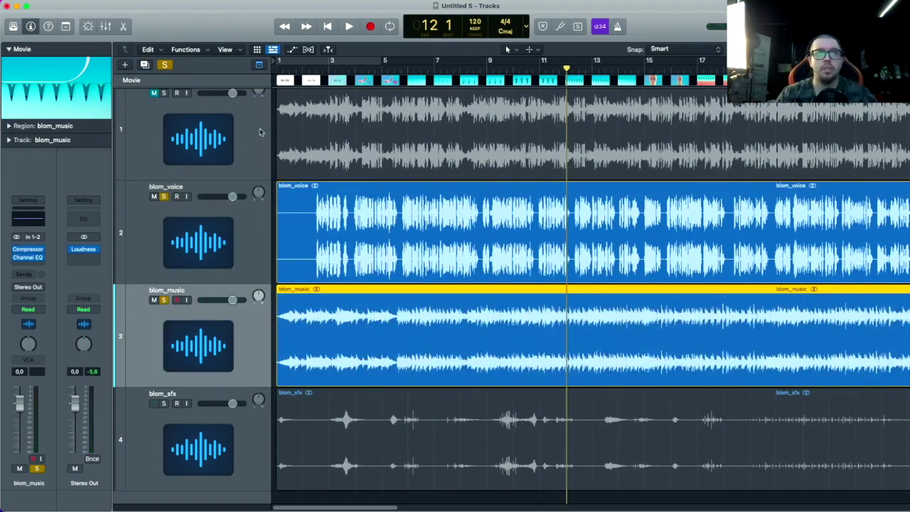
pyautogui.click(313, 69)
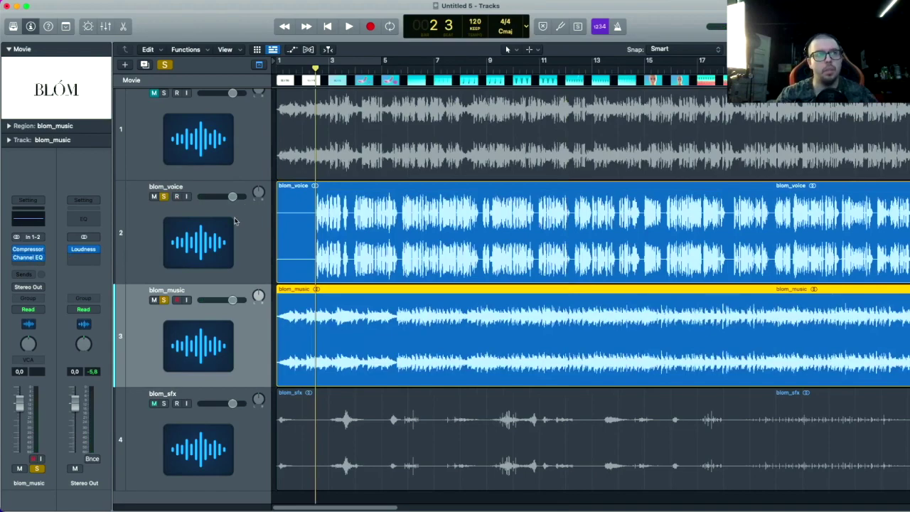
pyautogui.press('space')
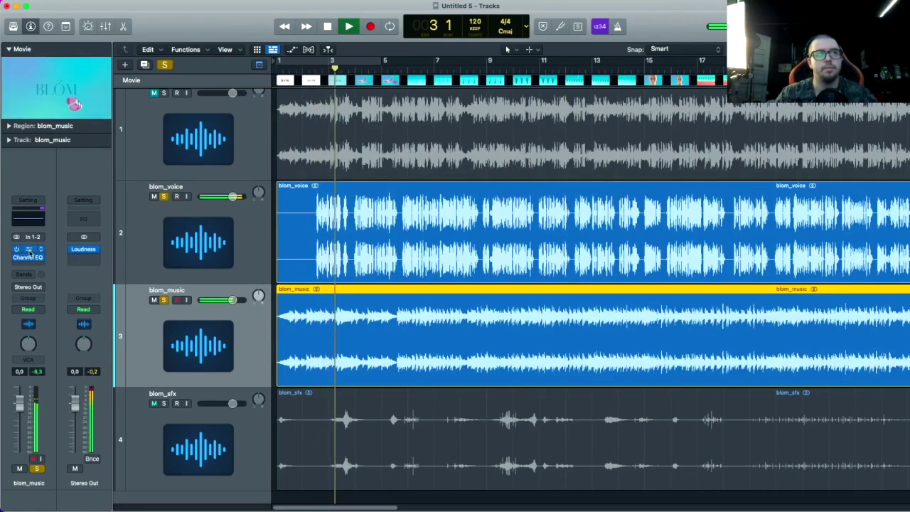
pyautogui.click(29, 250)
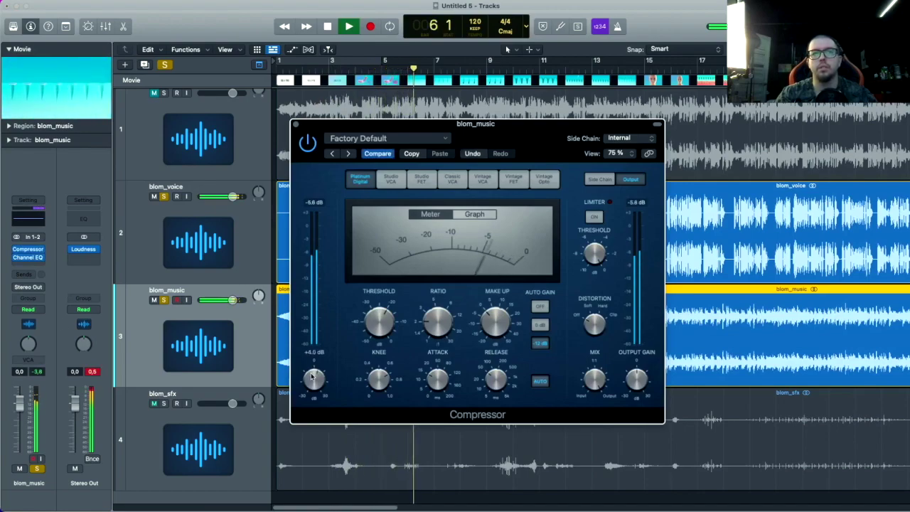
pyautogui.moveTo(311, 377); pyautogui.dragTo(311, 375)
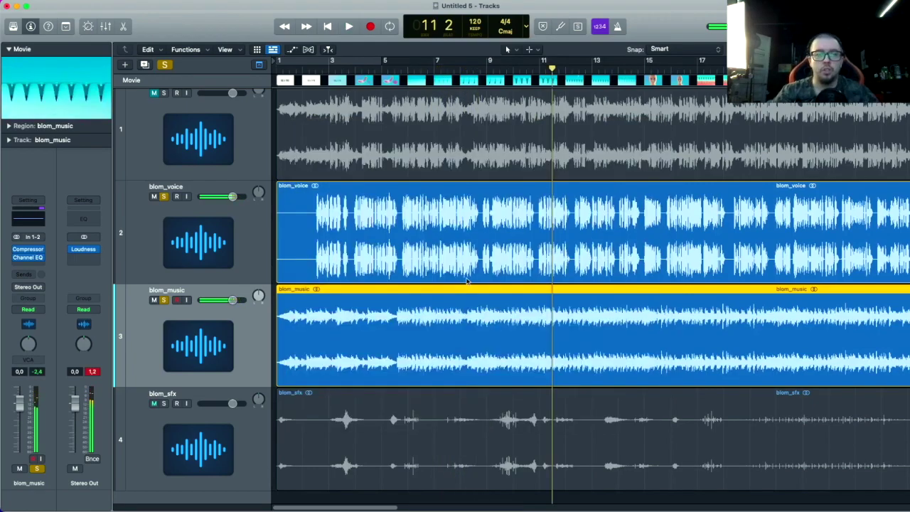
# Step: Reopen the blom_music Compressor and watch its meters while voice and music play together
pyautogui.scroll(-1, 476, 278)
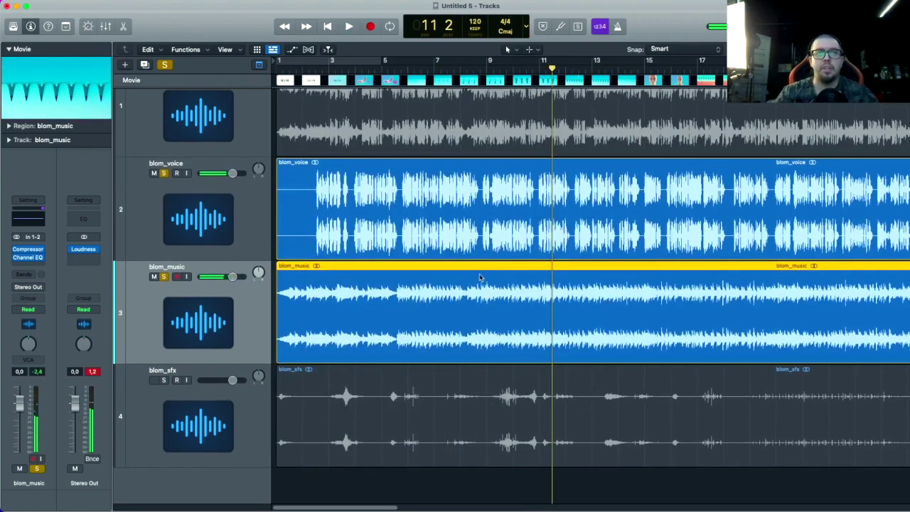
pyautogui.click(20, 225)
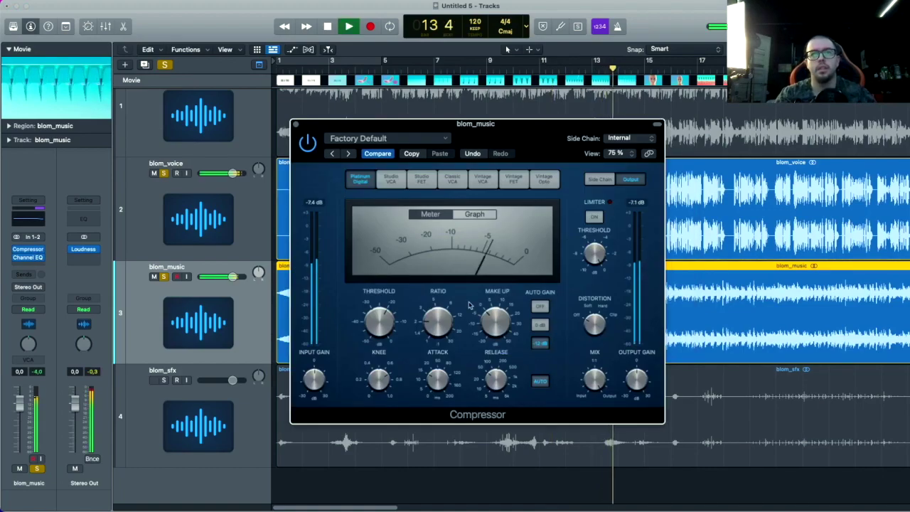
pyautogui.click(297, 126)
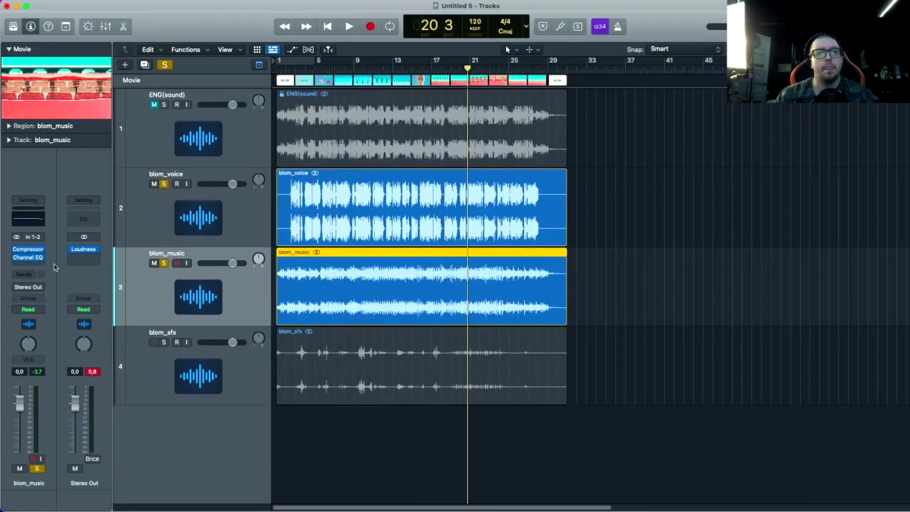
# Step: Examine the voice, music and effects waveforms along the whole film at different magnifications
pyautogui.press('super+Right')
pyautogui.press('super+Right')
pyautogui.press('super+Right')
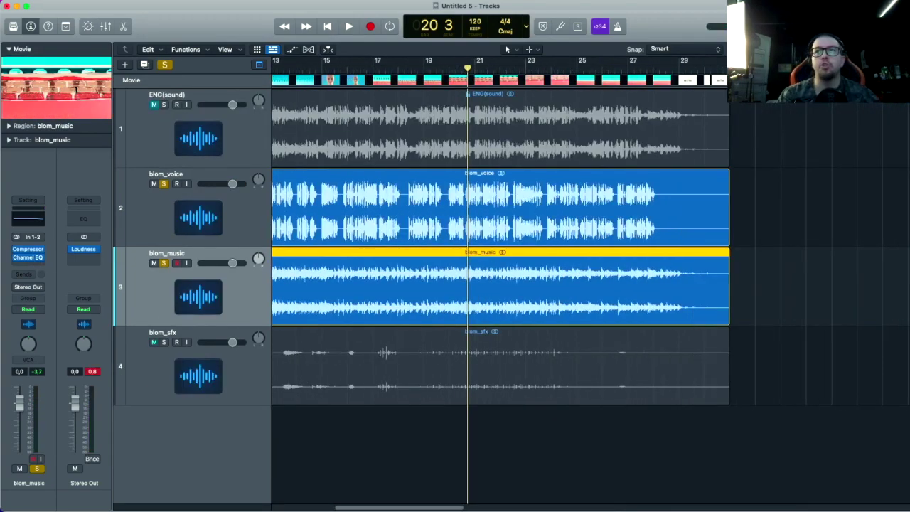
pyautogui.scroll(5, 618, 248)
pyautogui.scroll(4, 384, 274)
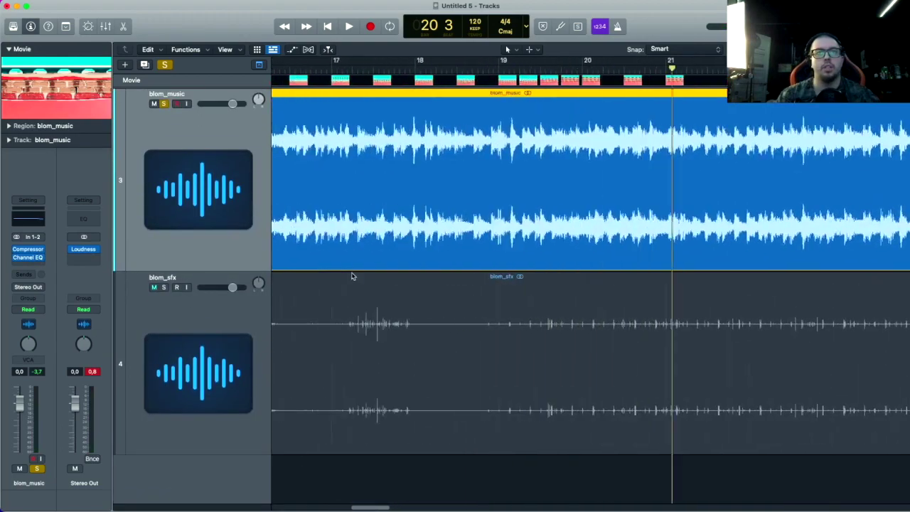
pyautogui.scroll(-6, 326, 238)
pyautogui.scroll(3, 540, 182)
pyautogui.press('super+Up')
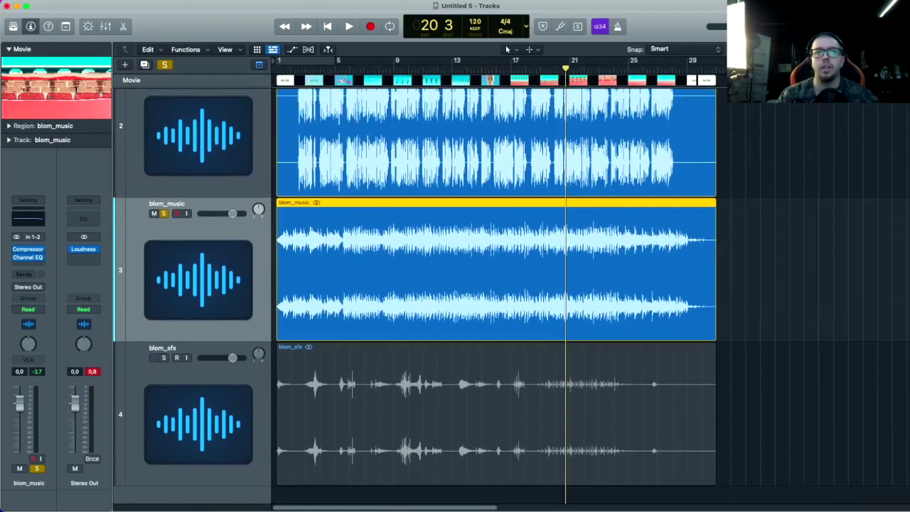
# Step: Insert the Waves C1 comp (s) on blom_music and place its window clear of the track headers
pyautogui.click(30, 267)
pyautogui.moveTo(32, 472)
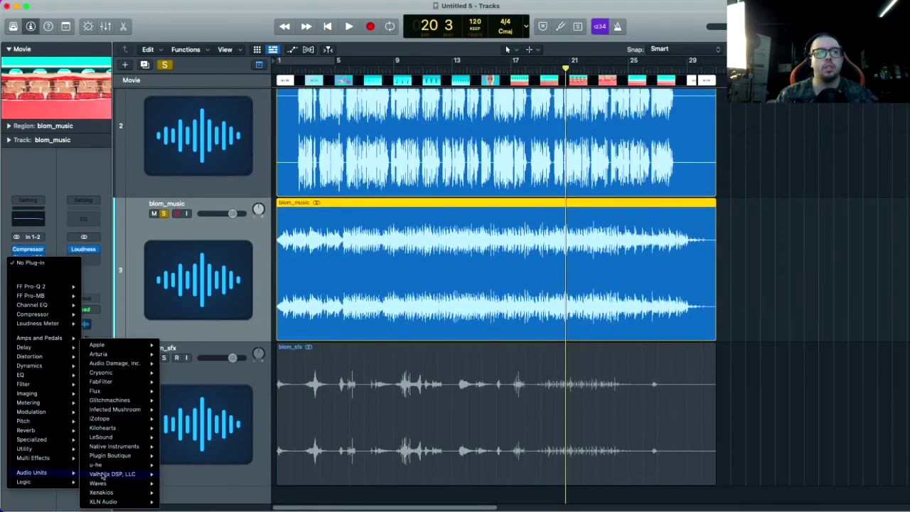
pyautogui.moveTo(99, 483)
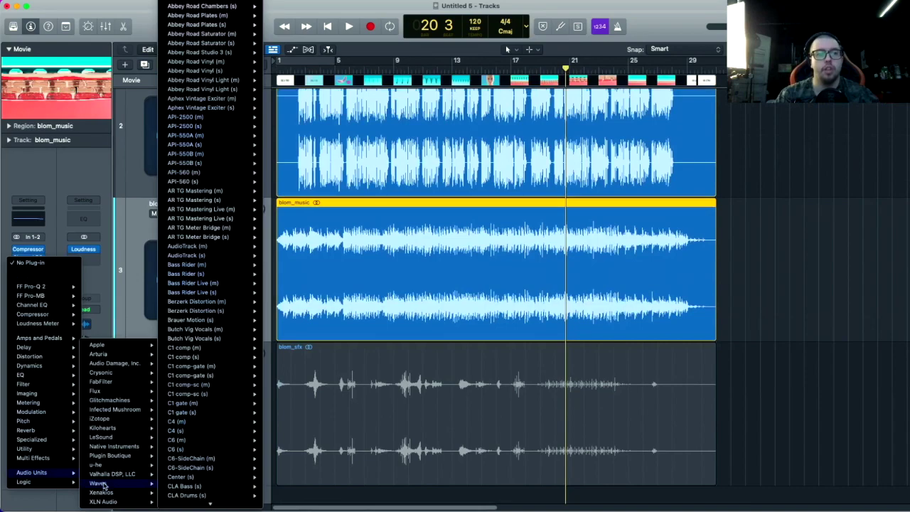
pyautogui.click(188, 359)
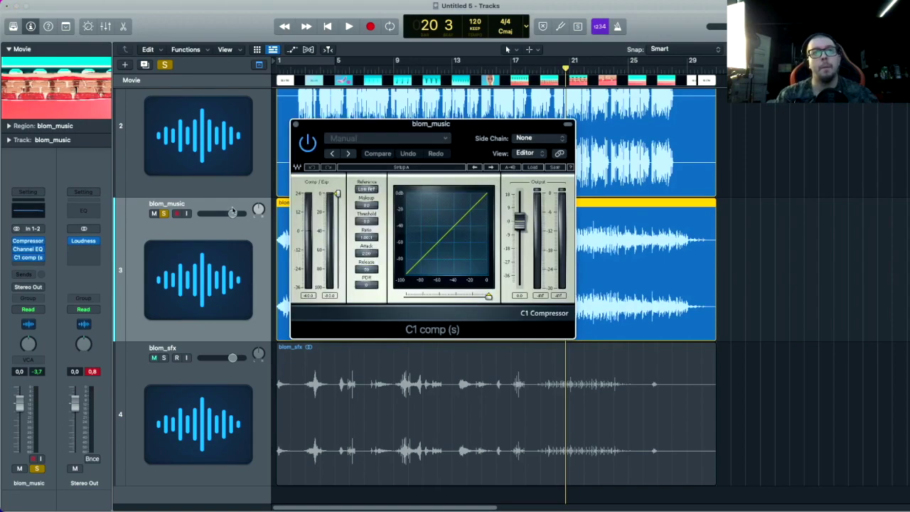
pyautogui.moveTo(476, 133); pyautogui.dragTo(621, 97)
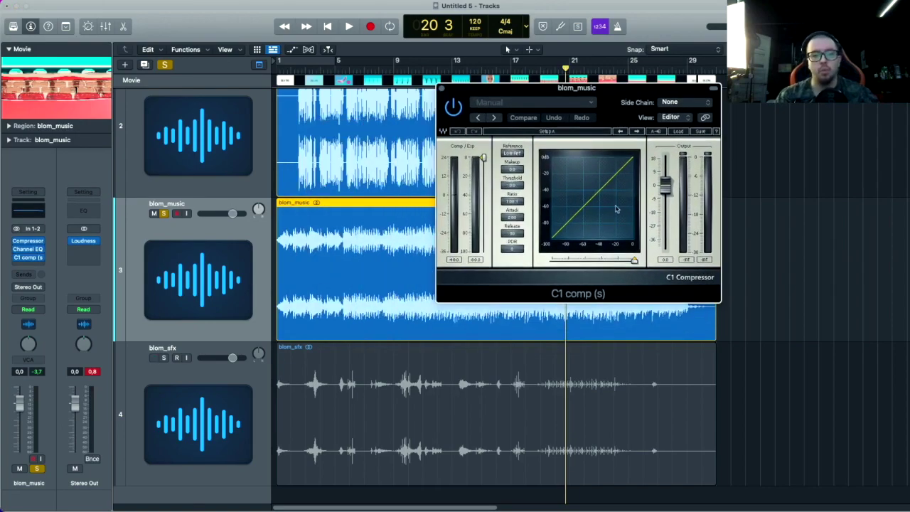
pyautogui.moveTo(566, 106); pyautogui.dragTo(592, 98)
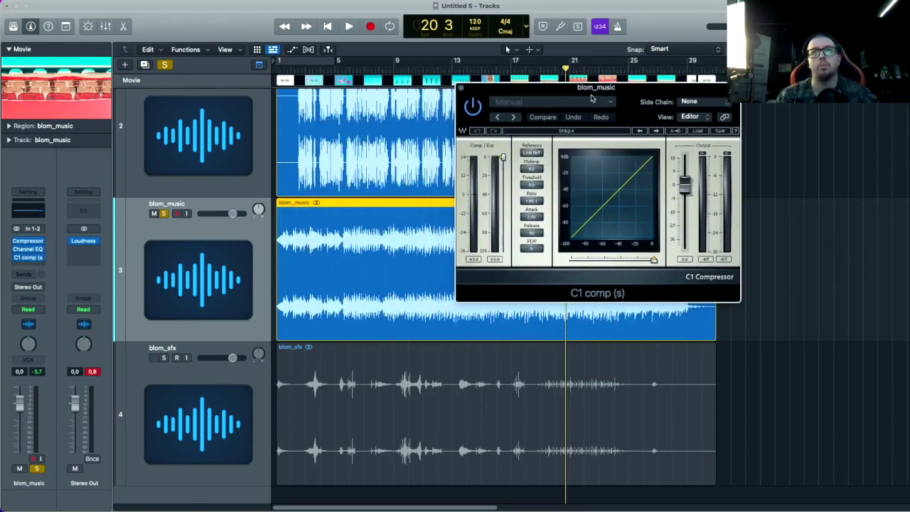
# Step: Play from around bar 3 and set the C1 compressor's side chain on blom_music to blom_voice (Audio 3)
pyautogui.click(311, 72)
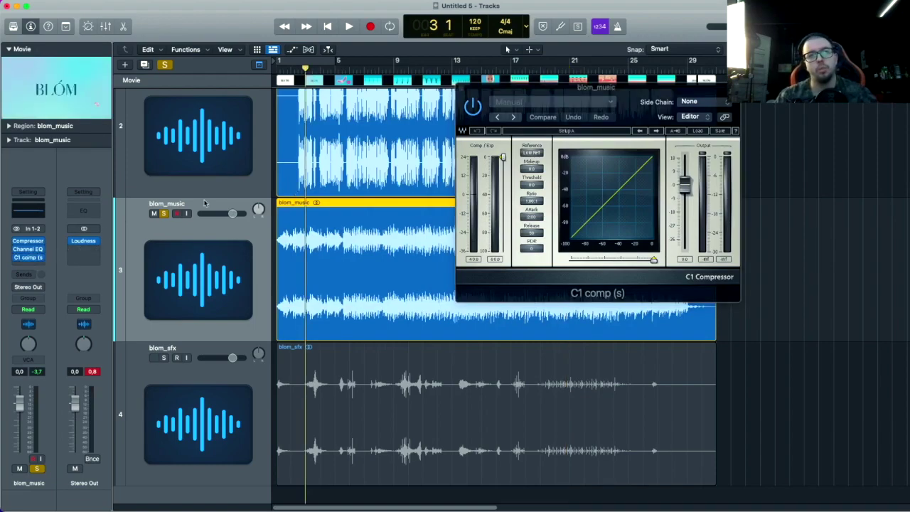
pyautogui.moveTo(631, 89); pyautogui.dragTo(655, 100)
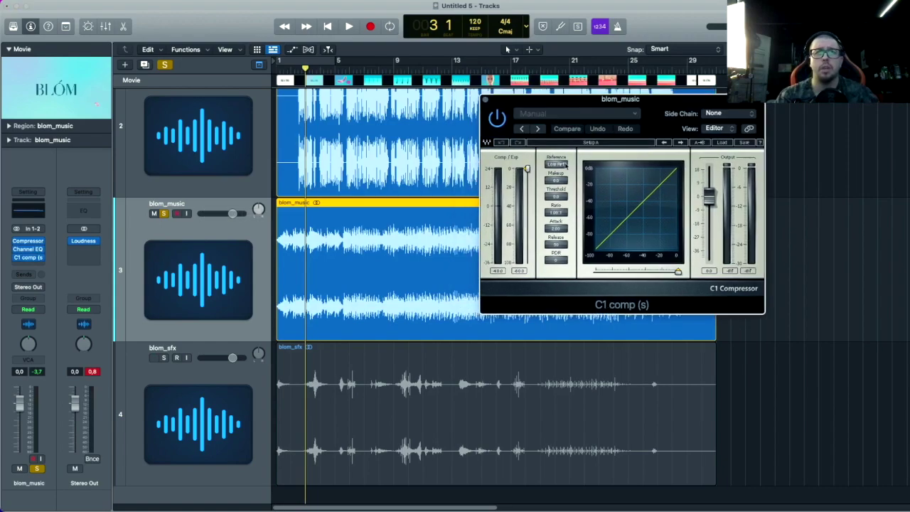
pyautogui.press('space')
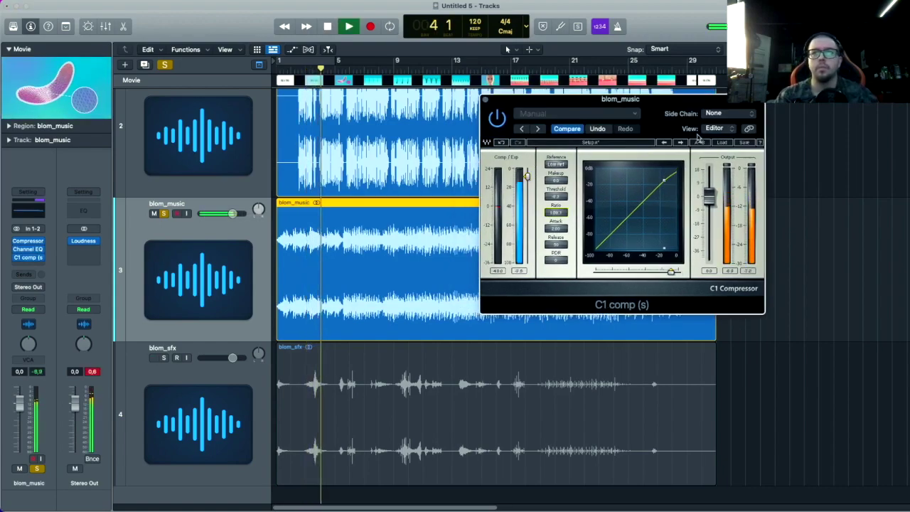
pyautogui.click(728, 113)
pyautogui.moveTo(716, 132)
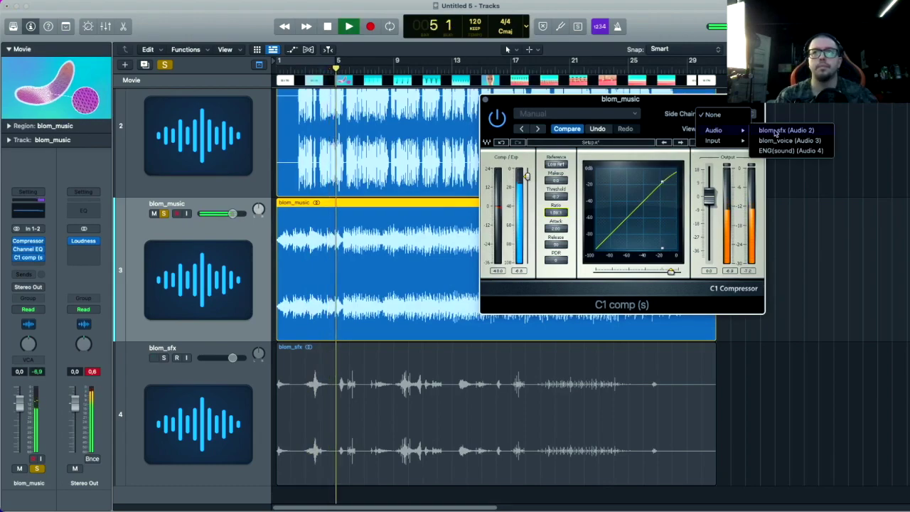
pyautogui.click(788, 140)
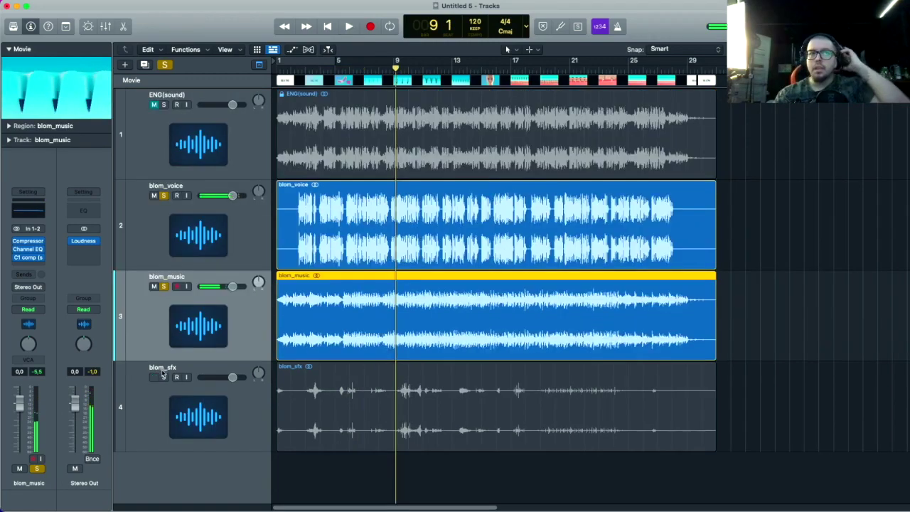
# Step: Solo only blom_sfx by unsoloing the music and voice, select that track and play the effects
pyautogui.click(163, 377)
pyautogui.click(164, 287)
pyautogui.click(164, 195)
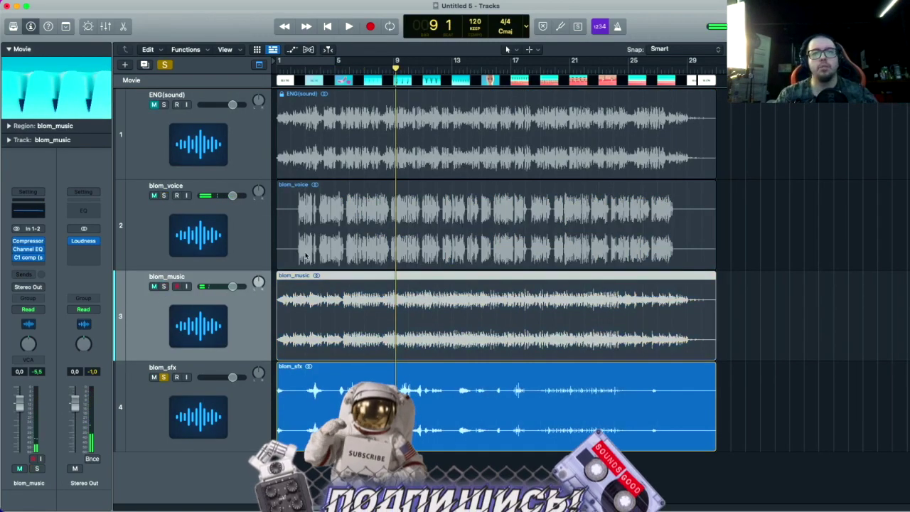
pyautogui.click(287, 381)
pyautogui.press('space')
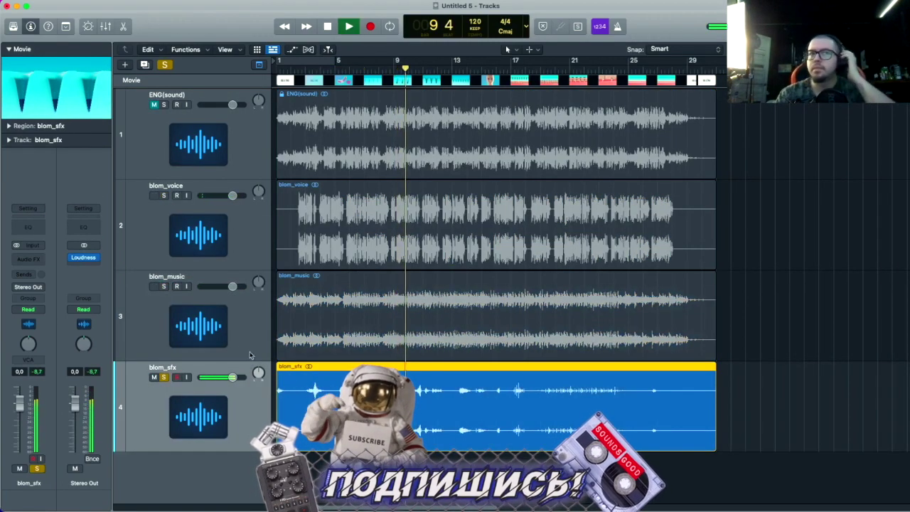
# Step: Add blom_music to the soloed effects, replay from around bar 3 and show the movie in a resized floating window
pyautogui.click(163, 286)
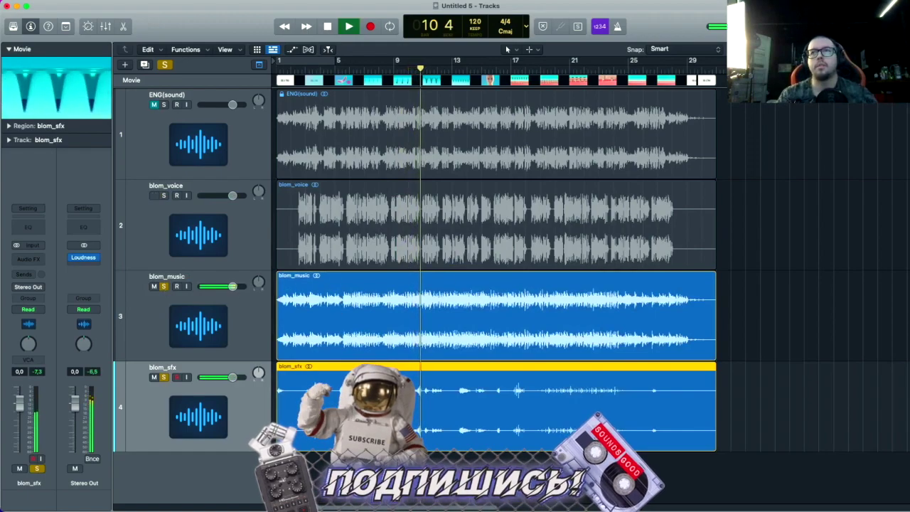
pyautogui.click(305, 74)
pyautogui.doubleClick(68, 93)
pyautogui.moveTo(467, 113); pyautogui.dragTo(672, 73)
pyautogui.moveTo(552, 158); pyautogui.dragTo(479, 211)
pyautogui.moveTo(640, 27); pyautogui.dragTo(725, 20)
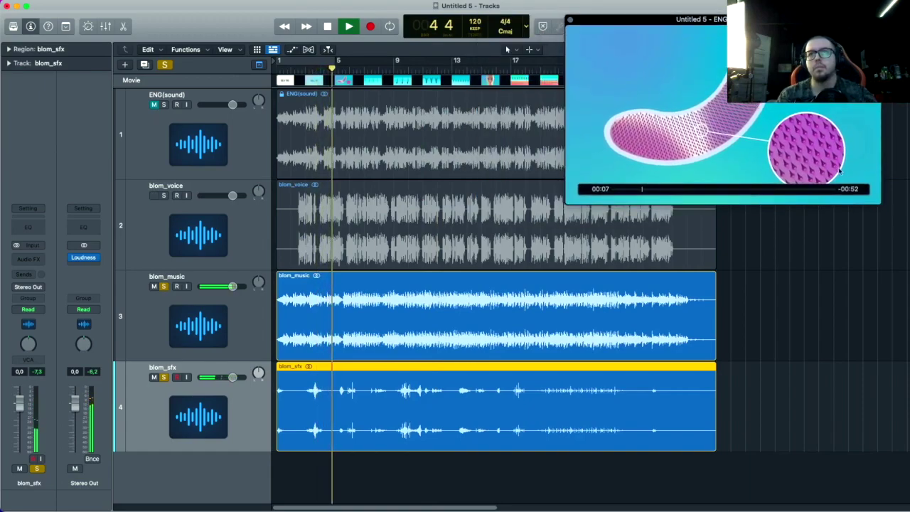
# Step: Shrink the floating movie window, move it clear of the tracks, and add blom_voice to the soloed tracks
pyautogui.moveTo(881, 205); pyautogui.dragTo(842, 182)
pyautogui.moveTo(737, 115); pyautogui.dragTo(780, 126)
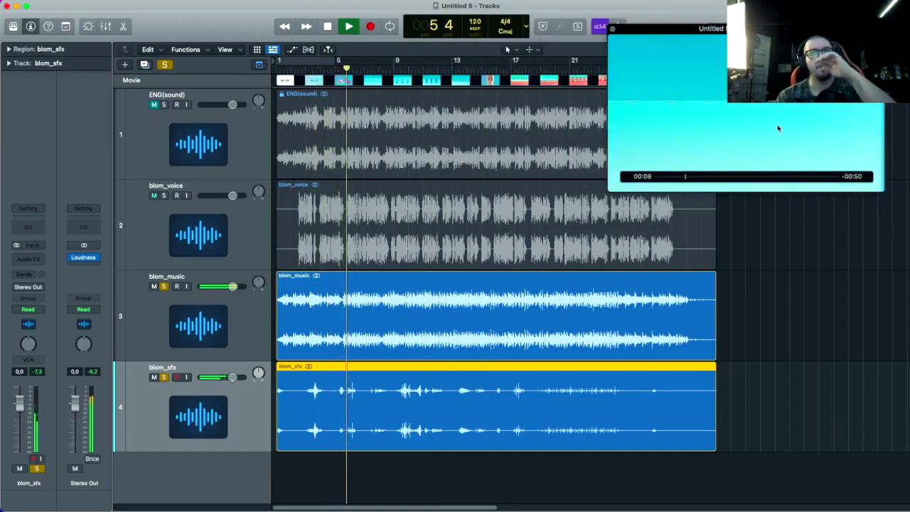
pyautogui.click(165, 196)
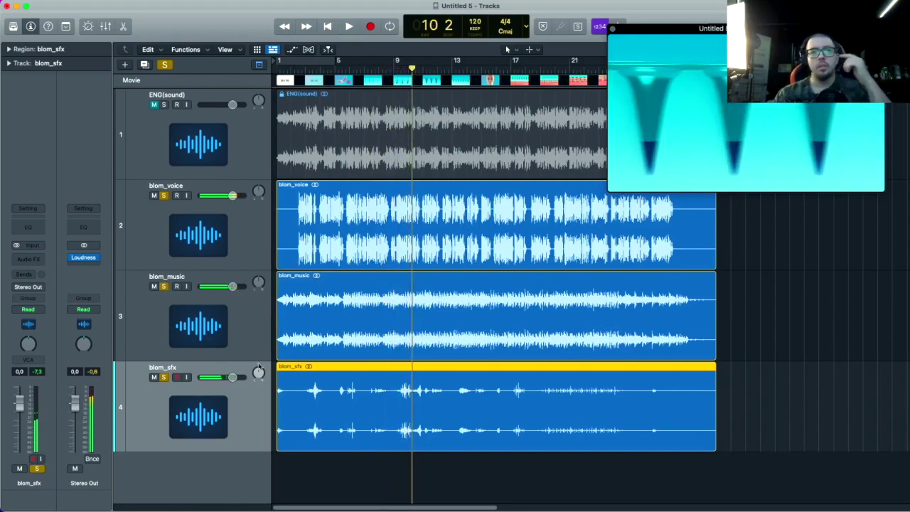
# Step: Insert FabFilter Pro-MB on blom_sfx and create a high-frequency band around 16.6 kHz and a second band in the upper mids
pyautogui.click(37, 261)
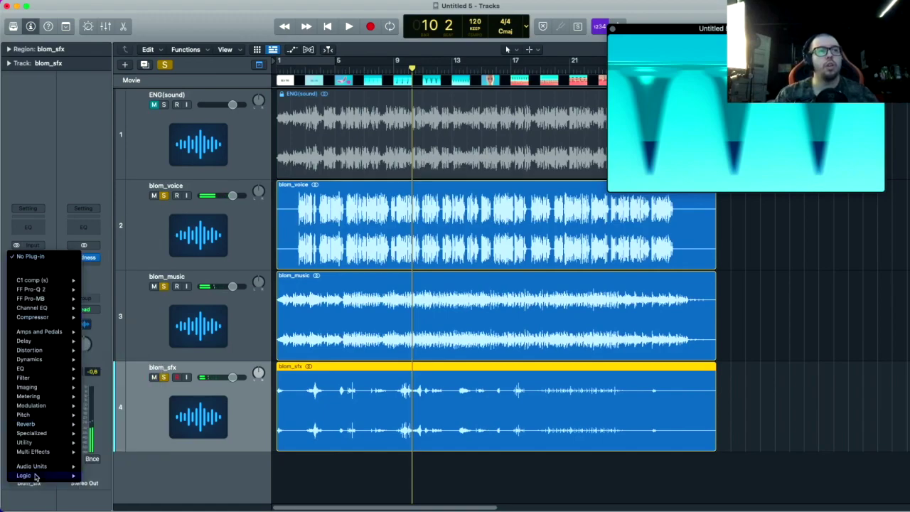
pyautogui.moveTo(51, 469)
pyautogui.moveTo(110, 382)
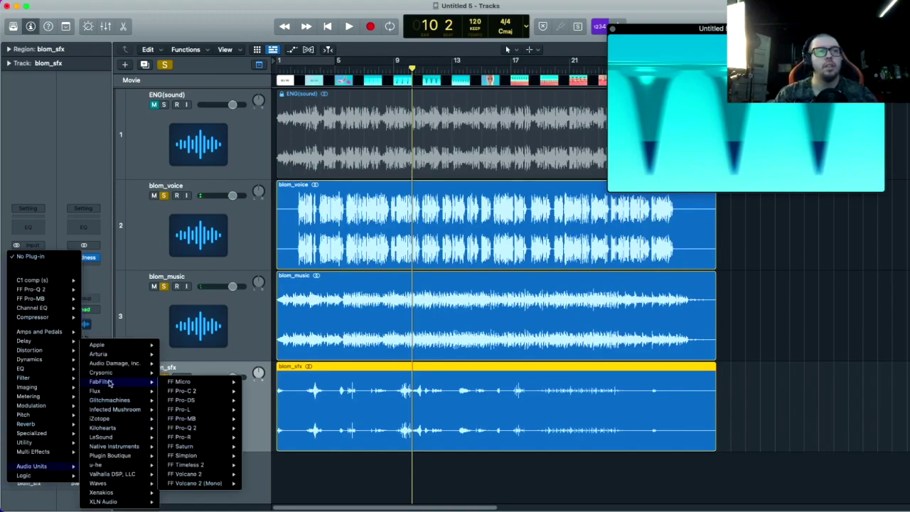
pyautogui.click(260, 419)
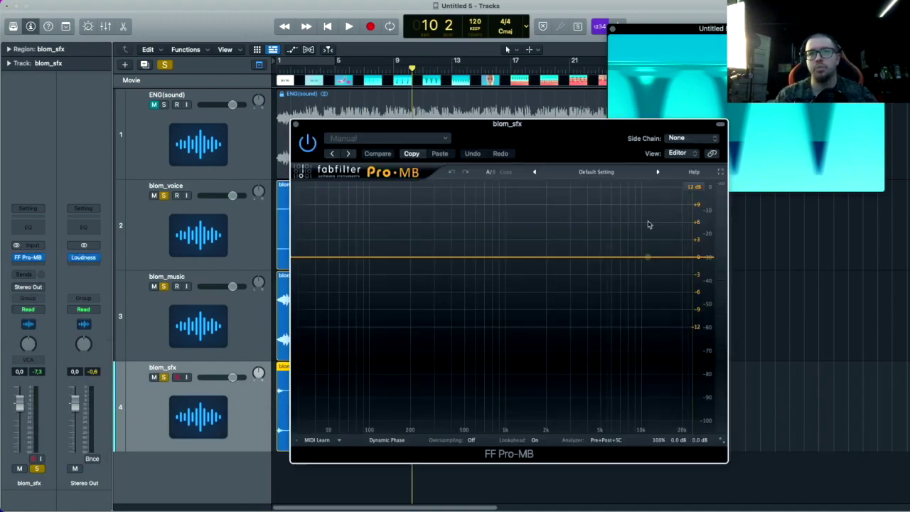
pyautogui.click(673, 260)
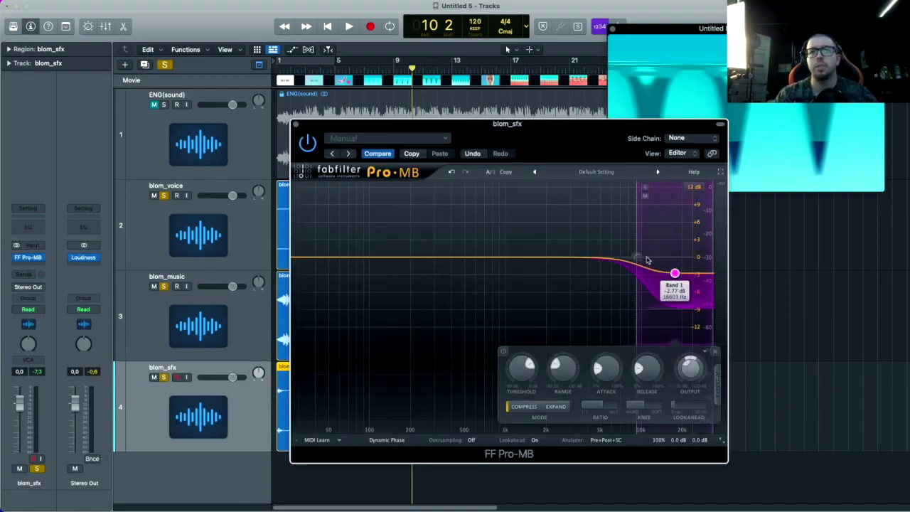
pyautogui.click(583, 259)
pyautogui.moveTo(584, 258); pyautogui.dragTo(584, 267)
# Step: Move the Pro-MB window clear of the track headers, unsolo the music and voice, and play the effects from bar 9
pyautogui.moveTo(519, 137); pyautogui.dragTo(596, 84)
pyautogui.click(163, 286)
pyautogui.click(164, 196)
pyautogui.moveTo(655, 100); pyautogui.dragTo(737, 79)
pyautogui.click(398, 69)
pyautogui.press('space')
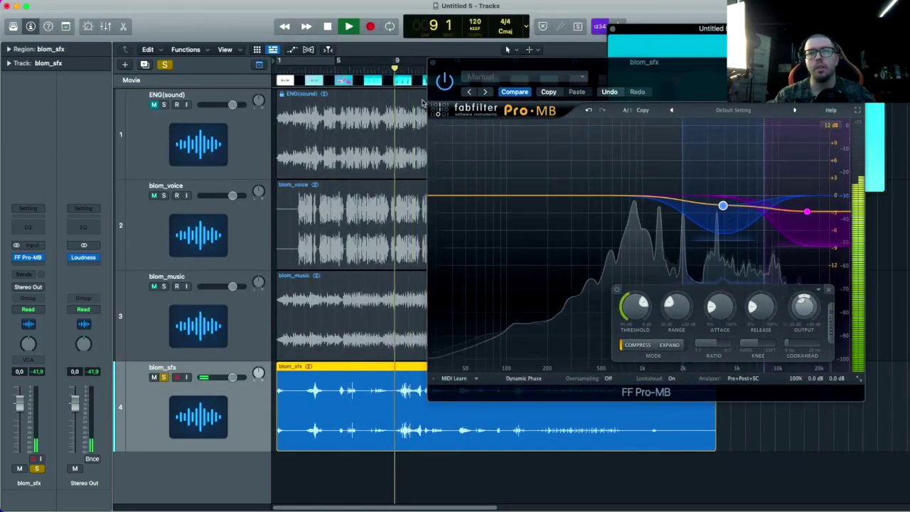
# Step: Add a third Pro-MB band around 1–2 kHz, stop playback and lower the upper-mid band's level slightly
pyautogui.moveTo(683, 197); pyautogui.dragTo(660, 209)
pyautogui.click(659, 197)
pyautogui.moveTo(578, 320); pyautogui.dragTo(578, 330)
pyautogui.press('space')
pyautogui.moveTo(727, 206); pyautogui.dragTo(727, 213)
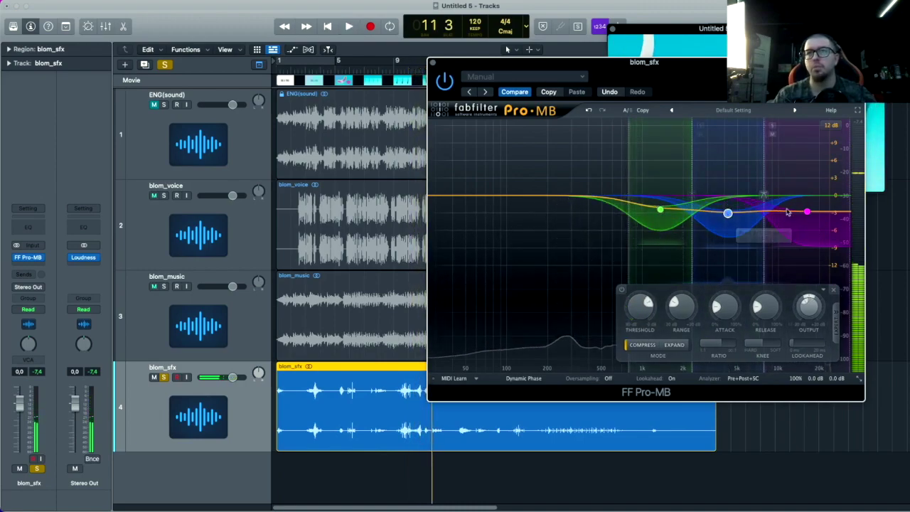
# Step: Solo blom_music together with blom_sfx and play both from bar 9
pyautogui.click(165, 287)
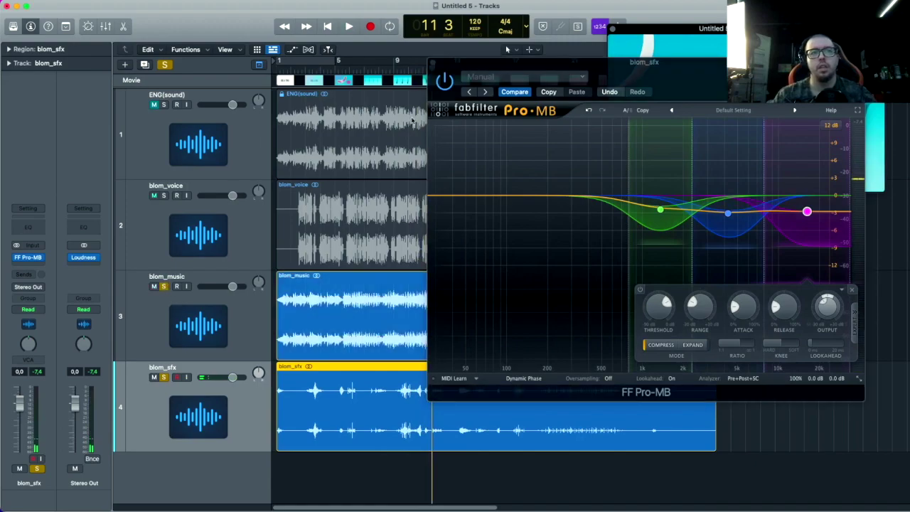
pyautogui.click(394, 61)
pyautogui.scroll(3, 418, 184)
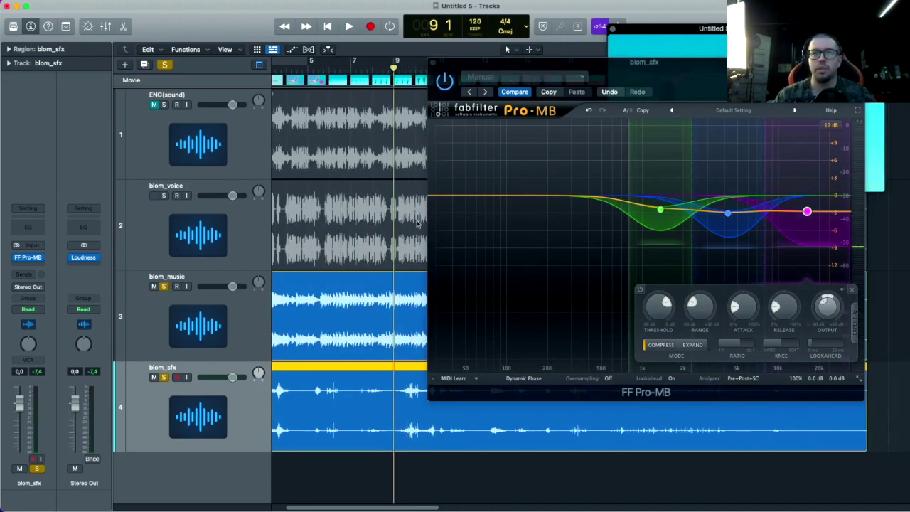
pyautogui.hscroll(1, 420, 242)
pyautogui.press('space')
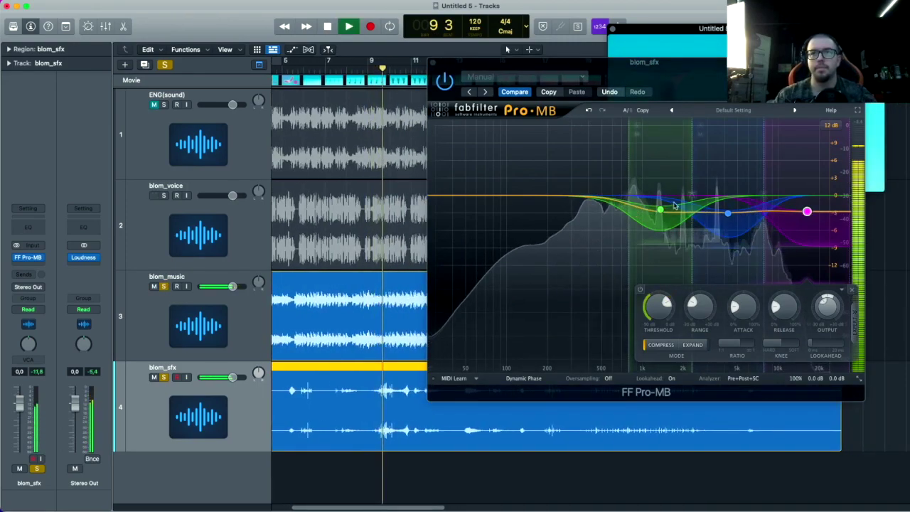
# Step: Lower the levels of the two mid bands in Pro-MB and reduce the upper-mid band's threshold during playback
pyautogui.moveTo(661, 210); pyautogui.dragTo(660, 217)
pyautogui.moveTo(727, 213); pyautogui.dragTo(727, 220)
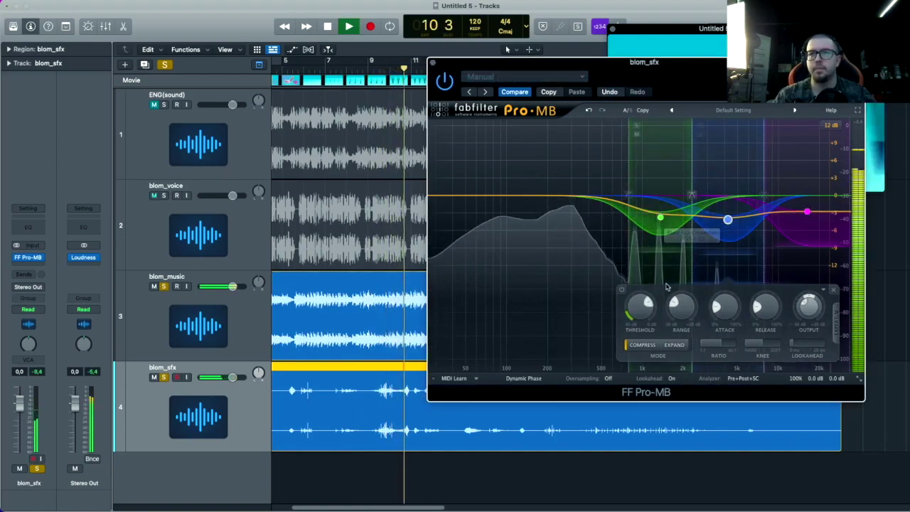
pyautogui.moveTo(641, 302); pyautogui.dragTo(640, 309)
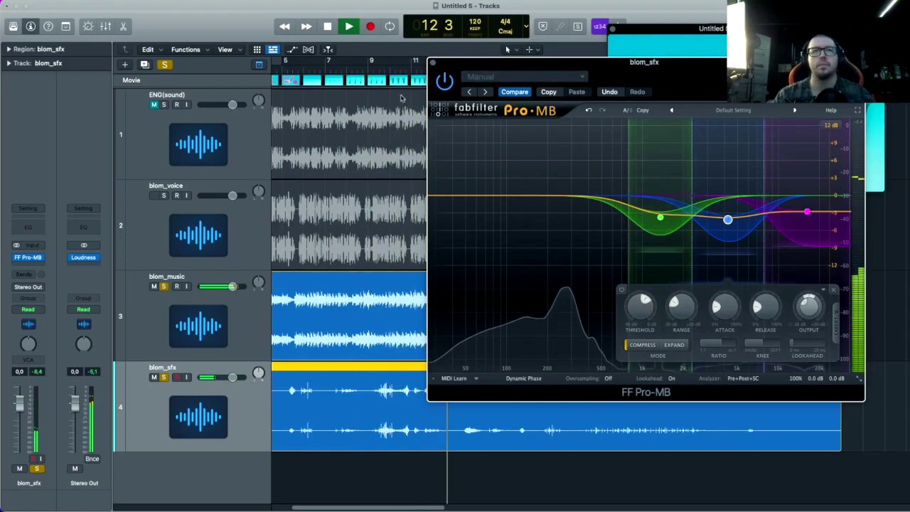
pyautogui.click(371, 67)
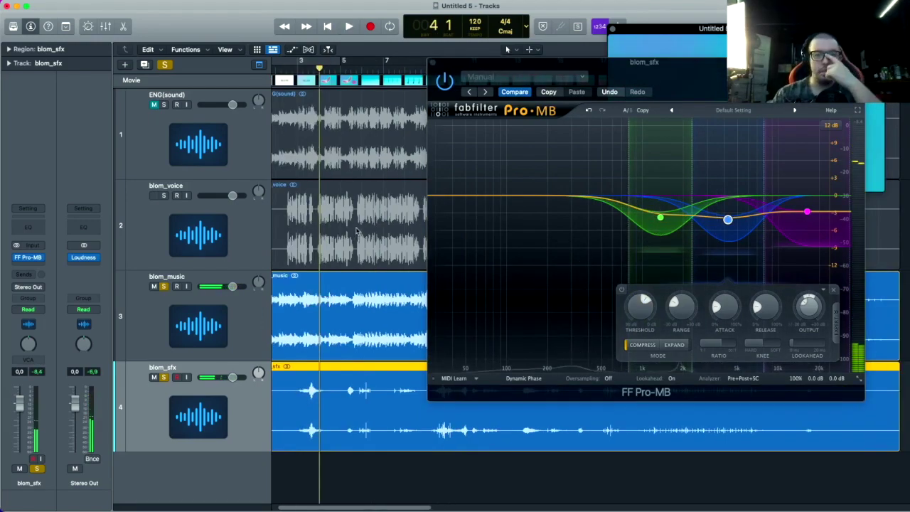
# Step: Close the Pro-MB and floating movie windows and fit the complete set of regions in the arrangement
pyautogui.click(432, 62)
pyautogui.moveTo(672, 74); pyautogui.dragTo(526, 100)
pyautogui.click(466, 56)
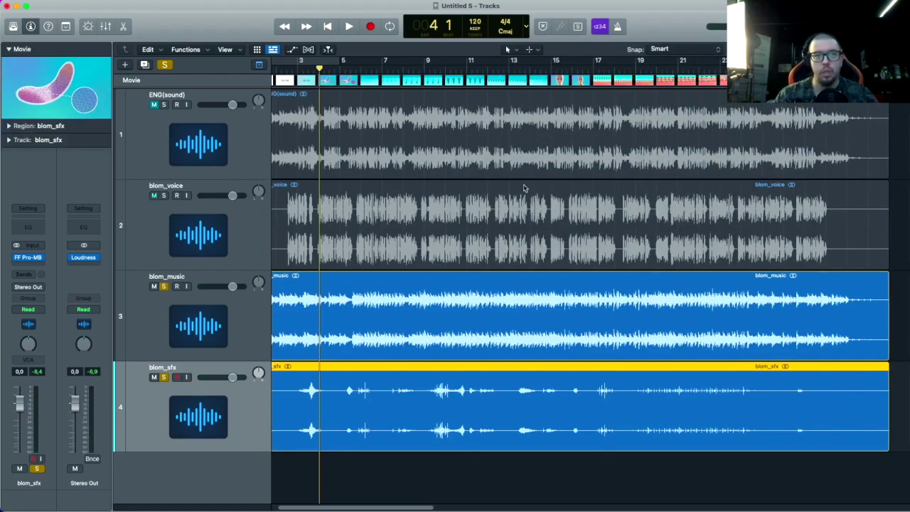
pyautogui.scroll(-1, 375, 348)
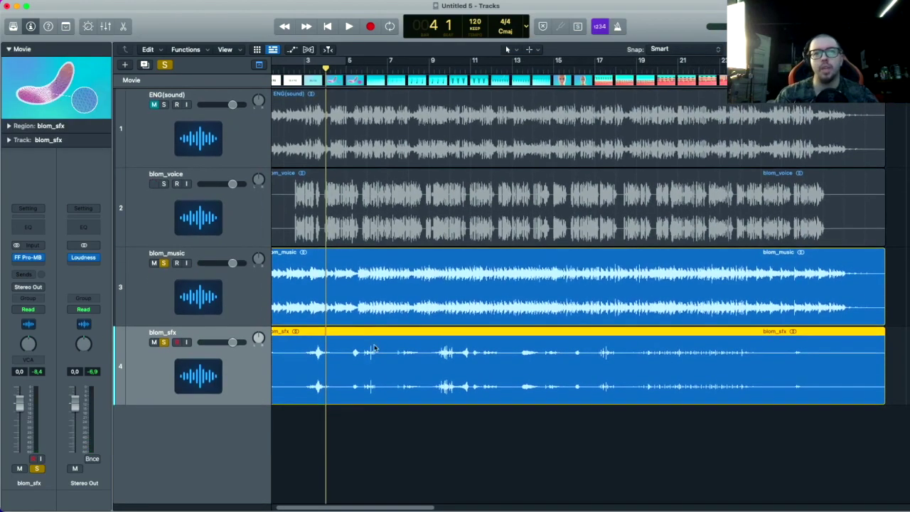
pyautogui.scroll(3, 375, 348)
pyautogui.hscroll(-3, 374, 347)
pyautogui.scroll(-2, 374, 348)
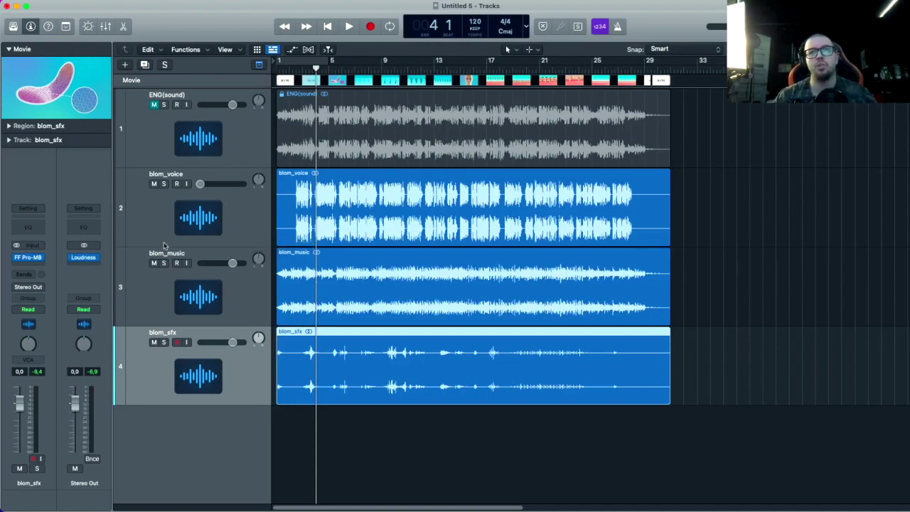
# Step: Play the full mix from bar 4, raise blom_voice to about -3.3 dB and lower blom_music's volume
pyautogui.press('space')
pyautogui.moveTo(200, 183); pyautogui.dragTo(226, 184)
pyautogui.moveTo(232, 263); pyautogui.dragTo(227, 264)
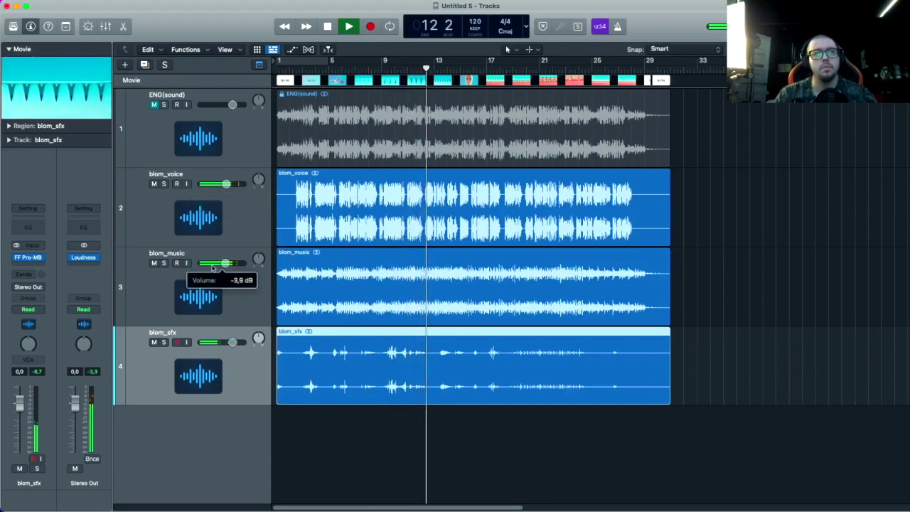
pyautogui.moveTo(225, 264); pyautogui.dragTo(223, 264)
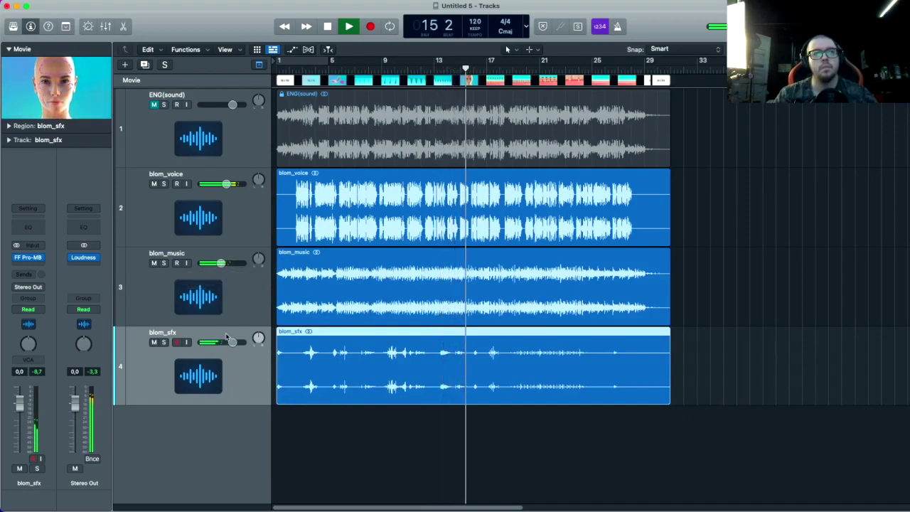
# Step: Show the movie in a floating window, place it over the inspector area and make it slightly smaller
pyautogui.press('alt+super+o')
pyautogui.moveTo(584, 165); pyautogui.dragTo(170, 116)
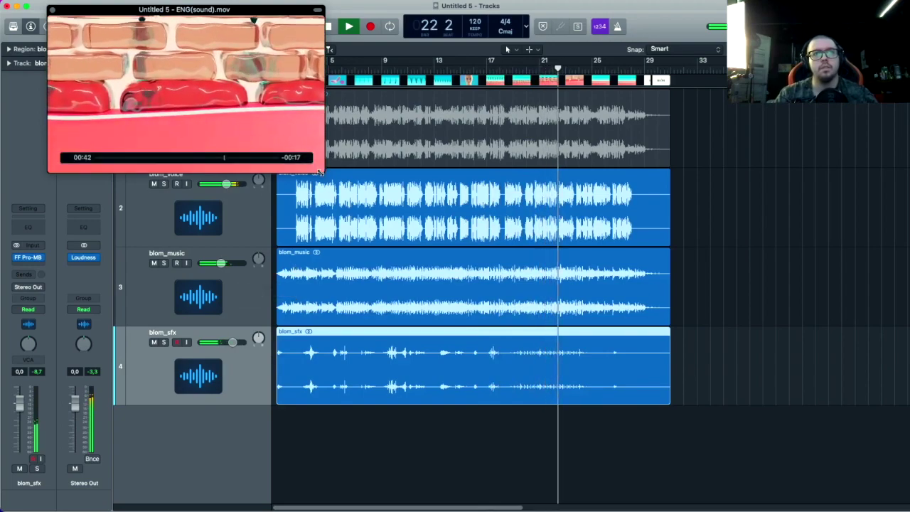
pyautogui.moveTo(322, 172); pyautogui.dragTo(300, 158)
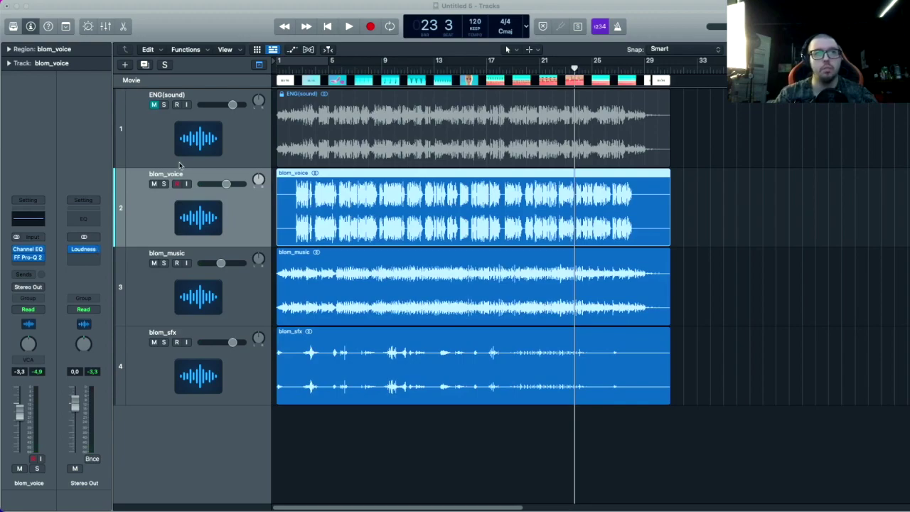
# Step: Set the Ozone Maximizer threshold on Stereo Out to -1.9 dB and insert a Dynamics module ahead of the Maximizer
pyautogui.click(163, 184)
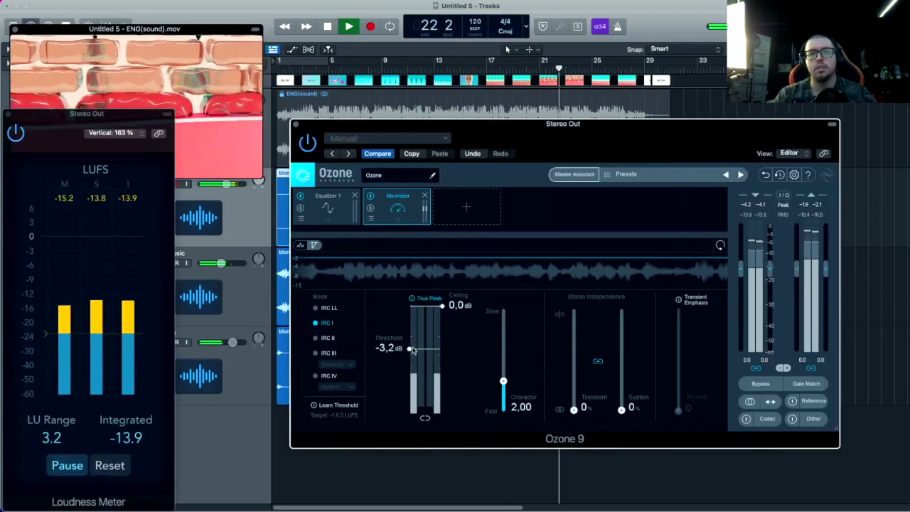
pyautogui.moveTo(414, 347); pyautogui.dragTo(414, 335)
pyautogui.click(467, 200)
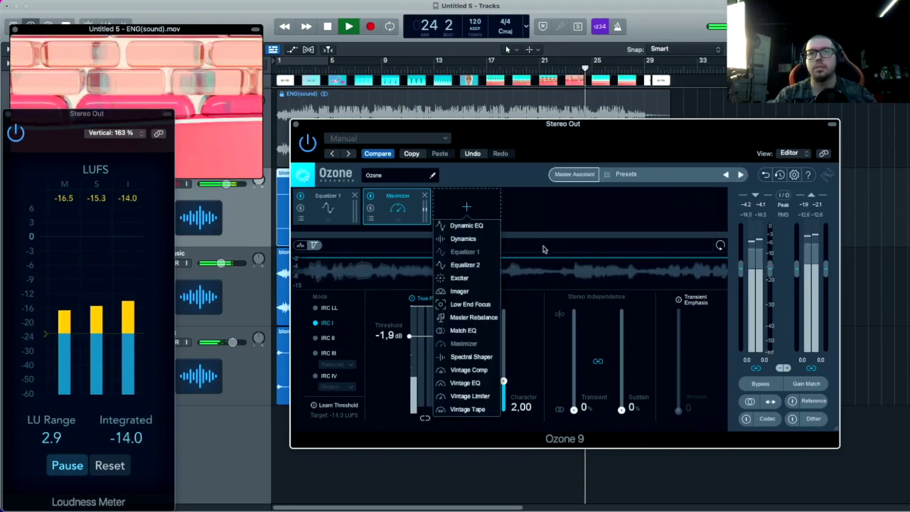
pyautogui.click(455, 244)
pyautogui.moveTo(500, 205); pyautogui.dragTo(398, 214)
# Step: Split the Ozone Dynamics module into four bands and shift the two upper crossovers higher, the highest to about 6 kHz
pyautogui.click(330, 207)
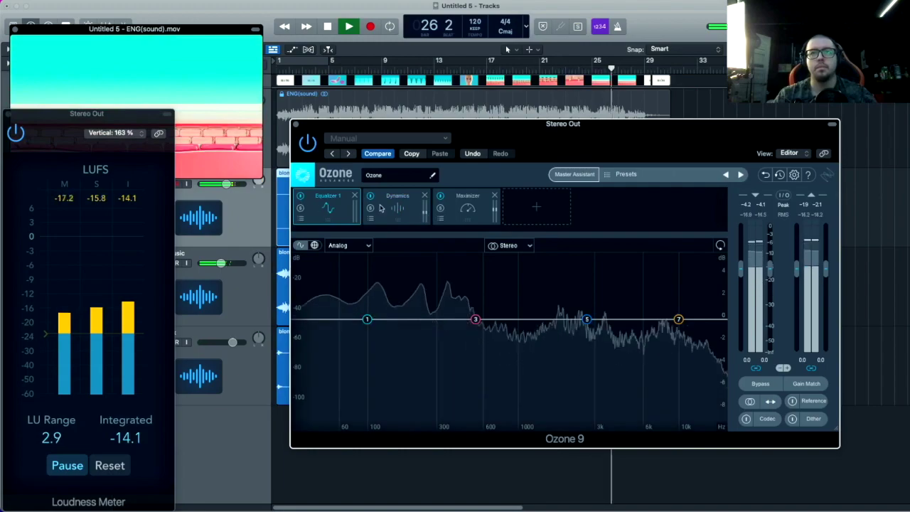
pyautogui.click(396, 207)
pyautogui.click(635, 263)
pyautogui.click(499, 263)
pyautogui.click(409, 263)
pyautogui.moveTo(500, 262); pyautogui.dragTo(506, 262)
pyautogui.moveTo(634, 262); pyautogui.dragTo(649, 263)
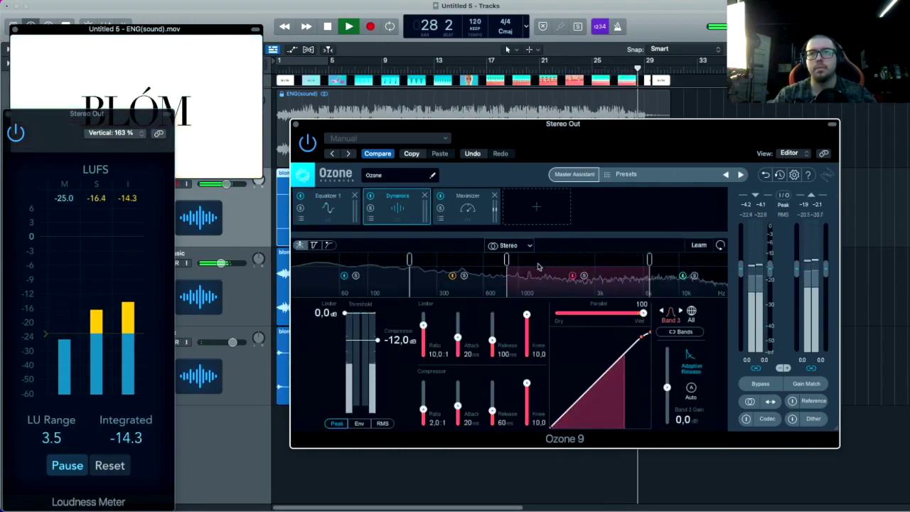
# Step: Add a Vintage Comp module to Ozone between Equalizer 1 and Dynamics, listen to it and stop playback
pyautogui.click(536, 206)
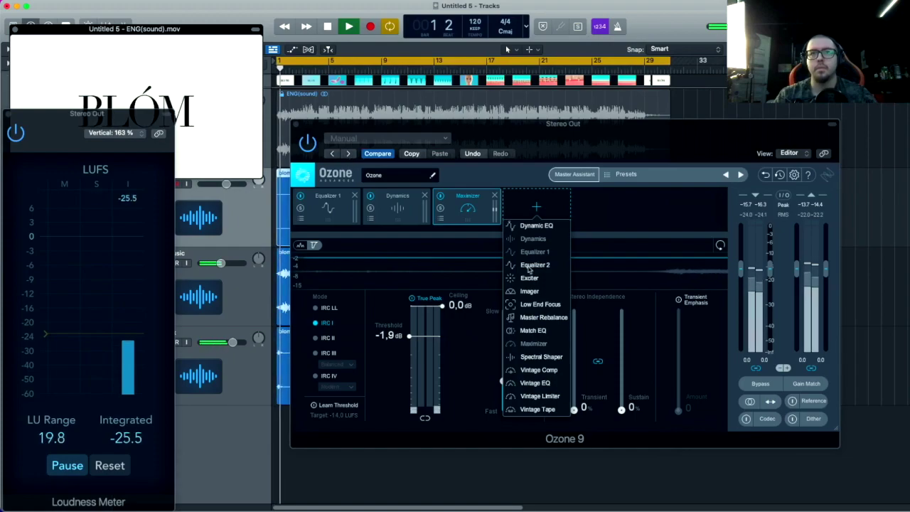
pyautogui.click(538, 370)
pyautogui.moveTo(537, 206); pyautogui.dragTo(396, 208)
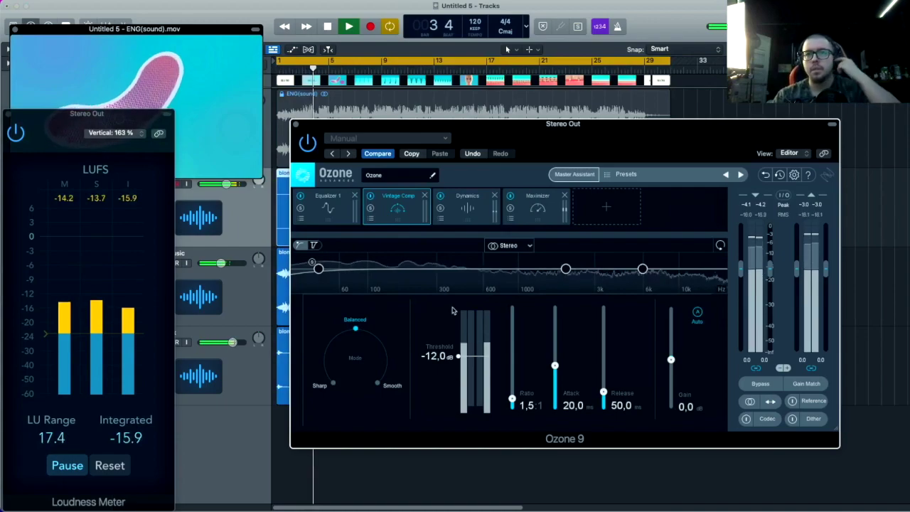
pyautogui.press('space')
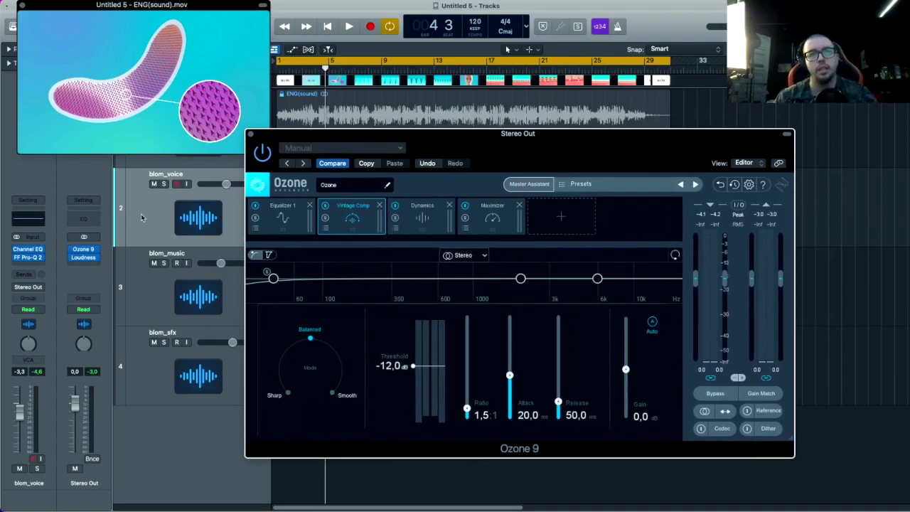
# Step: Reposition the Ozone window and review the chain of Equalizer 1, Vintage Comp, Dynamics and Maximizer modules
pyautogui.moveTo(580, 148); pyautogui.dragTo(617, 118)
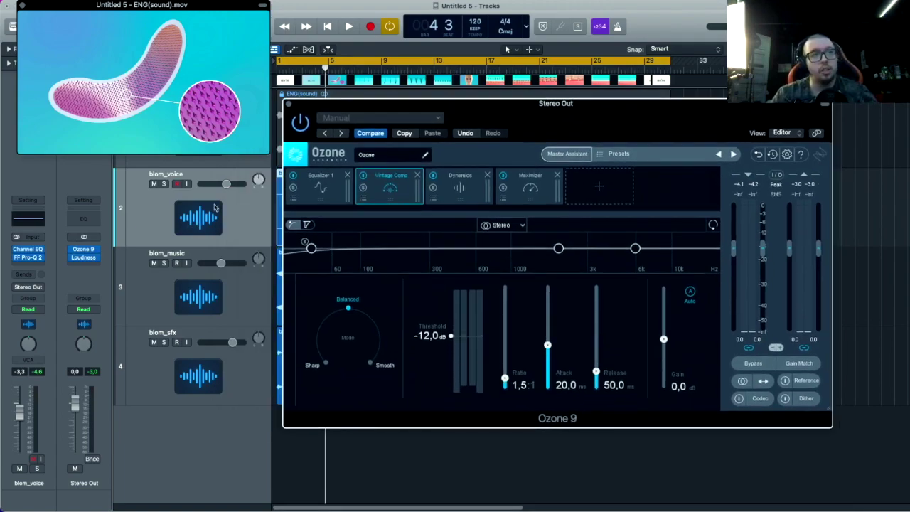
pyautogui.moveTo(589, 103); pyautogui.dragTo(491, 95)
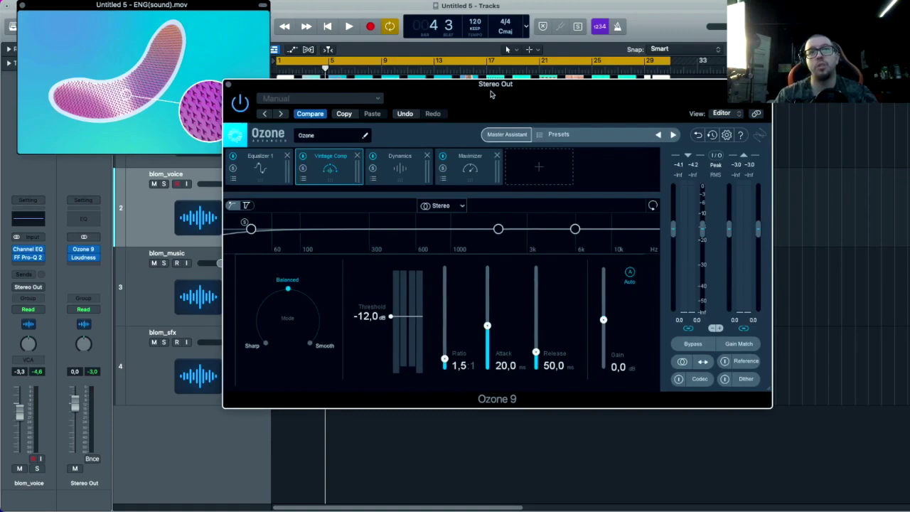
pyautogui.click(266, 169)
pyautogui.click(346, 168)
pyautogui.click(403, 168)
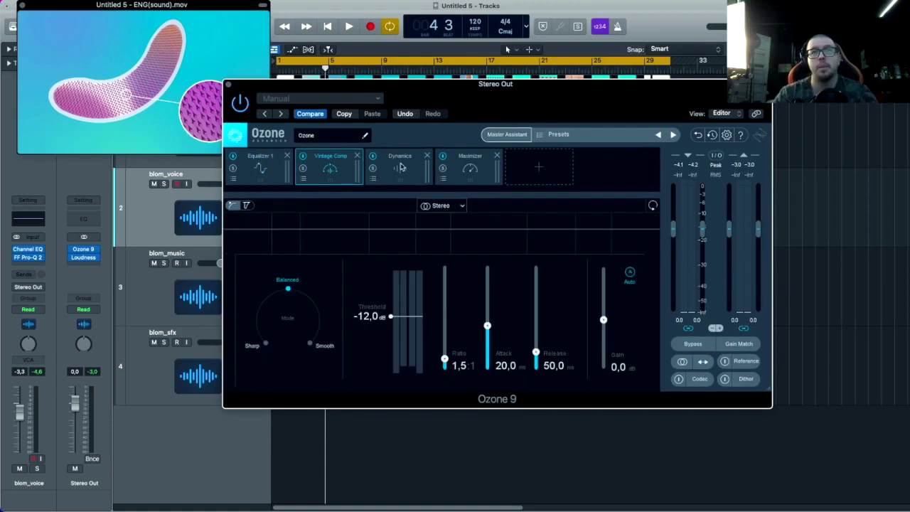
pyautogui.click(467, 169)
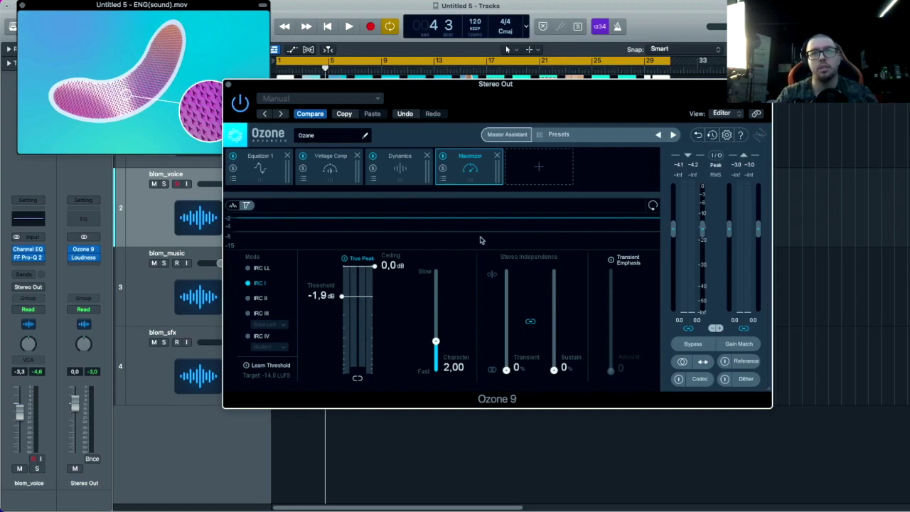
# Step: Play the film from its opening and lower the two upper nodes of the Vintage Comp detection filter, bringing the highest to about 5.6 kHz
pyautogui.moveTo(506, 103); pyautogui.dragTo(518, 95)
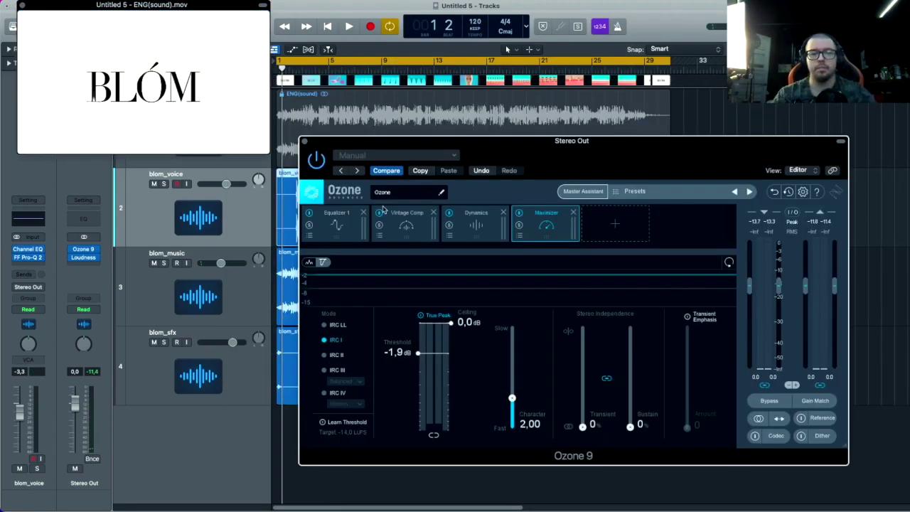
pyautogui.press('space')
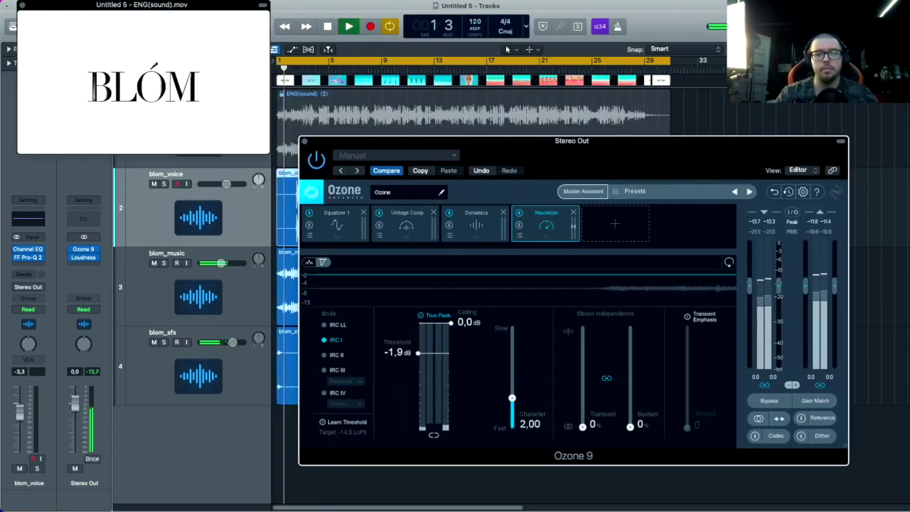
pyautogui.click(336, 219)
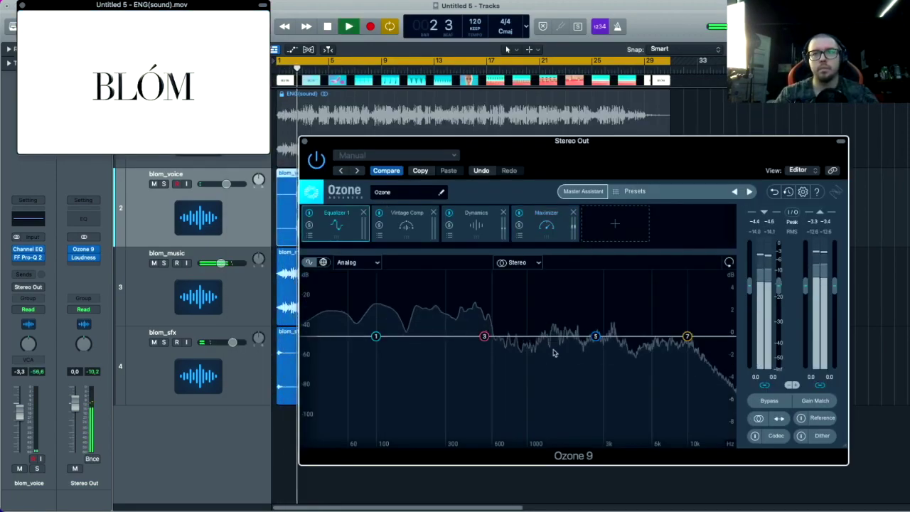
pyautogui.click(406, 222)
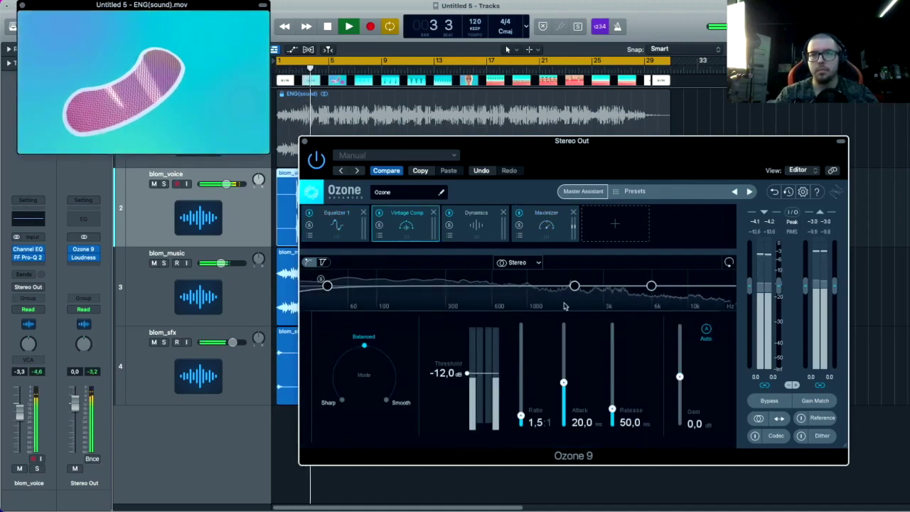
pyautogui.moveTo(574, 286); pyautogui.dragTo(548, 288)
pyautogui.click(651, 288)
pyautogui.moveTo(651, 287); pyautogui.dragTo(646, 291)
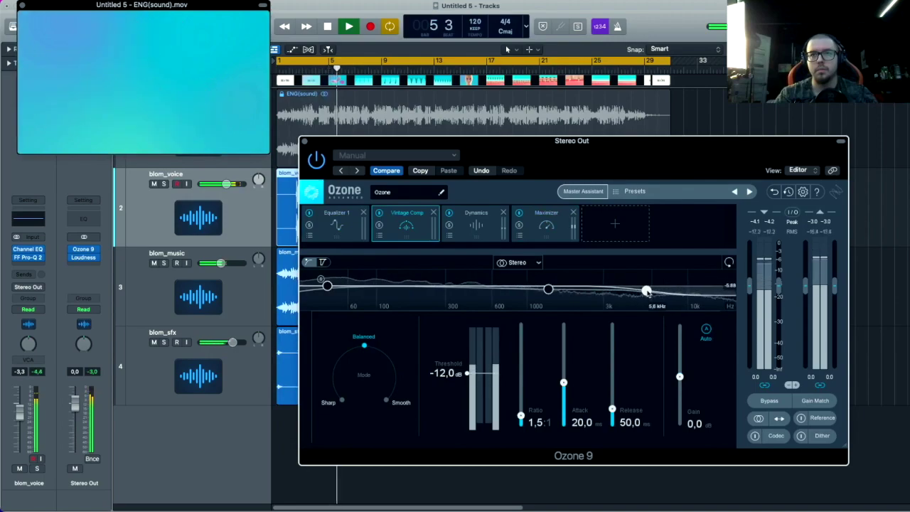
# Step: Solo band 3 in the Dynamics module, raise its lower crossover to about 1.1 kHz, and set its compressor threshold to about -15.7 dB
pyautogui.click(468, 231)
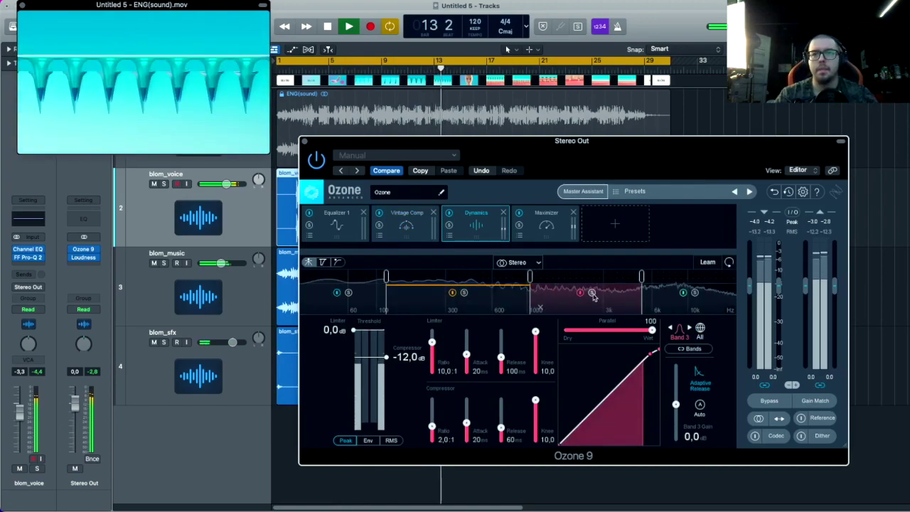
pyautogui.click(592, 293)
pyautogui.moveTo(532, 278); pyautogui.dragTo(536, 278)
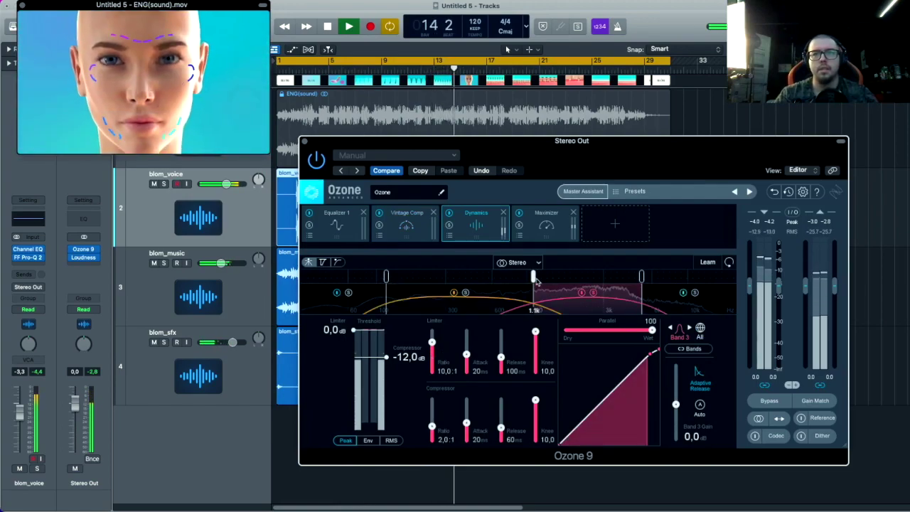
pyautogui.moveTo(389, 357); pyautogui.dragTo(359, 340)
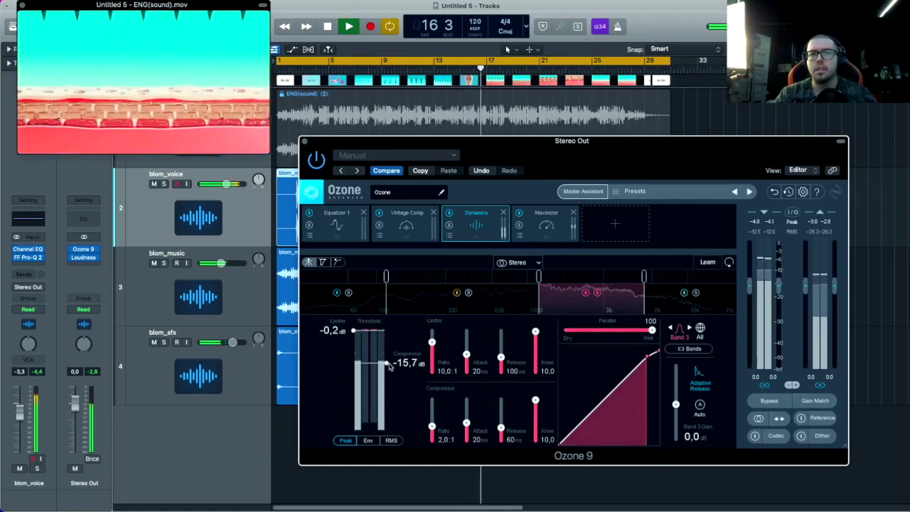
# Step: Set the Dynamics module's band 4 compressor threshold to -16.0 dB and its limiter threshold to -0.3 dB
pyautogui.click(672, 301)
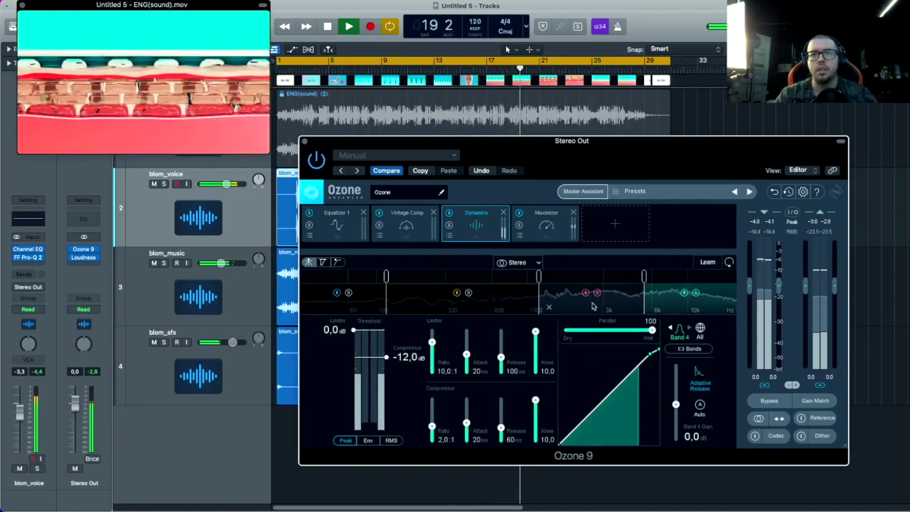
pyautogui.moveTo(385, 356); pyautogui.dragTo(386, 364)
pyautogui.moveTo(358, 333); pyautogui.dragTo(354, 332)
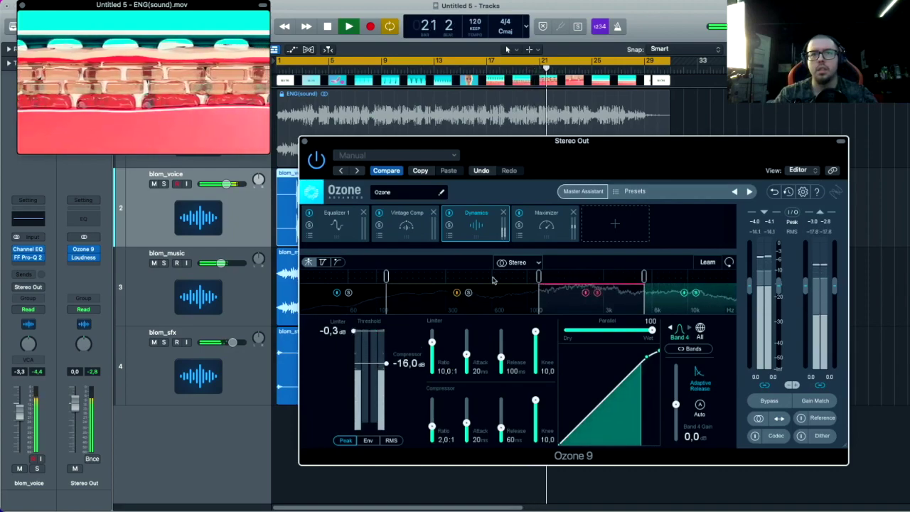
# Step: Shift the crossover between Dynamics bands 2 and 3 to about 1.0 kHz, view the Maximizer and close the Ozone window
pyautogui.click(474, 288)
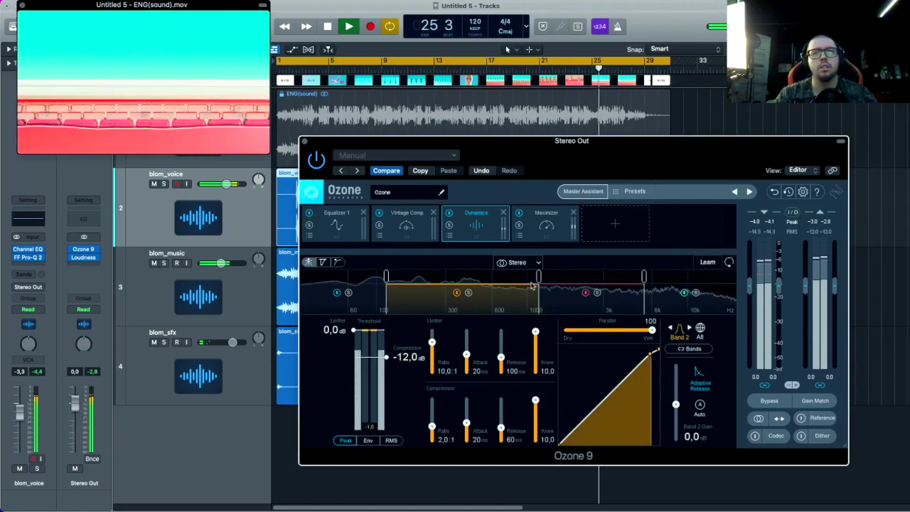
pyautogui.moveTo(510, 284); pyautogui.dragTo(525, 282)
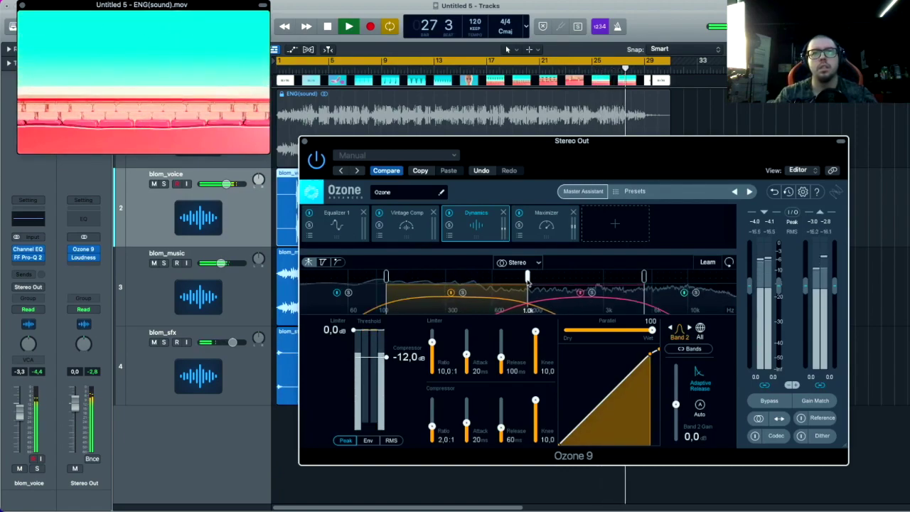
pyautogui.click(546, 217)
pyautogui.click(304, 143)
# Step: Stop playback, solo the blom_voice track and insert Nectar 3 after FF Pro-Q 2 in its effects chain
pyautogui.press('space')
pyautogui.press('s')
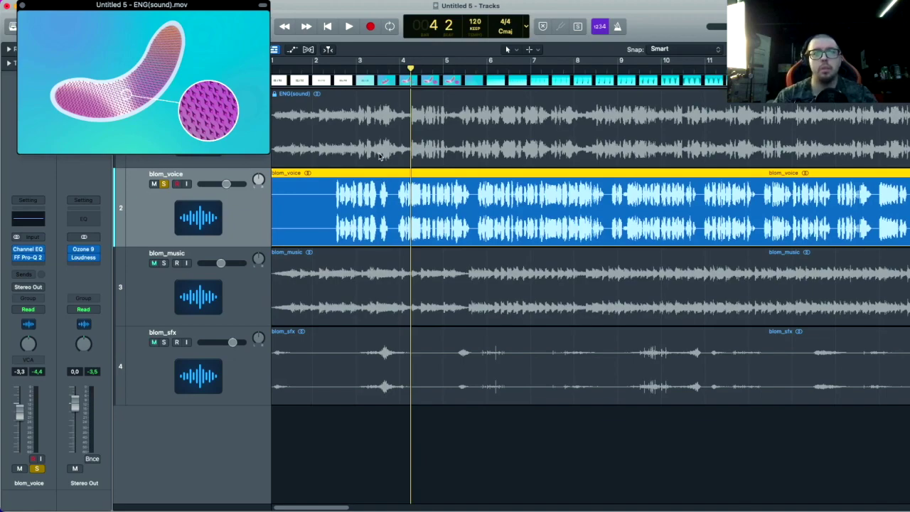
pyautogui.click(31, 266)
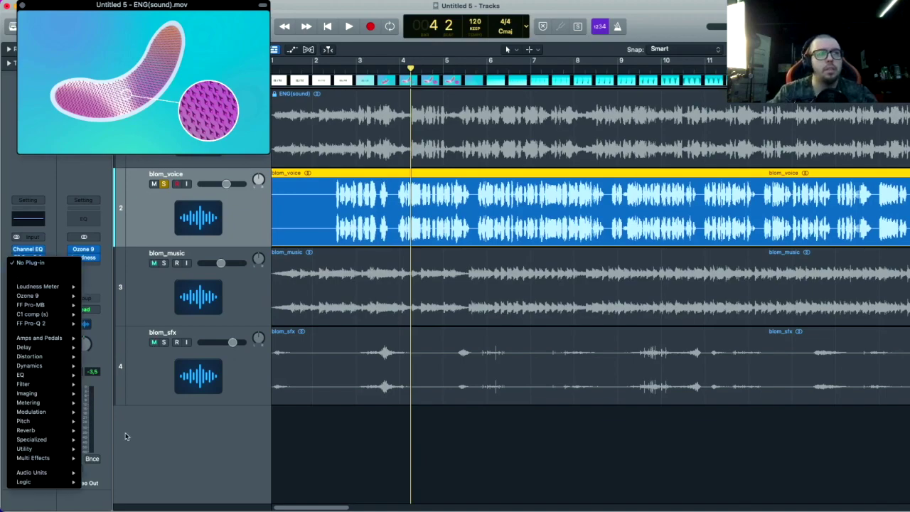
pyautogui.moveTo(44, 473)
pyautogui.click(204, 230)
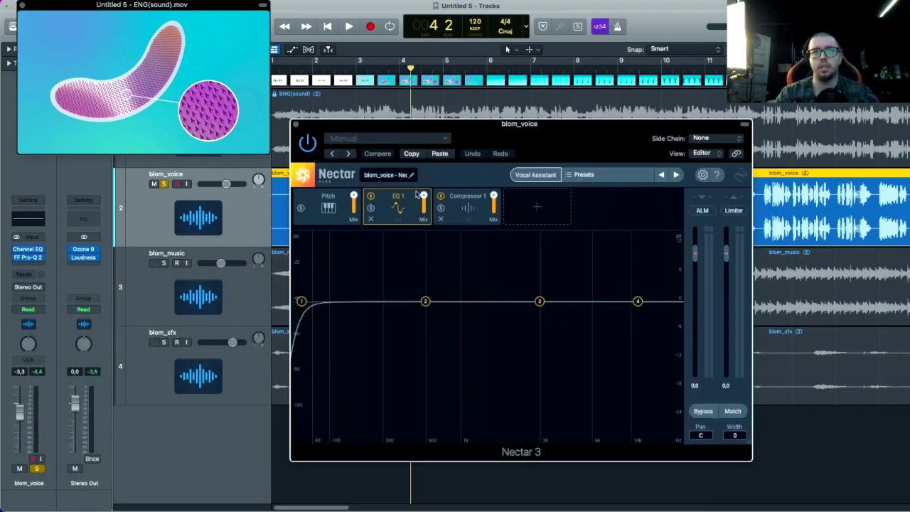
# Step: Load the Clear Voiceover preset from Nectar's Voice Over & Dialogue category and play the soloed voice
pyautogui.moveTo(596, 142); pyautogui.dragTo(518, 134)
pyautogui.click(524, 164)
pyautogui.scroll(-5, 650, 264)
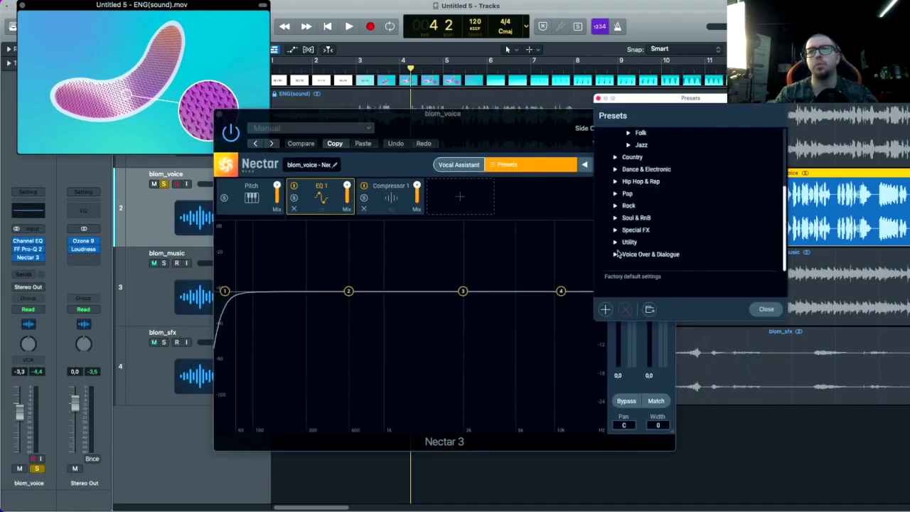
pyautogui.scroll(-4, 641, 259)
pyautogui.doubleClick(648, 205)
pyautogui.press('space')
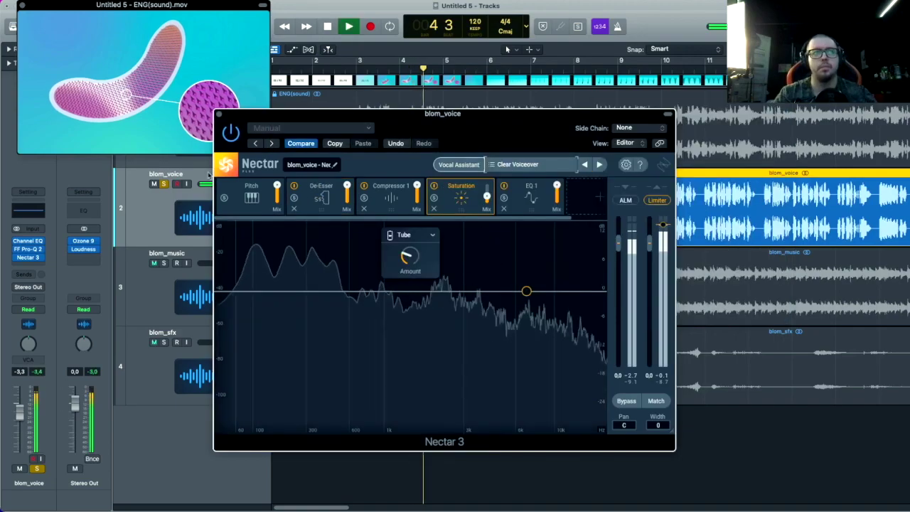
# Step: Switch Nectar to the Intense Movie Trailer preset and set Compressor 1's threshold to about -7.2 dB
pyautogui.click(598, 165)
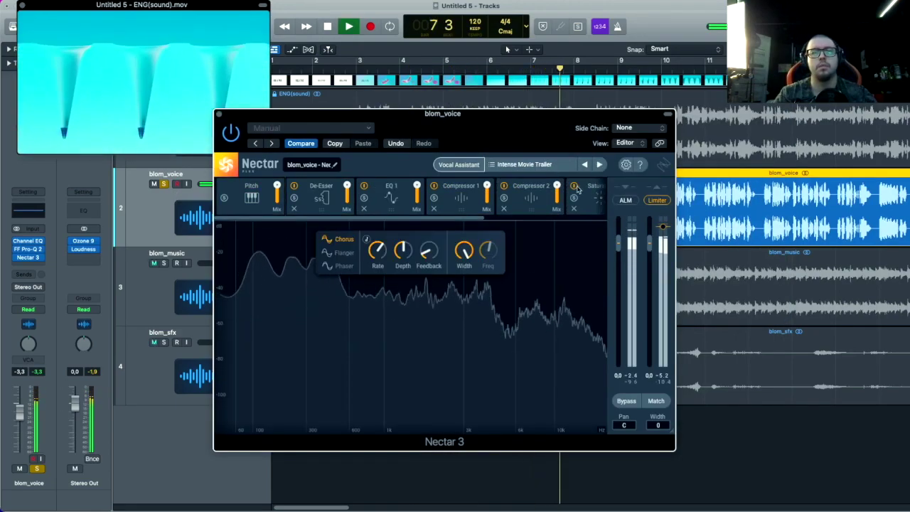
pyautogui.moveTo(494, 149); pyautogui.dragTo(598, 150)
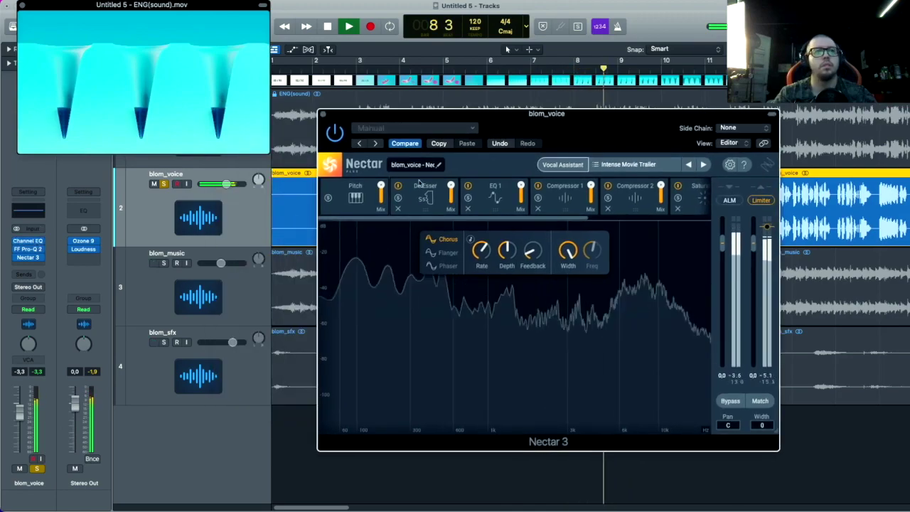
pyautogui.click(577, 211)
pyautogui.moveTo(514, 337); pyautogui.dragTo(524, 293)
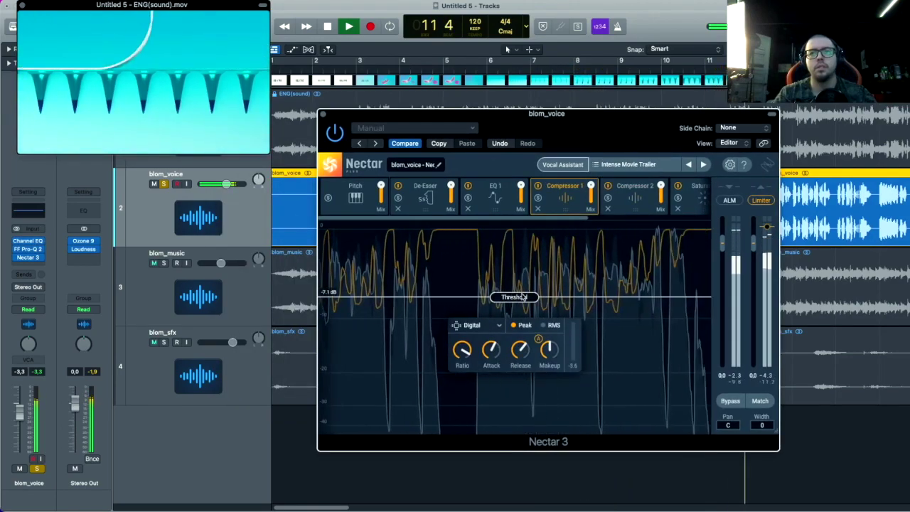
pyautogui.click(635, 198)
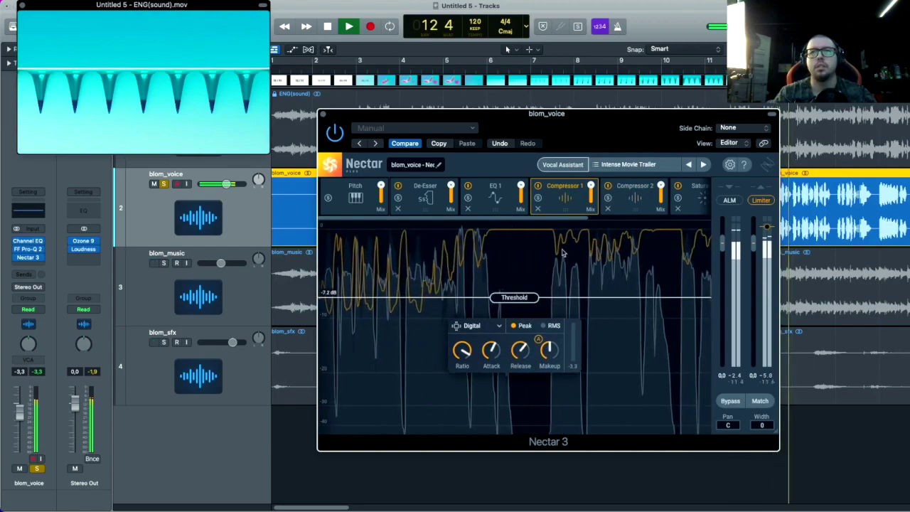
pyautogui.click(694, 196)
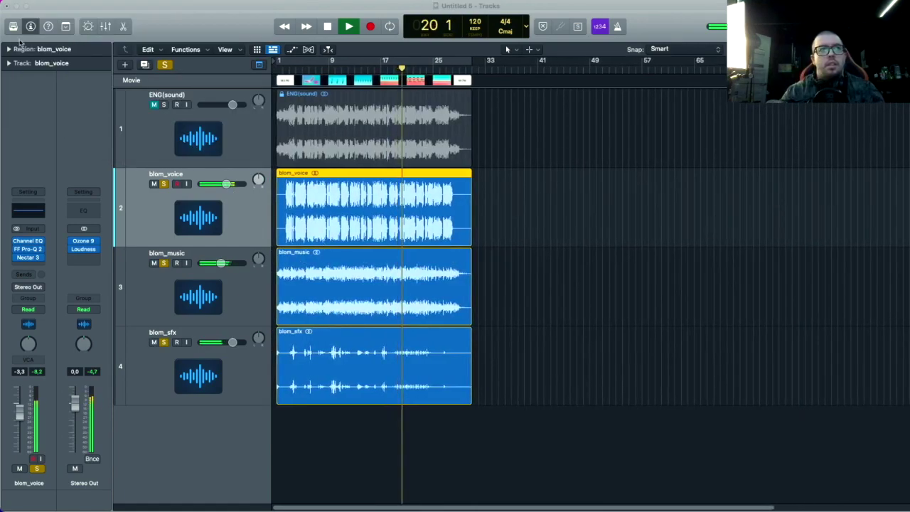
# Step: Show the floating movie window, enlarge it slightly and place it over the tracks
pyautogui.click(511, 138)
pyautogui.press('alt+super+v')
pyautogui.moveTo(196, 95); pyautogui.dragTo(209, 251)
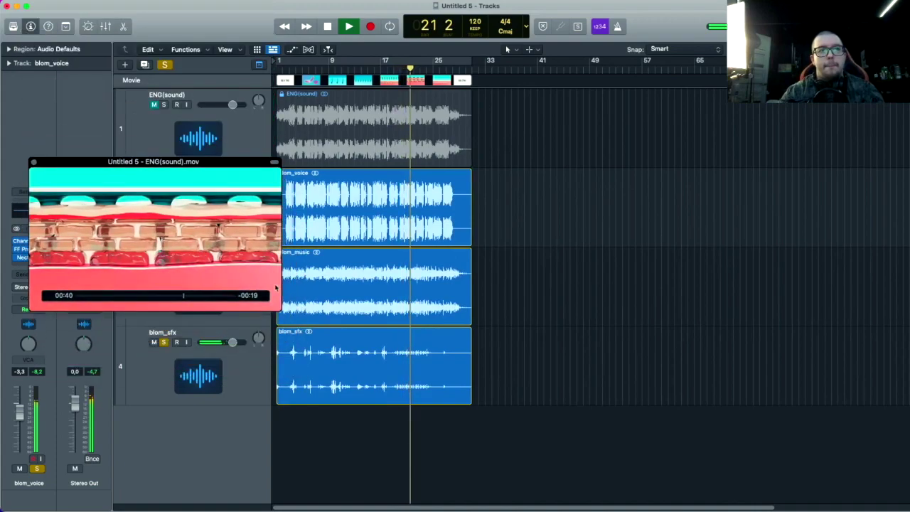
pyautogui.moveTo(280, 310); pyautogui.dragTo(300, 320)
pyautogui.moveTo(185, 238); pyautogui.dragTo(329, 179)
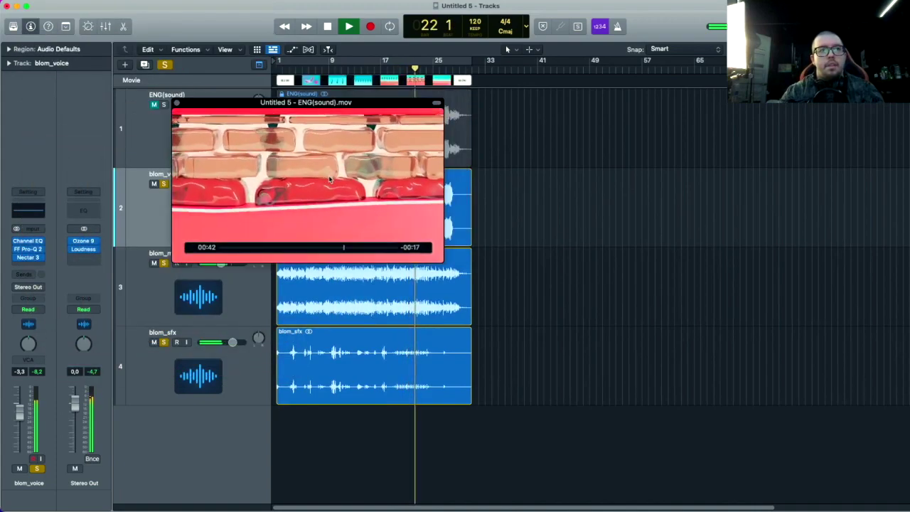
# Step: Insert FabFilter Pro-MB on the Stereo Out channel ahead of Ozone 9
pyautogui.click(89, 237)
pyautogui.moveTo(126, 446)
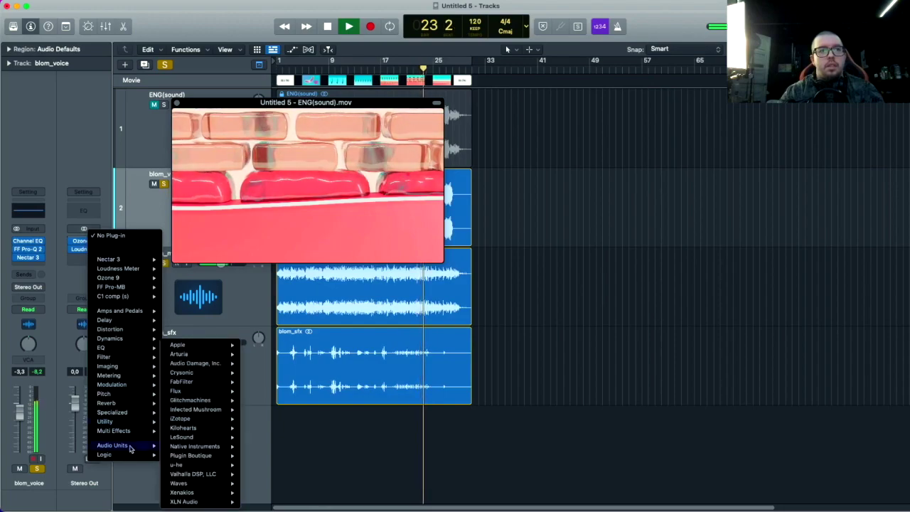
pyautogui.moveTo(197, 383)
pyautogui.click(275, 418)
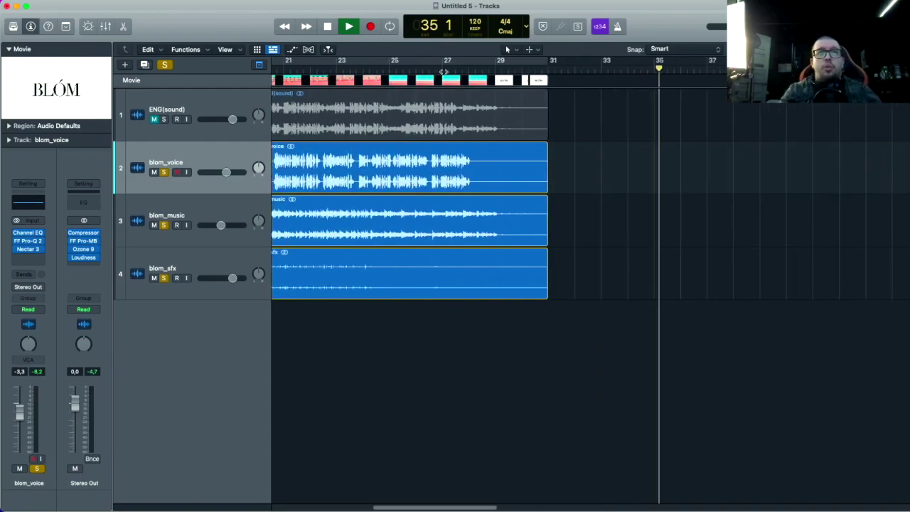
# Step: Play the mix from bar 6 with the Stereo Out Compressor open, and open the Pro-MB plug-in as well
pyautogui.press('space')
pyautogui.click(418, 62)
pyautogui.scroll(-5, 418, 64)
pyautogui.click(308, 67)
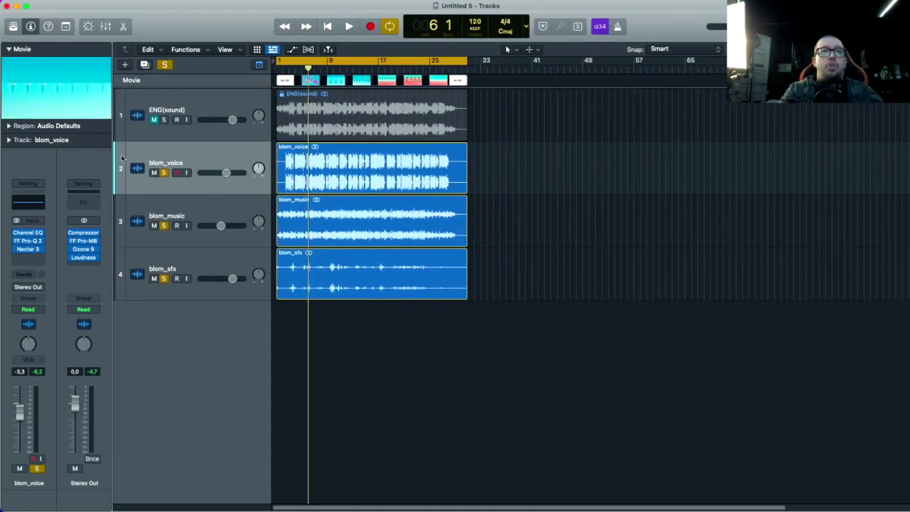
pyautogui.click(83, 232)
pyautogui.moveTo(501, 138); pyautogui.dragTo(630, 130)
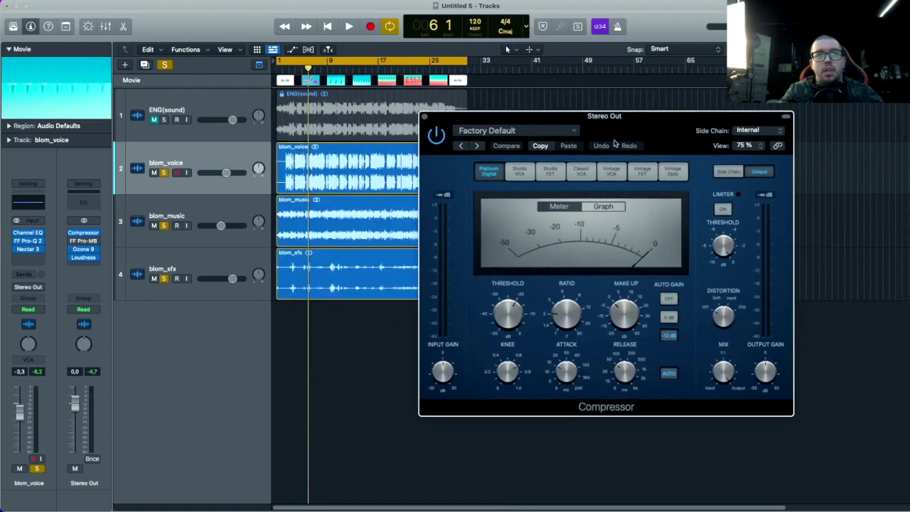
pyautogui.press('space')
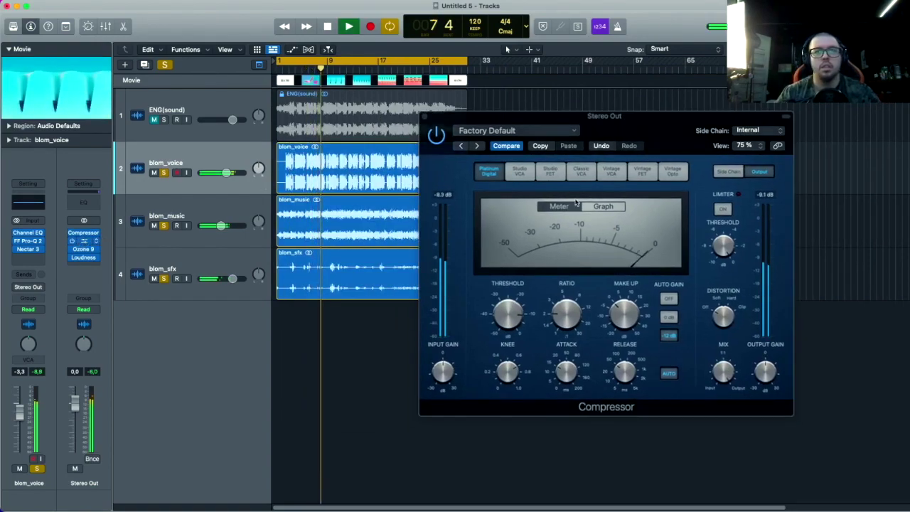
pyautogui.click(83, 241)
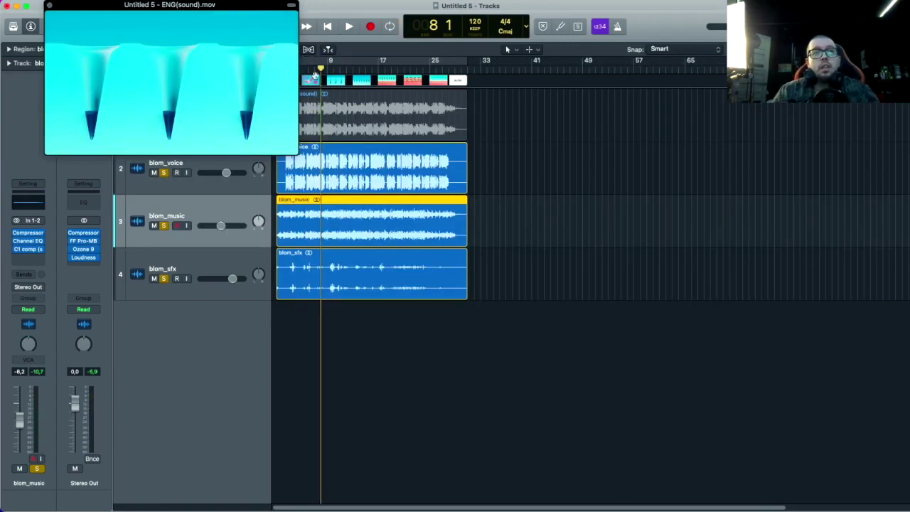
# Step: Move the movie window off the arrangement and examine the voice, music and effects regions at different zoom levels
pyautogui.moveTo(254, 98); pyautogui.dragTo(227, 98)
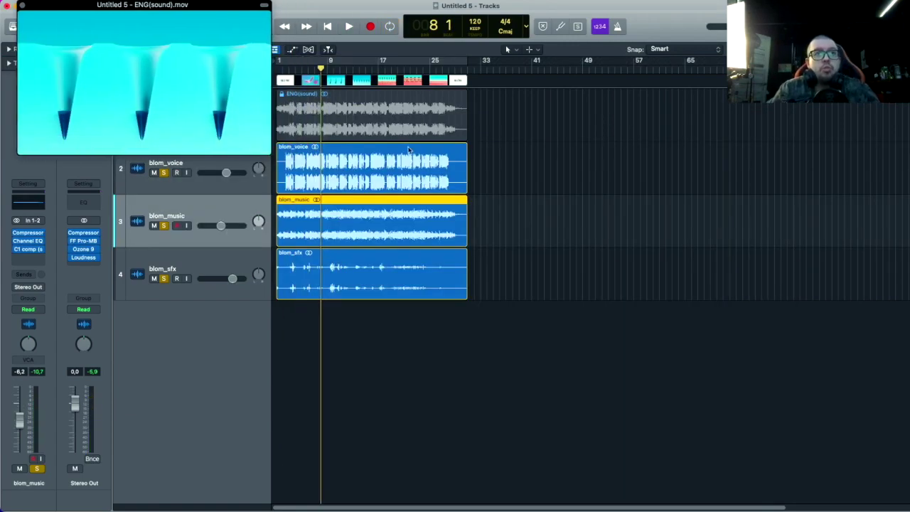
pyautogui.scroll(5, 542, 205)
pyautogui.scroll(-6, 542, 206)
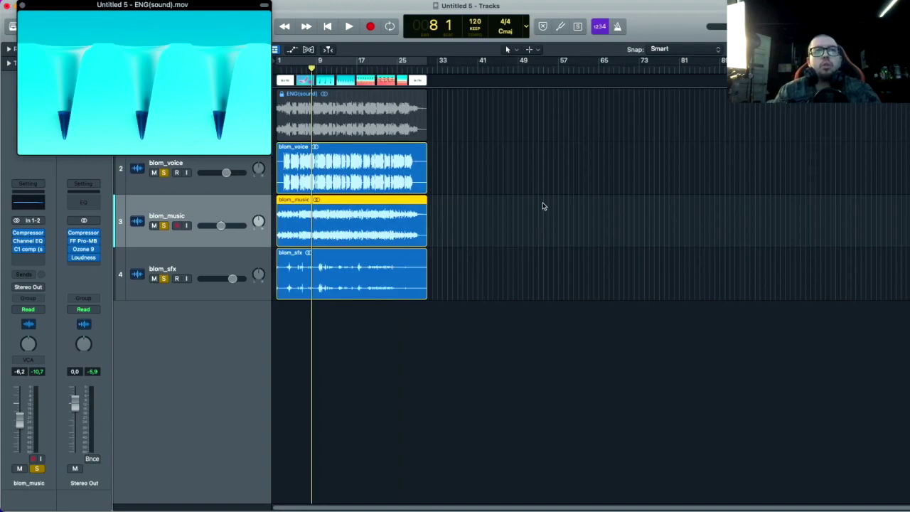
pyautogui.scroll(2, 474, 189)
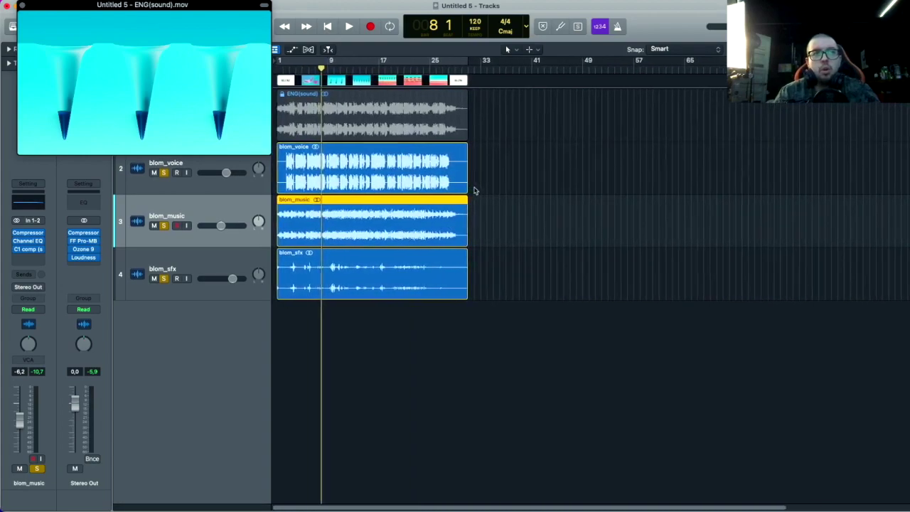
pyautogui.scroll(5, 475, 190)
pyautogui.hscroll(-1, 366, 69)
pyautogui.scroll(-4, 365, 69)
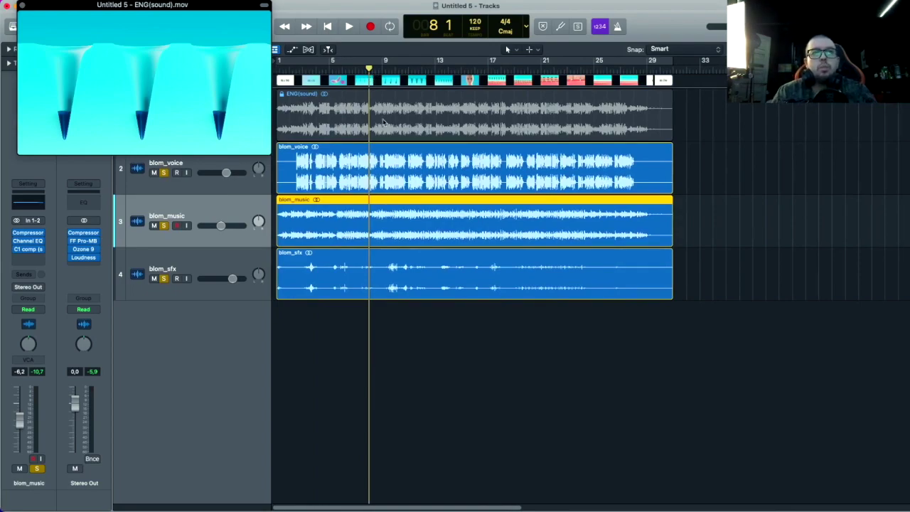
pyautogui.scroll(-2, 398, 128)
pyautogui.scroll(4, 428, 155)
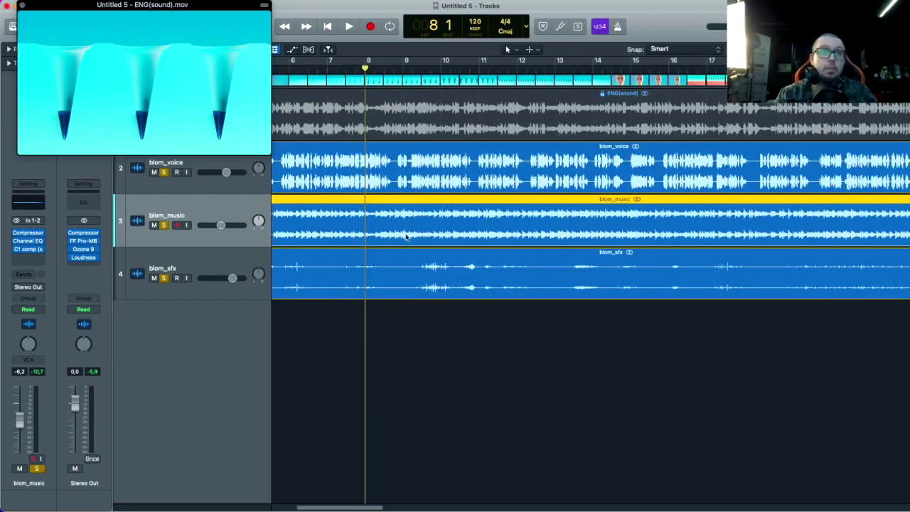
# Step: Examine the enlarged waveforms of the voice, music and effects regions over the film's full length
pyautogui.scroll(-3, 375, 227)
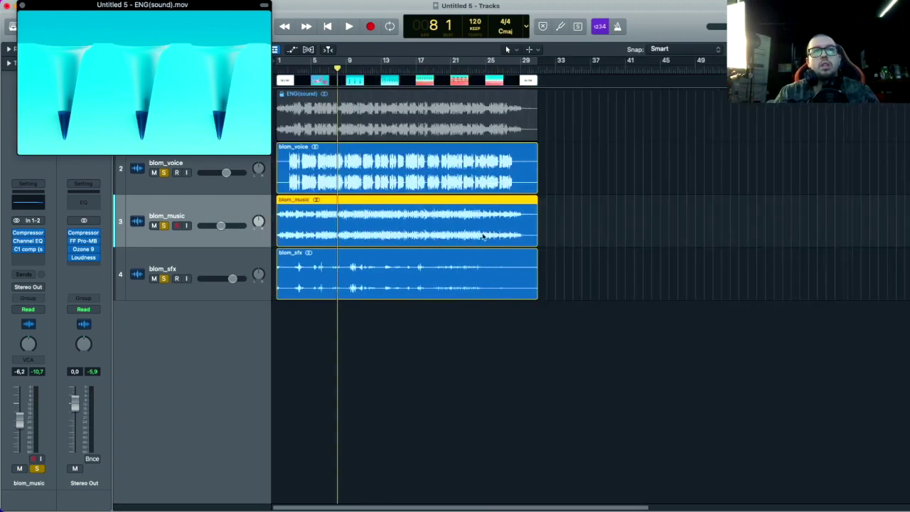
pyautogui.scroll(3, 573, 197)
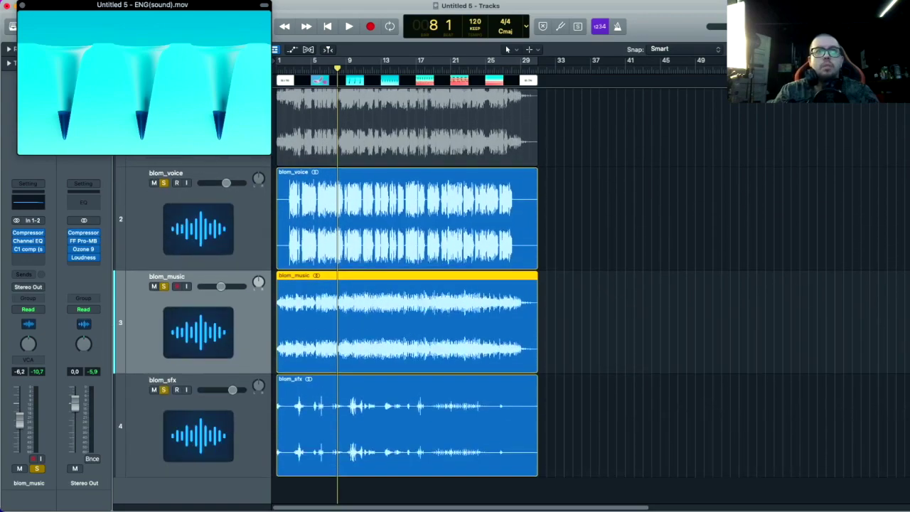
pyautogui.scroll(-1, 573, 197)
pyautogui.scroll(4, 573, 197)
pyautogui.hscroll(-3, 380, 180)
pyautogui.hscroll(-2, 576, 346)
pyautogui.press('super+Left')
pyautogui.press('super+Left')
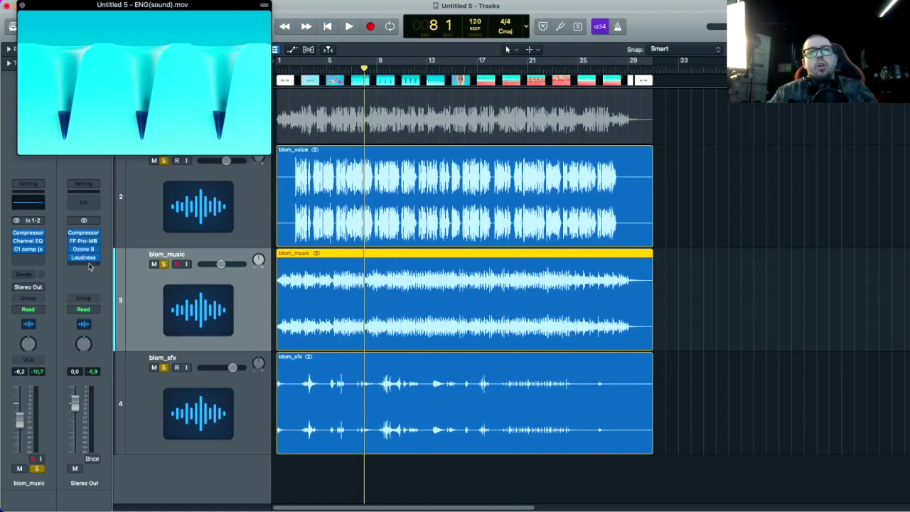
# Step: Open the Stereo Out Loudness Meter beside the tracks, clear its measurement and move the playhead to bar 2 beat 3
pyautogui.click(82, 258)
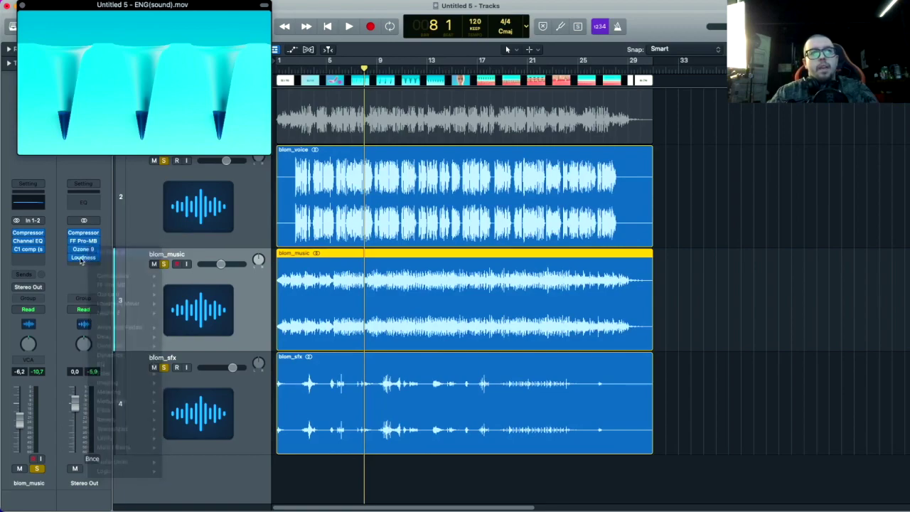
pyautogui.moveTo(390, 135); pyautogui.dragTo(686, 21)
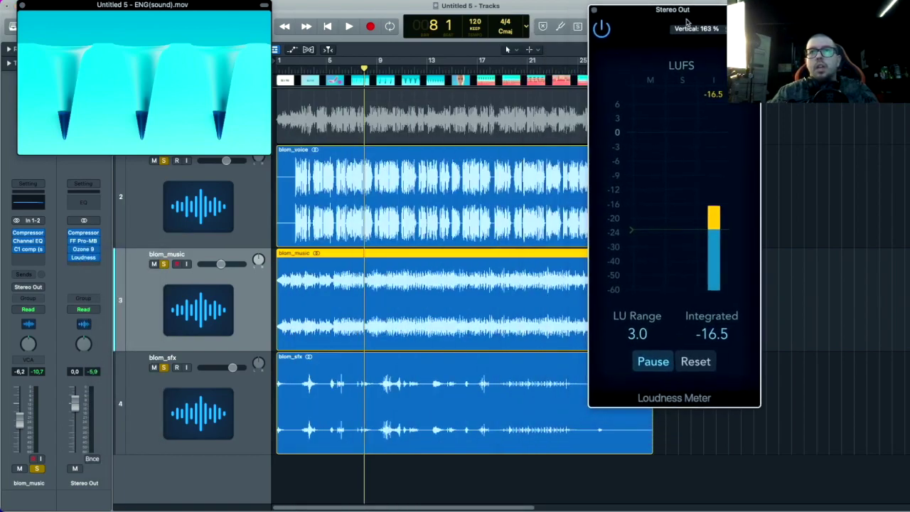
pyautogui.click(652, 363)
pyautogui.click(653, 362)
pyautogui.moveTo(364, 69); pyautogui.dragTo(295, 71)
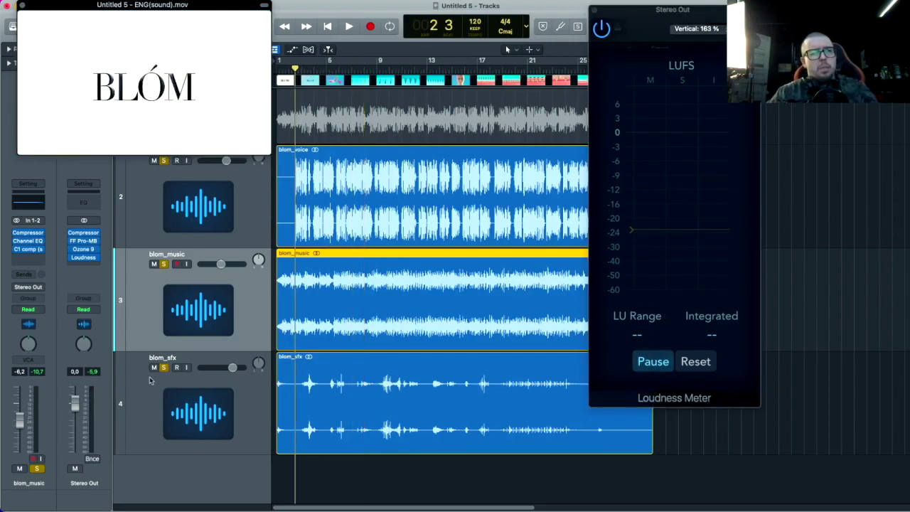
# Step: Insert the Limiter on the Stereo Out channel between Ozone 9 and the Loudness Meter
pyautogui.click(84, 266)
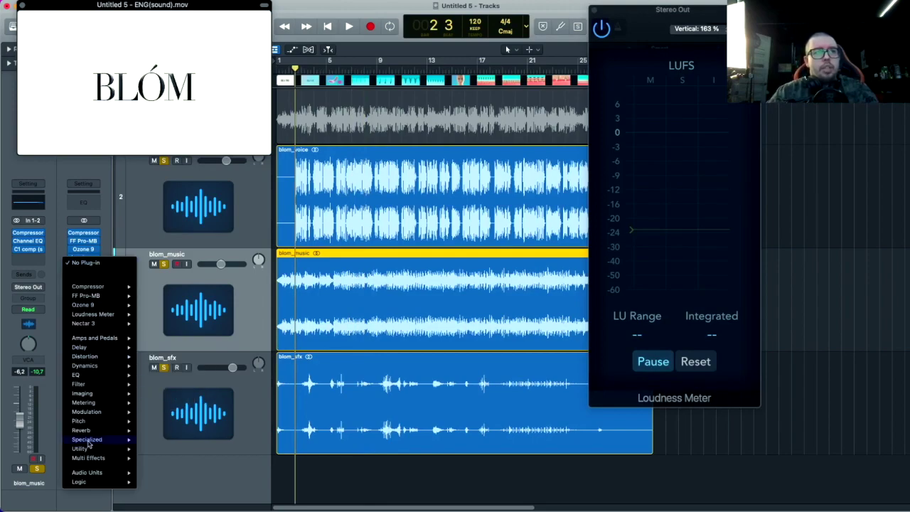
pyautogui.moveTo(98, 475)
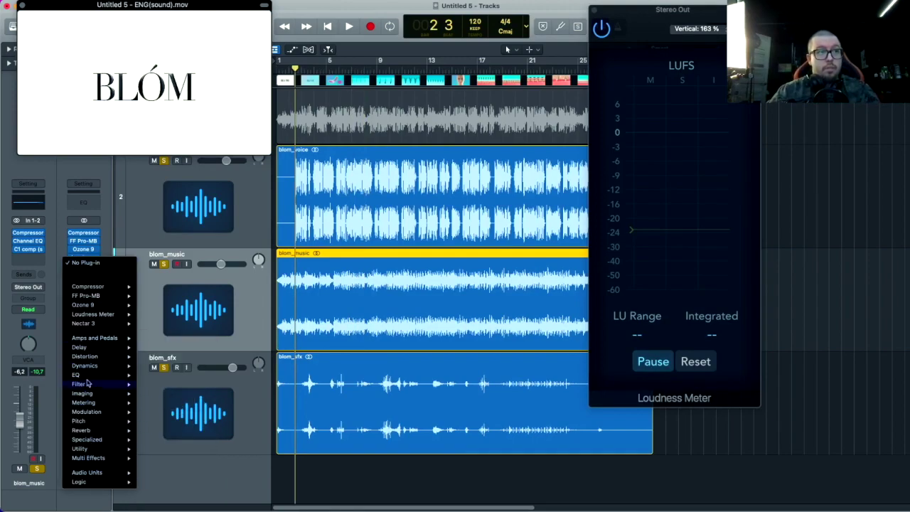
pyautogui.moveTo(89, 369)
pyautogui.moveTo(155, 413)
pyautogui.click(222, 411)
# Step: Play the mix with the Limiter and Loudness Meter side by side, resetting the loudness measurement several times
pyautogui.press('space')
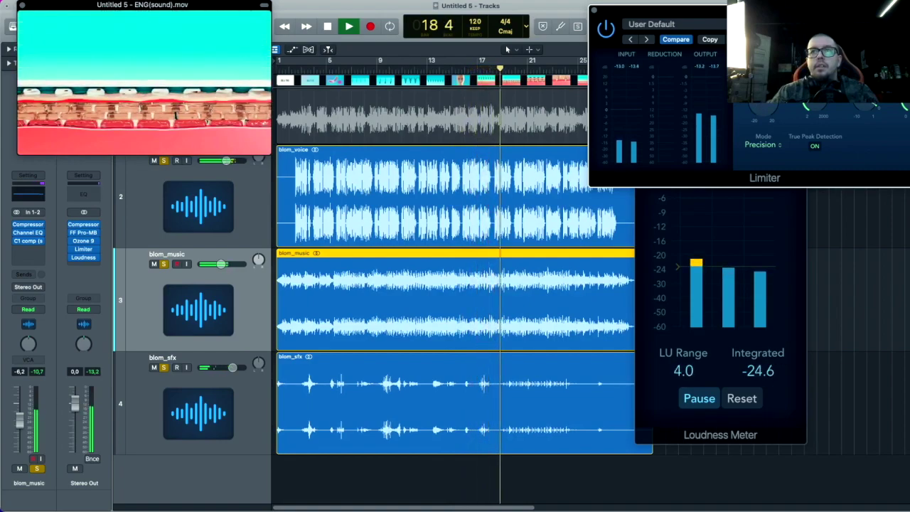
pyautogui.click(745, 404)
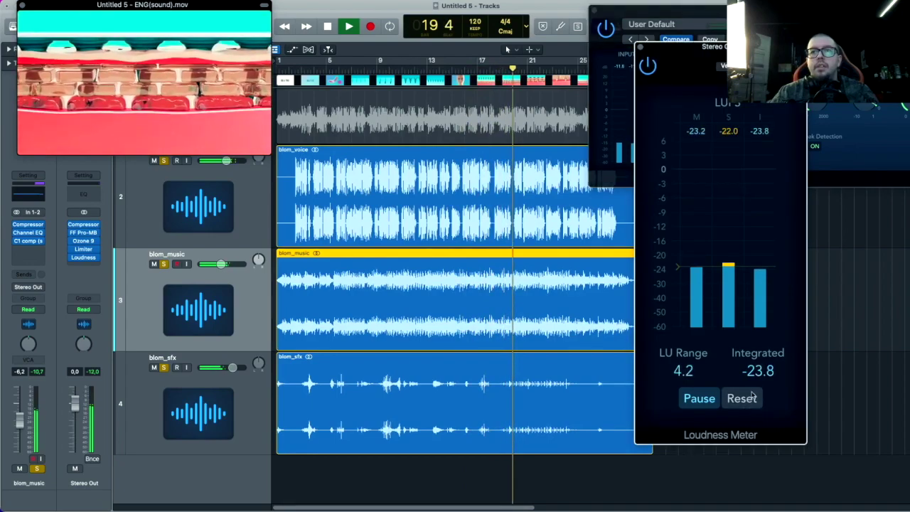
pyautogui.moveTo(764, 46); pyautogui.dragTo(547, 39)
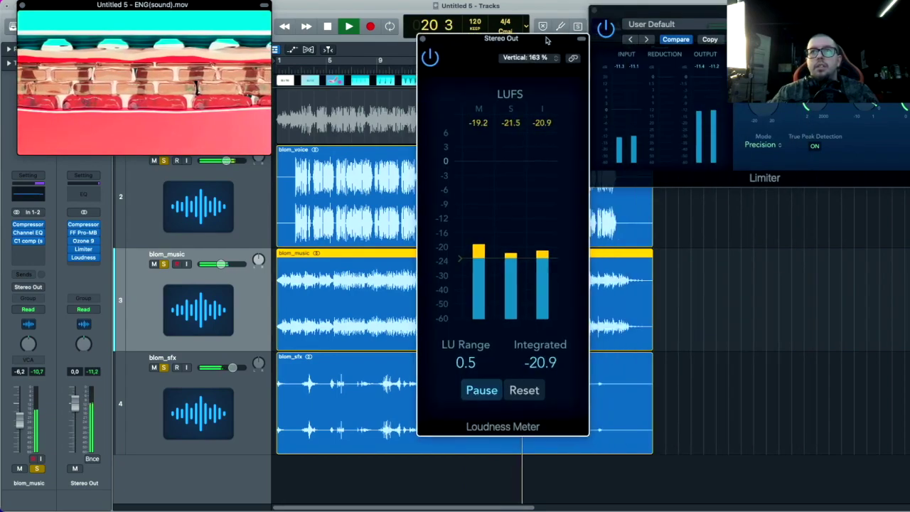
pyautogui.click(765, 107)
pyautogui.click(526, 391)
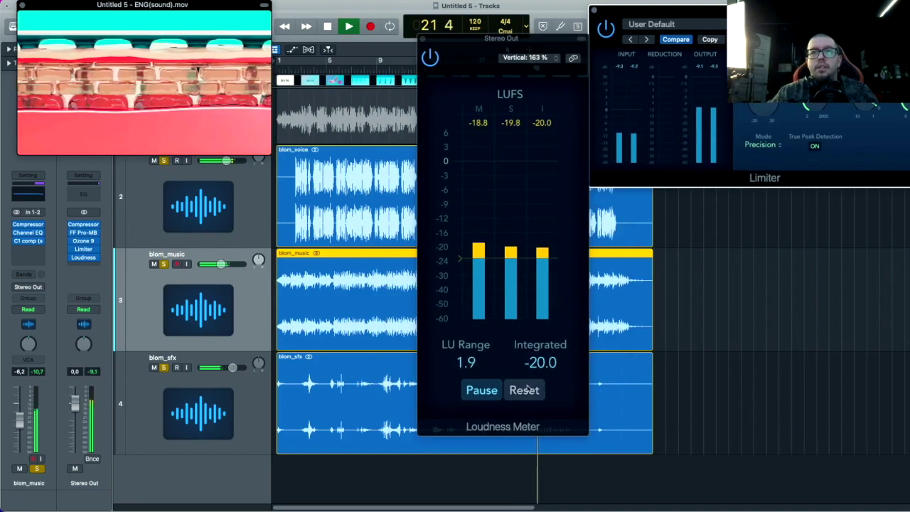
pyautogui.click(763, 105)
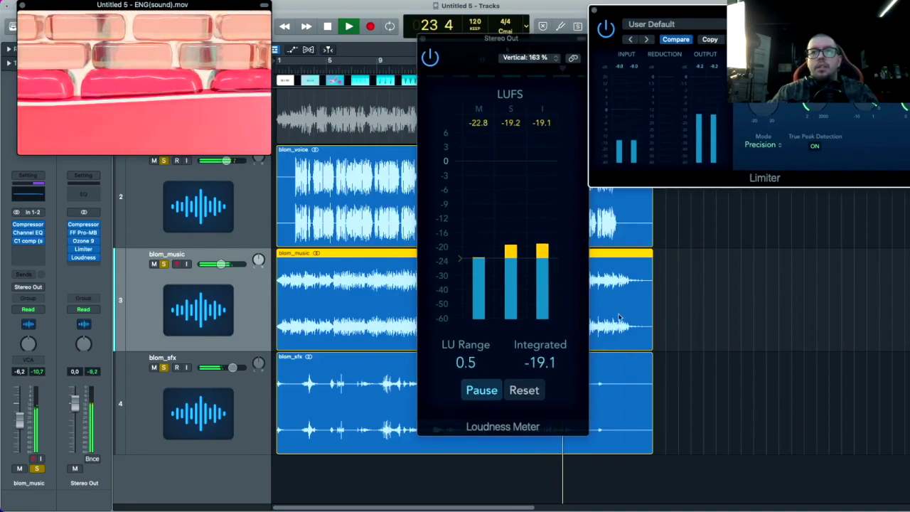
pyautogui.click(529, 399)
pyautogui.click(529, 399)
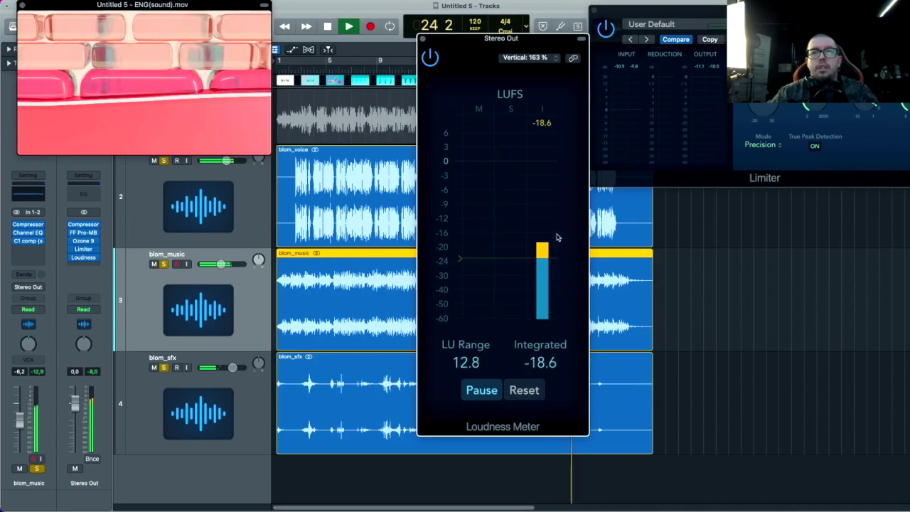
pyautogui.click(758, 104)
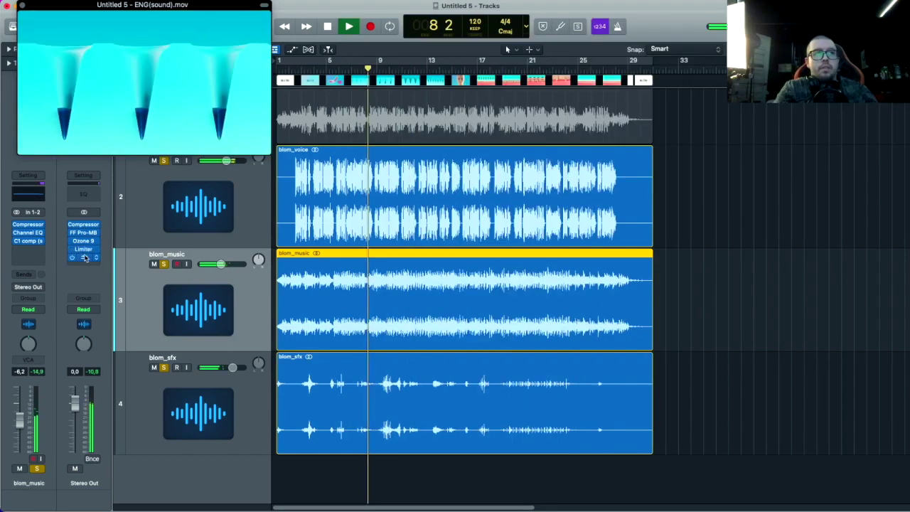
# Step: Check the mix's loudness from about bar 8 in the Stereo Out Loudness Meter, close the meter and stop playback
pyautogui.click(84, 258)
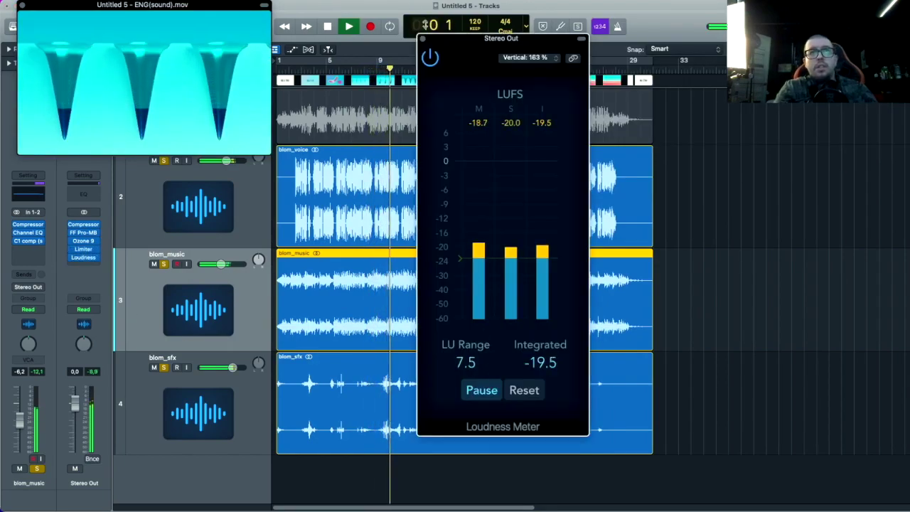
pyautogui.click(422, 39)
pyautogui.press('space')
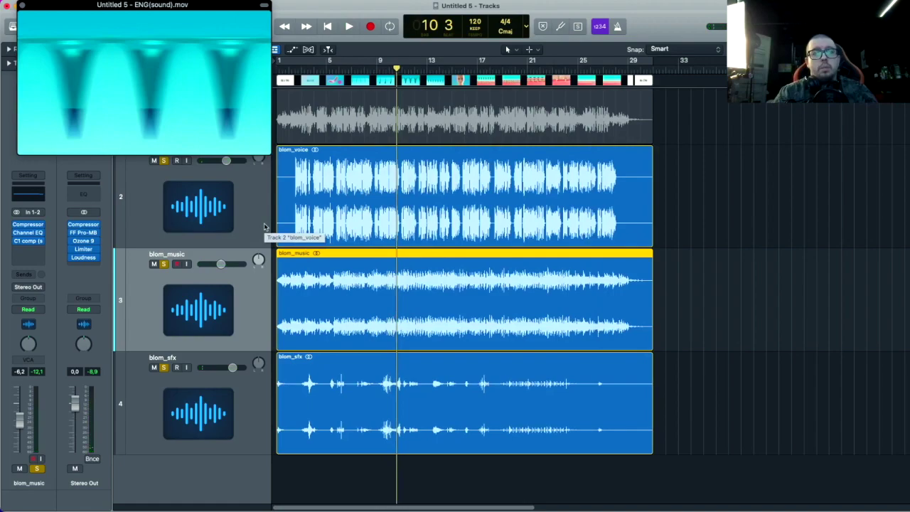
# Step: Move the playhead to bar 11 beat 3 and turn on a cycle range spanning the full length of the regions
pyautogui.moveTo(254, 56)
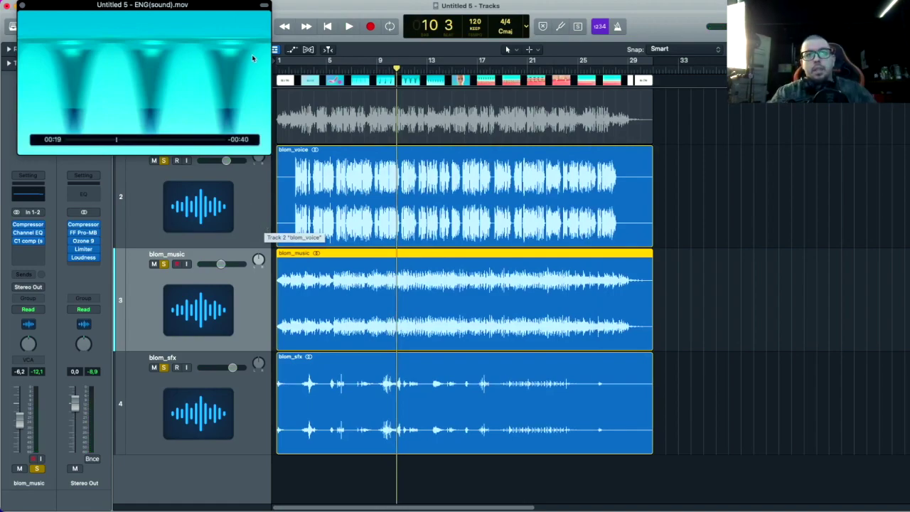
pyautogui.moveTo(390, 67); pyautogui.dragTo(408, 93)
pyautogui.moveTo(199, 146)
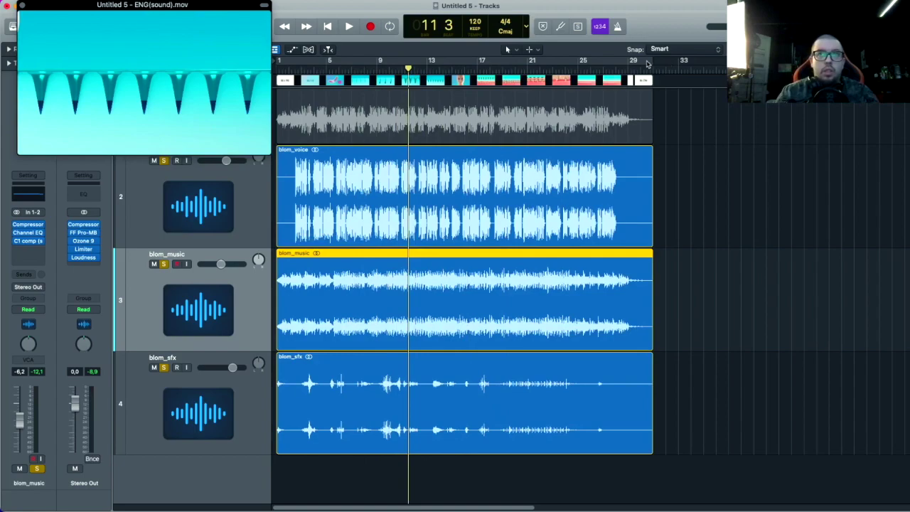
pyautogui.press('c')
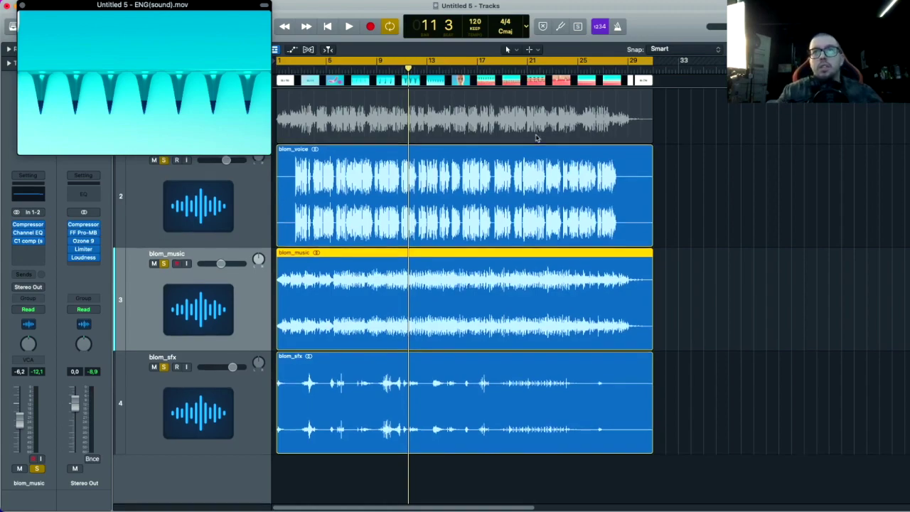
pyautogui.scroll(-10, 583, 199)
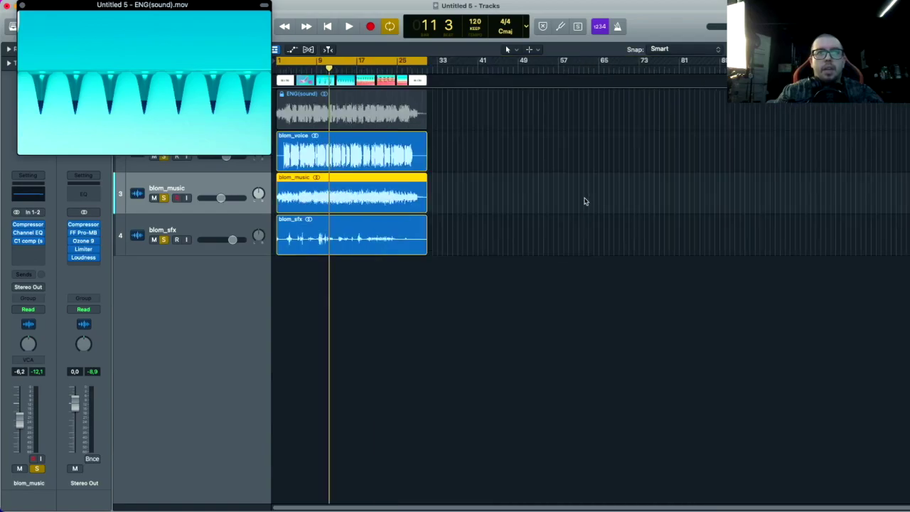